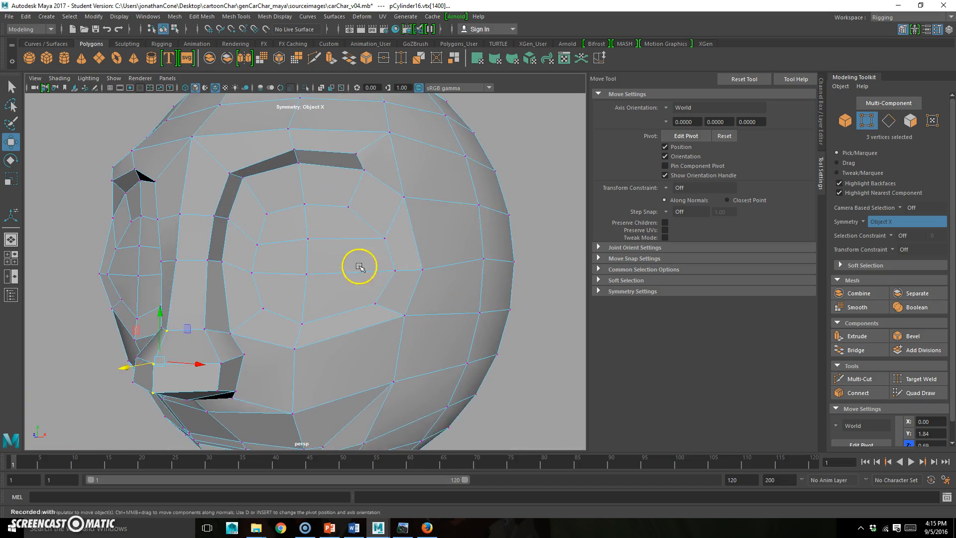
In the side view, reposition the mouth, chin and cheek vertices so the lower face follows the reference profile.
scroll(344, 280, "down", 3)
key("space")
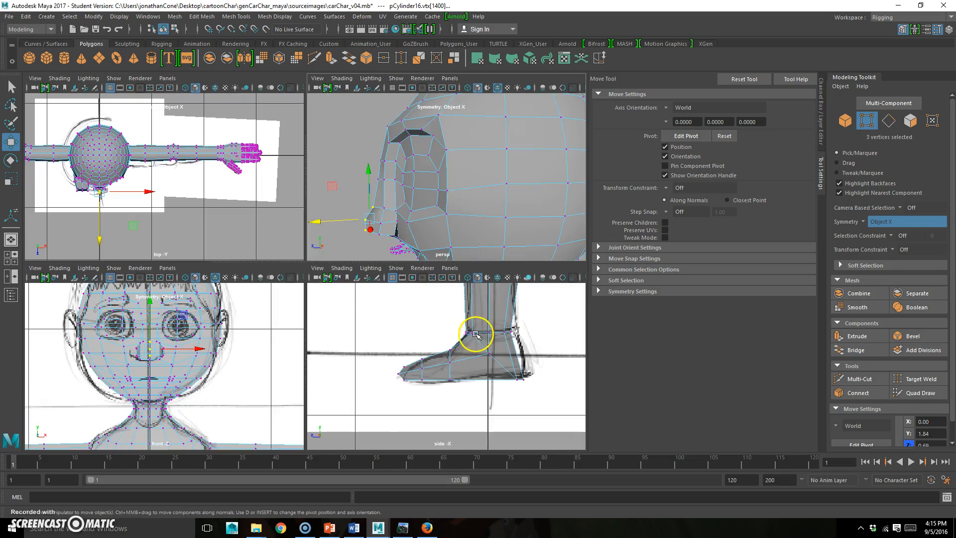
key("space")
scroll(335, 246, "up", 5)
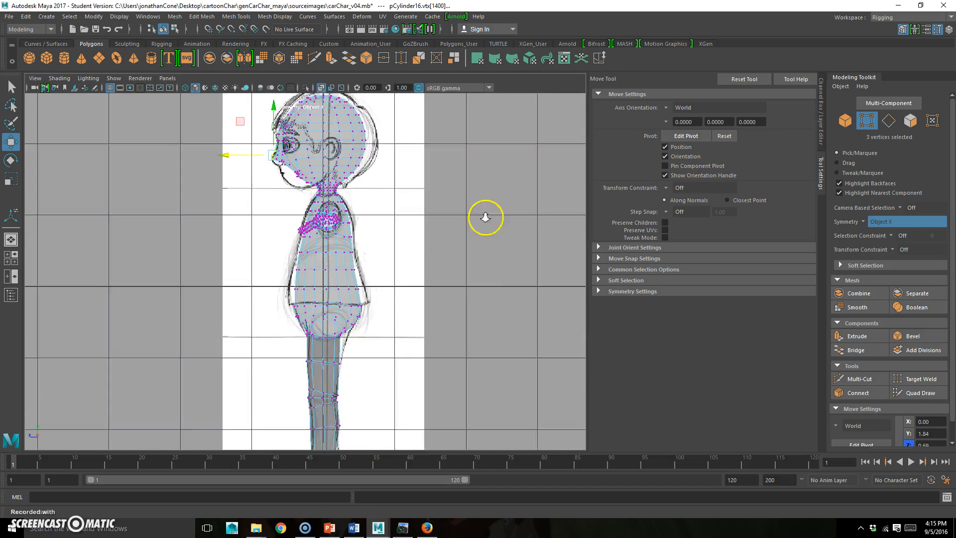
scroll(350, 265, "up", 5)
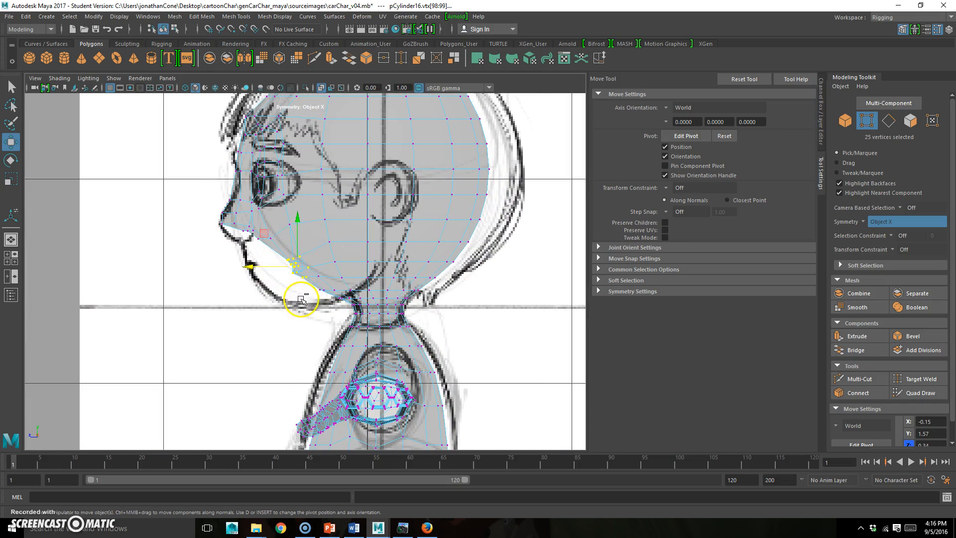
scroll(299, 275, "down", 3)
scroll(305, 261, "up", 3)
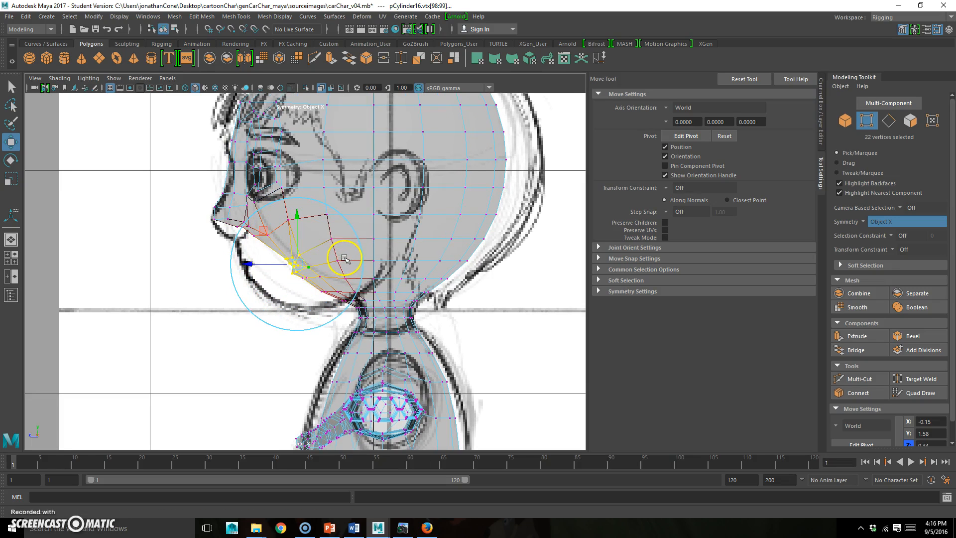
left_click_drag(264, 233, 225, 243)
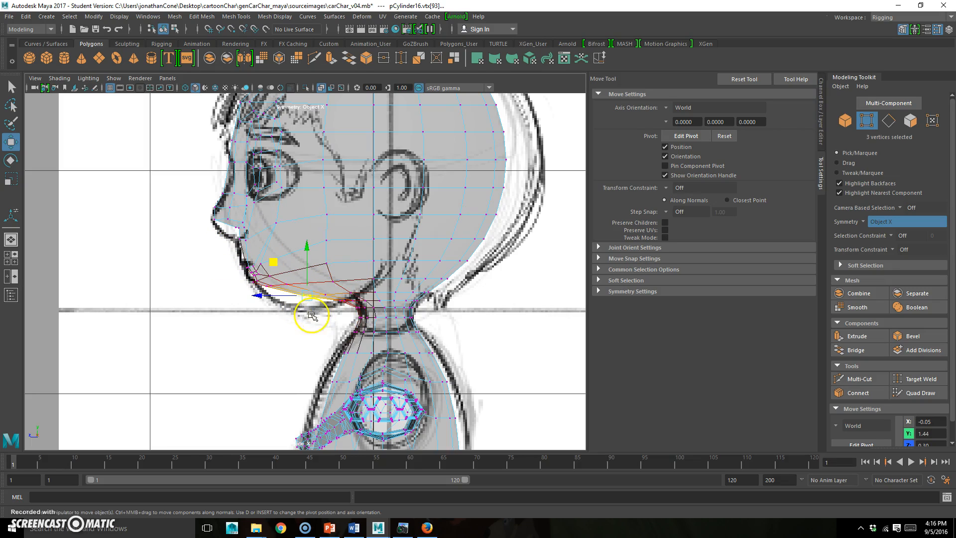
left_click_drag(309, 300, 307, 301)
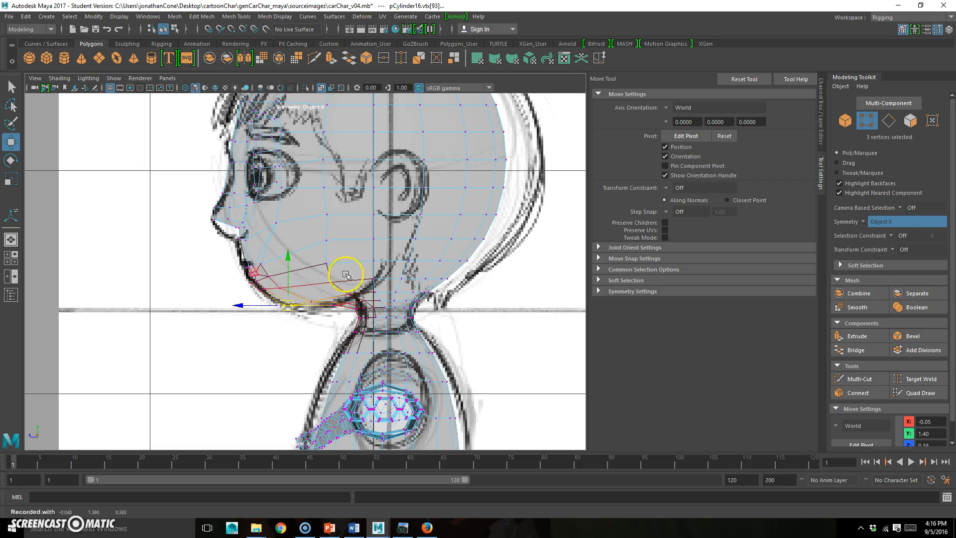
left_click_drag(316, 212, 319, 231)
Pull the brow vertices at the front of the forehead forward to the reference profile.
scroll(456, 213, "down", 3)
scroll(398, 234, "up", 1)
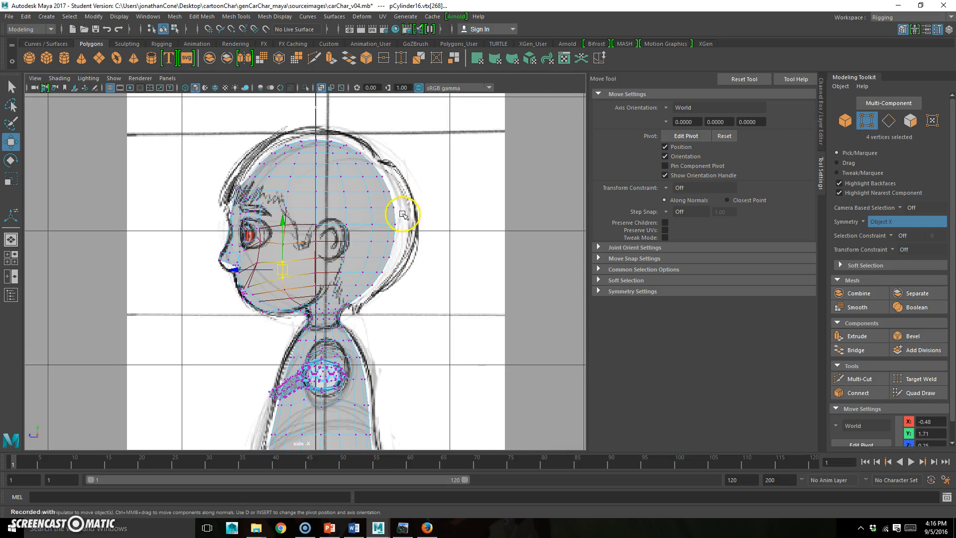
scroll(302, 249, "up", 2)
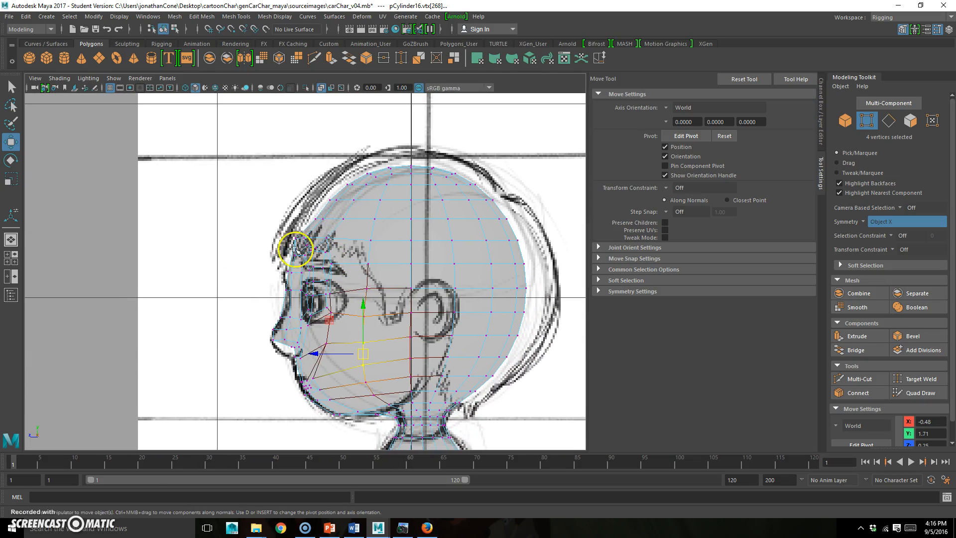
left_click_drag(300, 231, 282, 250)
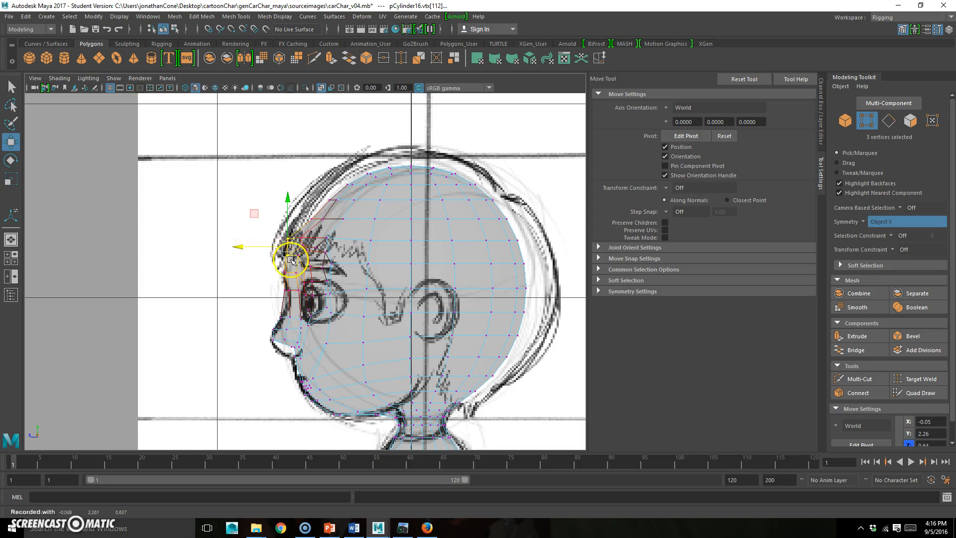
Select the eye socket faces and shift them slightly down and back onto the drawn eye in the side view.
scroll(394, 264, "up", 2)
scroll(348, 264, "down", 1)
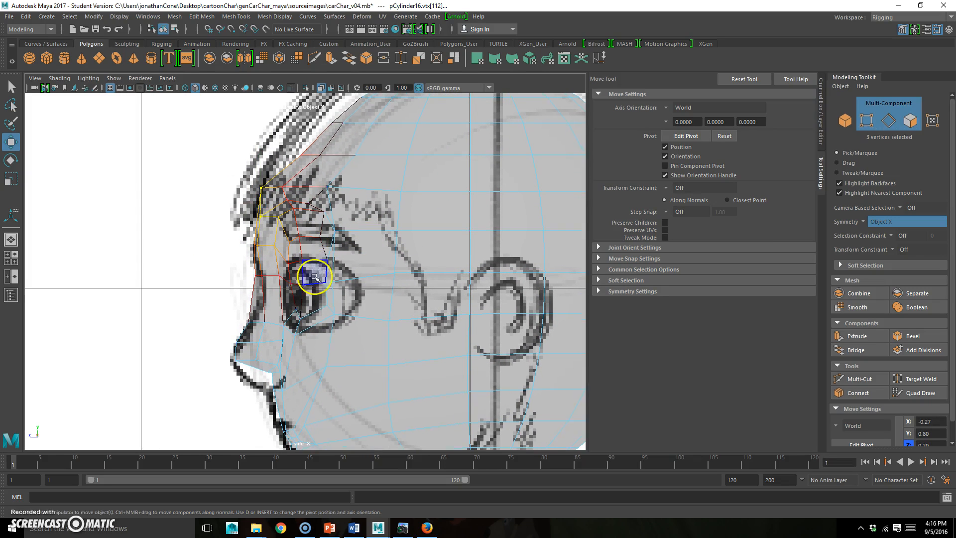
left_click(313, 297)
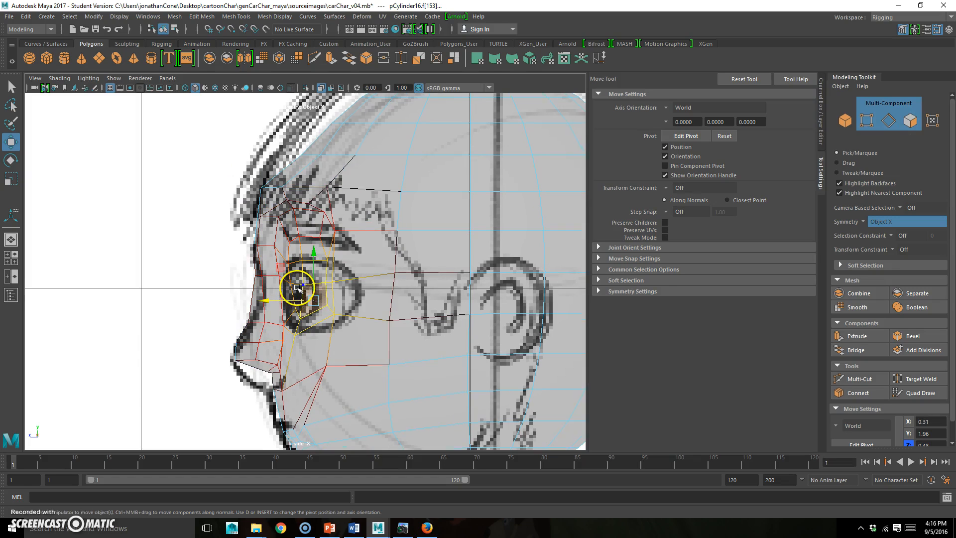
key("q")
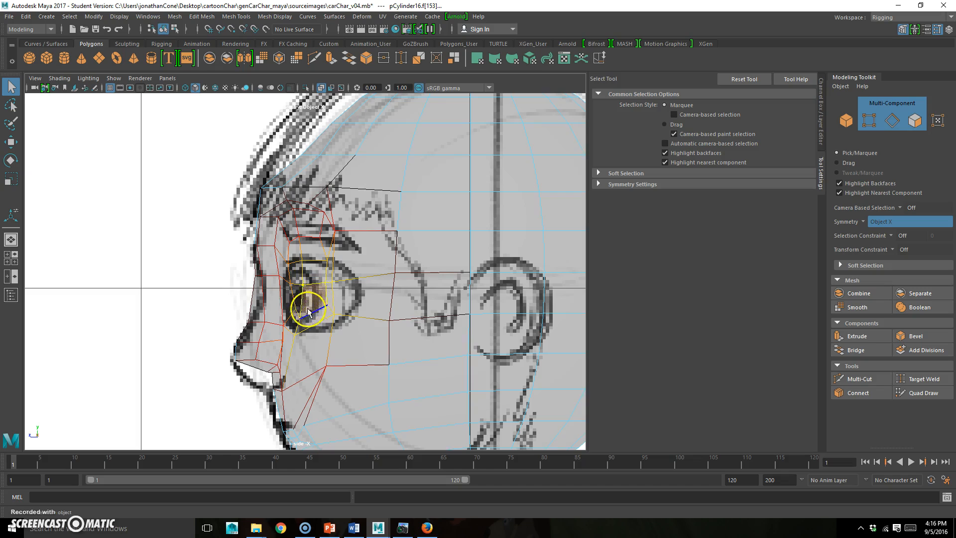
right_click_drag(323, 296, 322, 293)
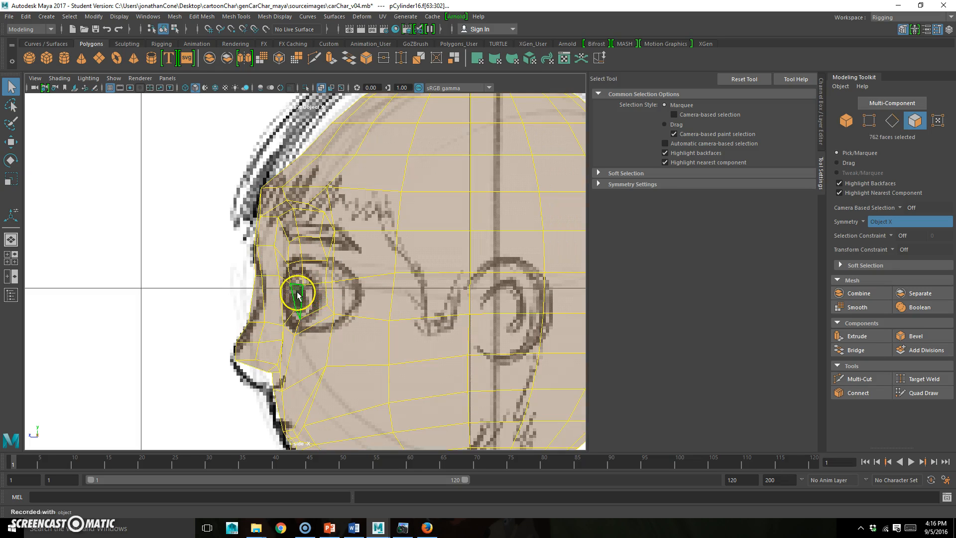
left_click(298, 294)
left_click(311, 296, "shift")
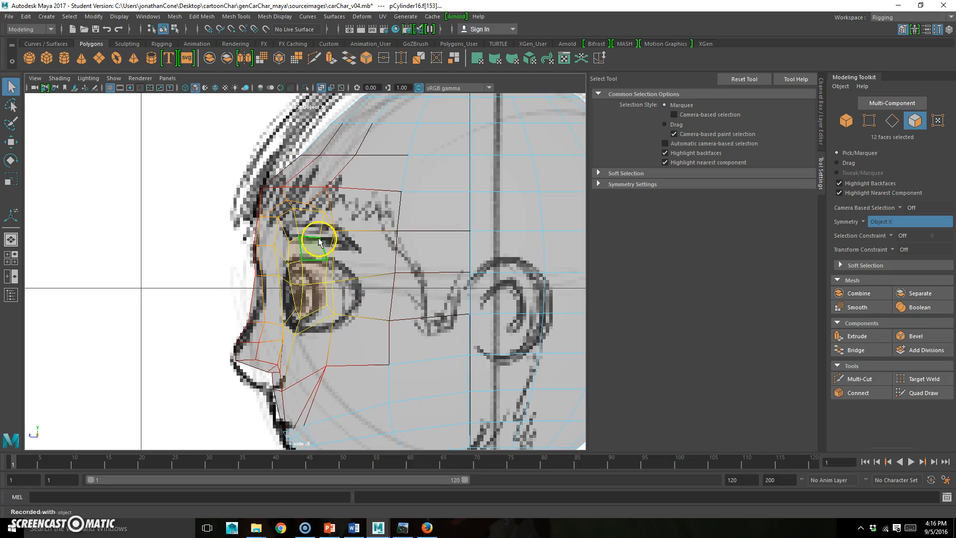
key("w")
left_click_drag(273, 245, 282, 259)
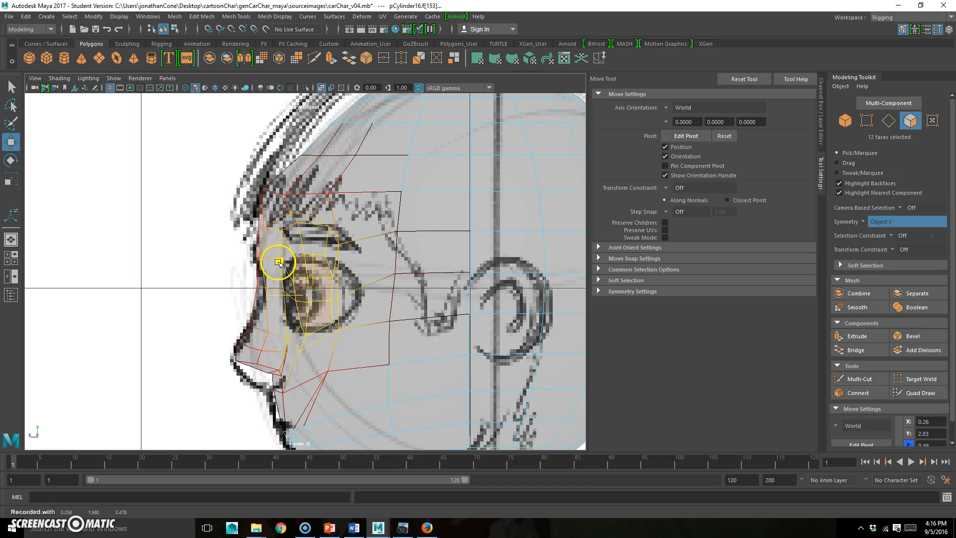
Move the outer eye vertices back and the middle eye vertices forward to match the eye drawn in the side reference.
right_click_drag(348, 242, 294, 244)
left_click_drag(314, 303, 351, 290)
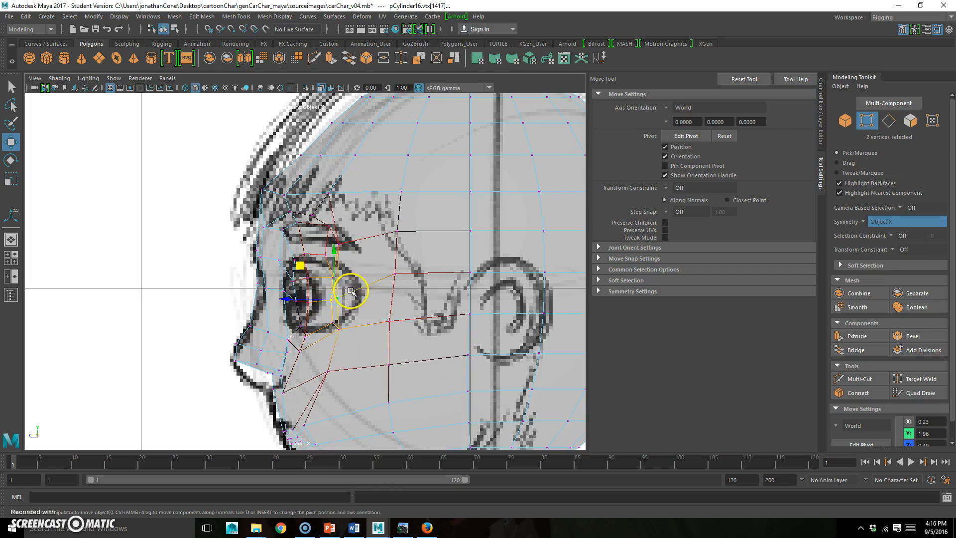
left_click_drag(291, 299, 305, 298)
right_click_drag(293, 315, 295, 351, "alt")
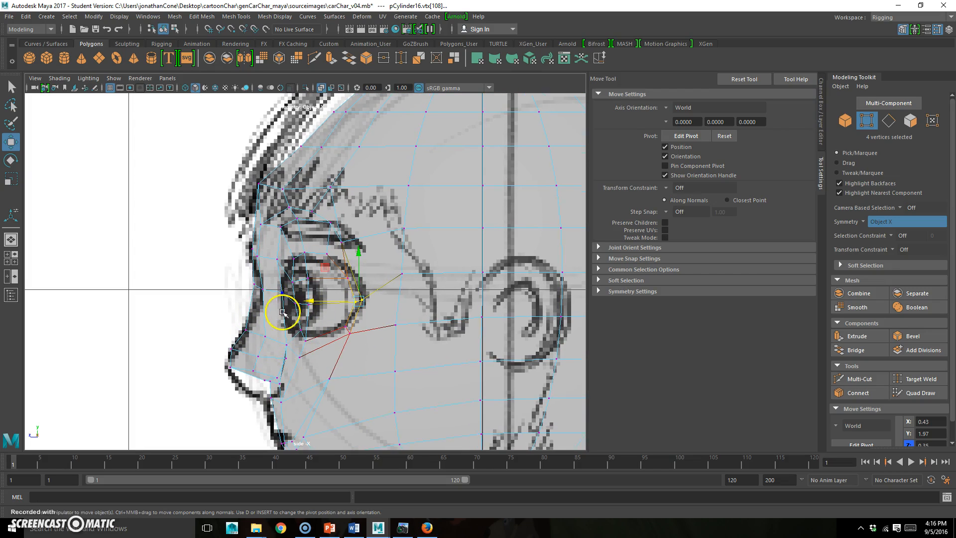
left_click(309, 279)
left_click(308, 304, "shift")
left_click_drag(261, 291, 251, 292)
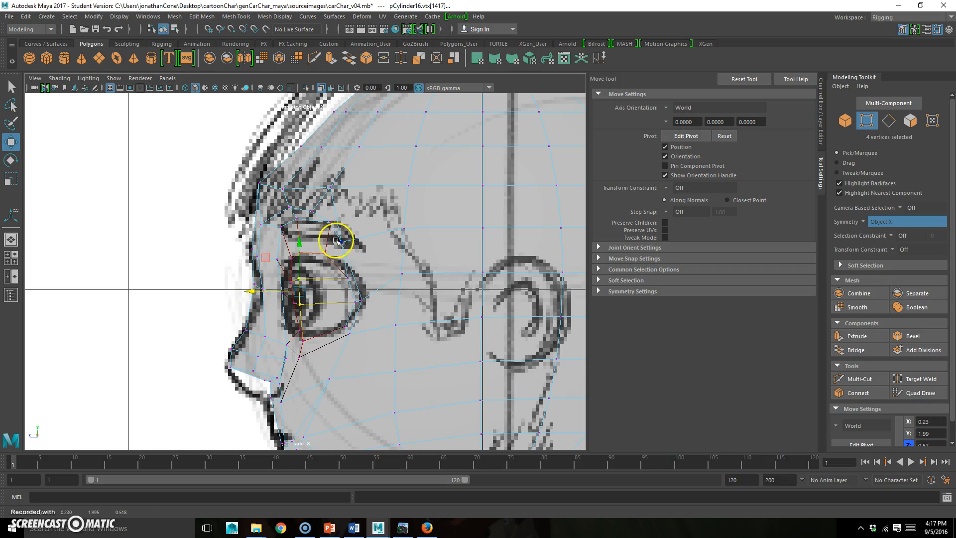
Select the inner eye vertices beside the nose bridge and move them back in depth to about Z 0.49.
key("space")
left_click_drag(380, 216, 357, 191, "alt")
left_click(390, 180)
left_click(390, 195, "shift")
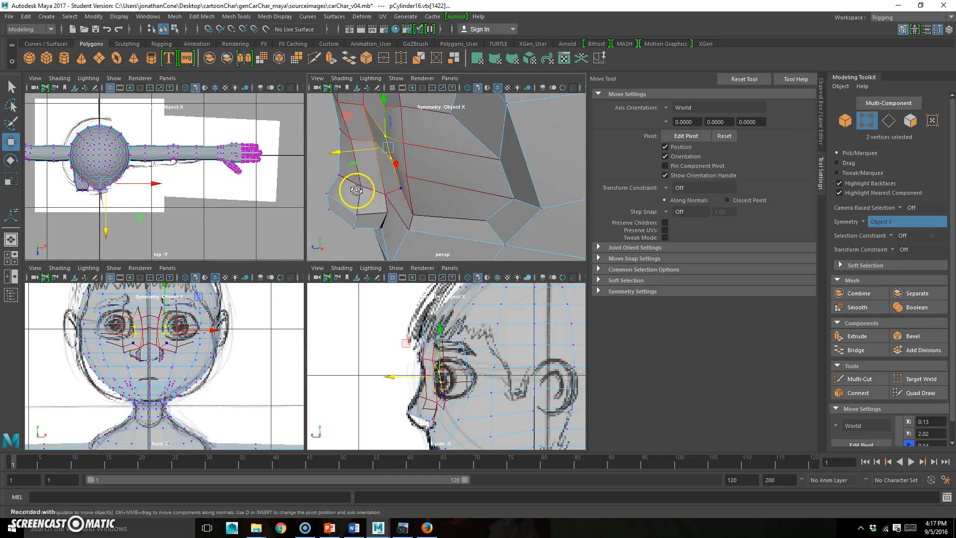
right_click_drag(395, 172, 364, 156, "alt")
middle_click_drag(364, 157, 389, 190, "alt")
scroll(389, 190, "up", 3)
key("space")
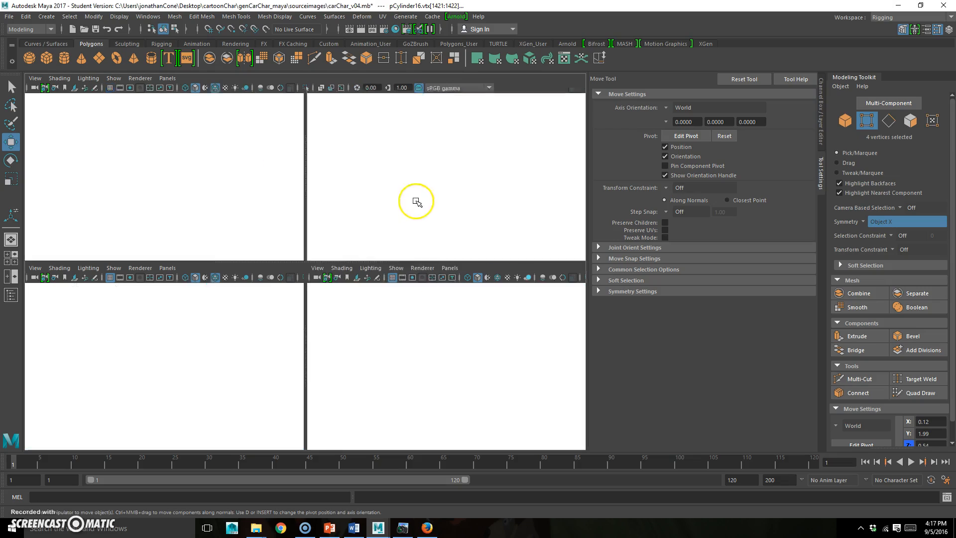
scroll(390, 235, "up", 2)
mouse_move(391, 235)
left_mouse_down("alt")
mouse_move(305, 203)
mouse_move(235, 260)
mouse_move(337, 252)
mouse_move(353, 208)
mouse_move(241, 263)
mouse_move(327, 261)
mouse_move(383, 235)
left_mouse_up("alt")
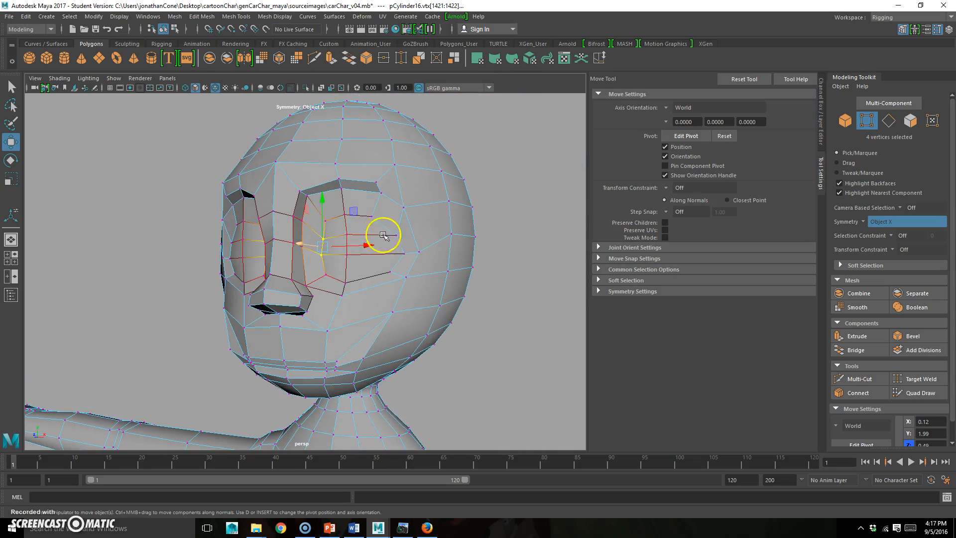
Delete the faces filling both eye sockets to open the eye holes.
key("F11")
left_click_drag(446, 252, 390, 256, "alt")
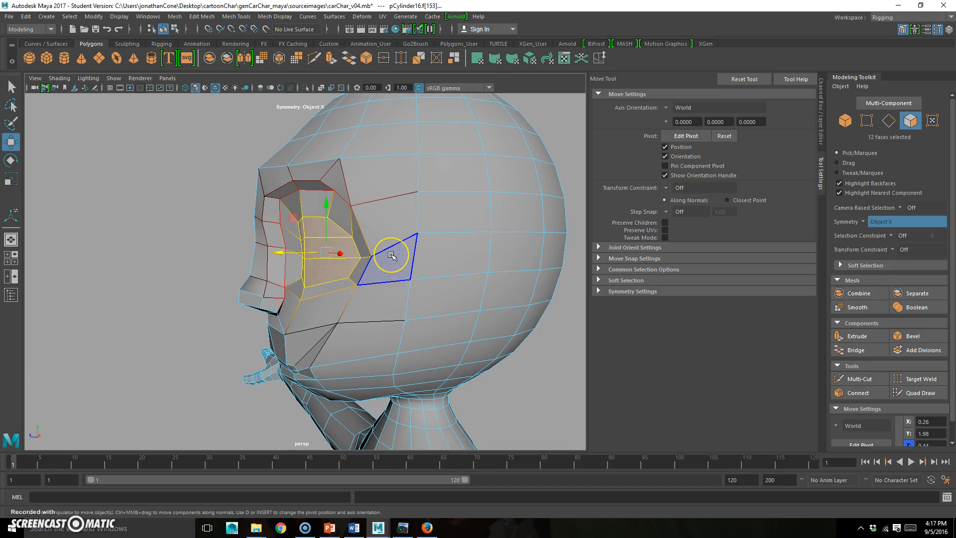
key("Delete")
Move the cheek vertex below the outer eye inward, down and forward to about X 0.32, Y 1.68, Z 0.49.
left_click_drag(385, 256, 312, 283, "alt")
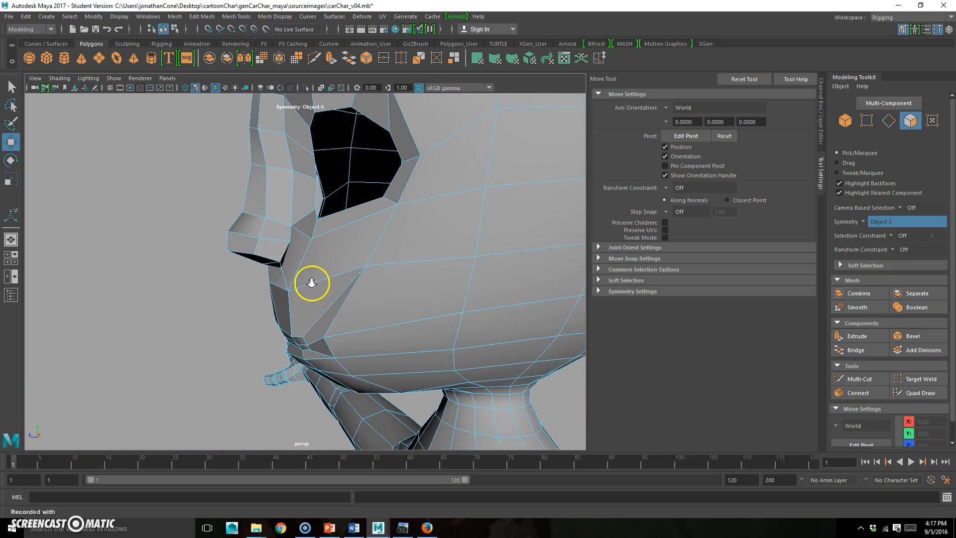
right_click_drag(301, 249, 367, 273)
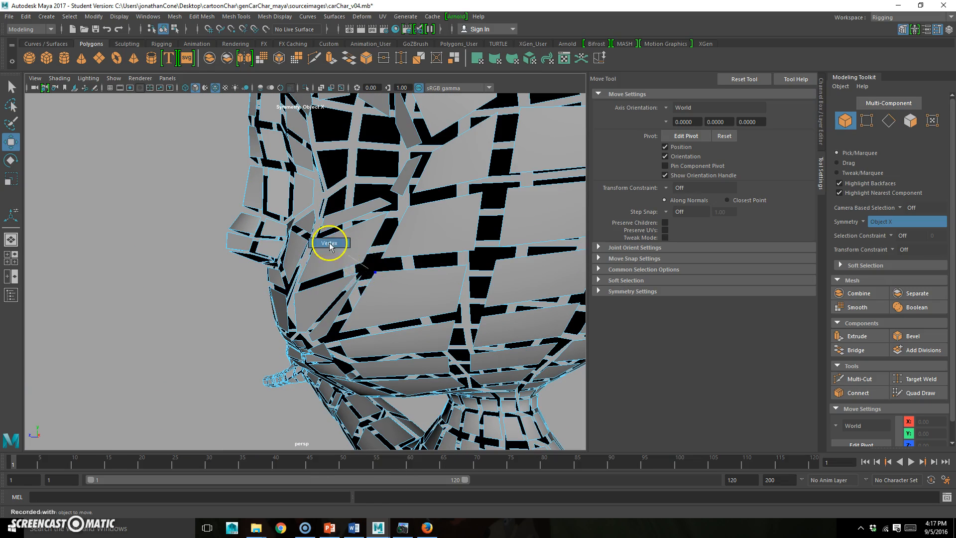
right_click_drag(329, 246, 330, 246)
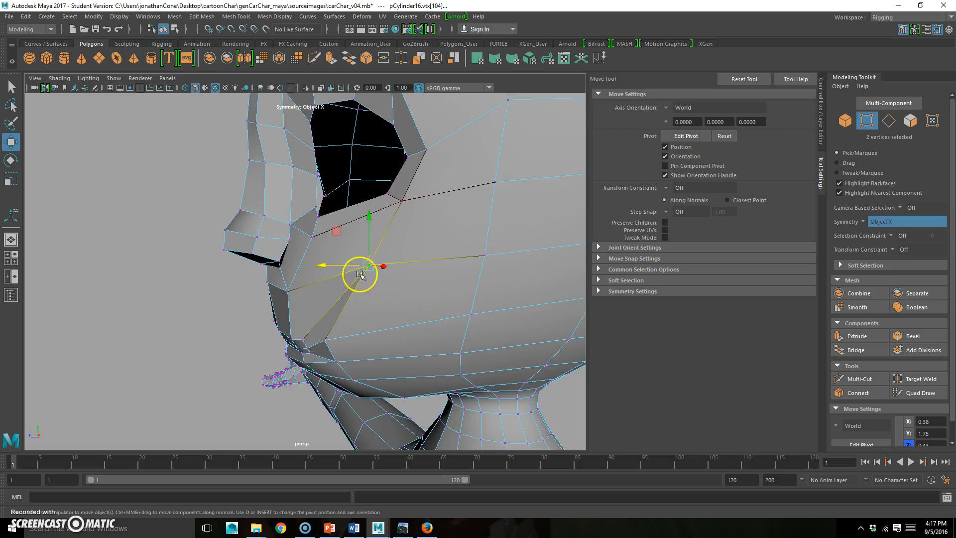
left_click_drag(360, 274, 281, 261, "alt")
middle_click_drag(278, 234, 253, 237)
left_click_drag(248, 244, 442, 269, "alt")
middle_click_drag(489, 238, 476, 245)
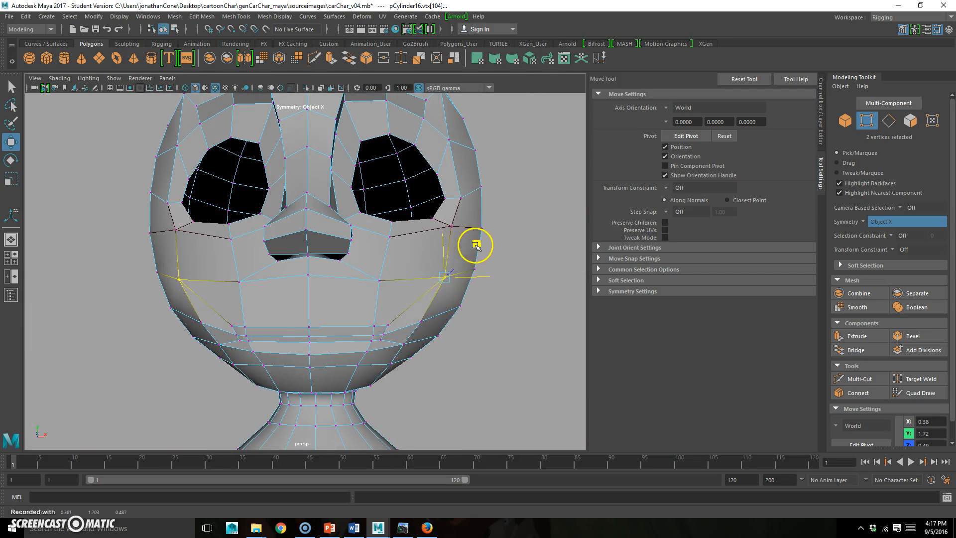
left_click_drag(468, 256, 379, 264, "alt")
mouse_move(329, 282)
left_mouse_down("alt")
mouse_move(395, 267)
mouse_move(363, 274)
mouse_move(377, 283)
mouse_move(357, 269)
mouse_move(289, 273)
mouse_move(289, 284)
mouse_move(341, 279)
left_mouse_up("alt")
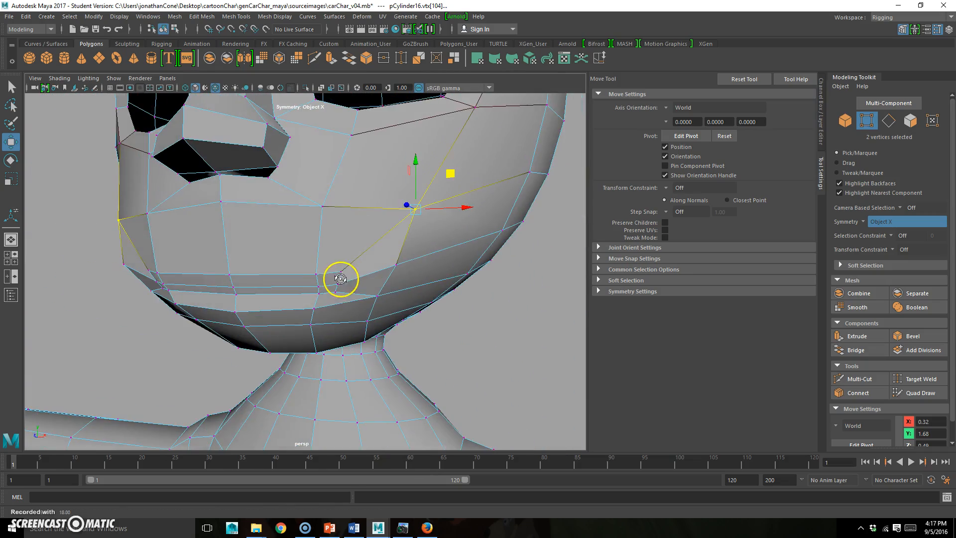
Select the central lip vertices in the front view and raise them to about Y 1.60, toward the drawn mouth.
left_click_drag(233, 204, 239, 278, "alt")
left_click(194, 208, "shift")
left_click(147, 215)
key("space")
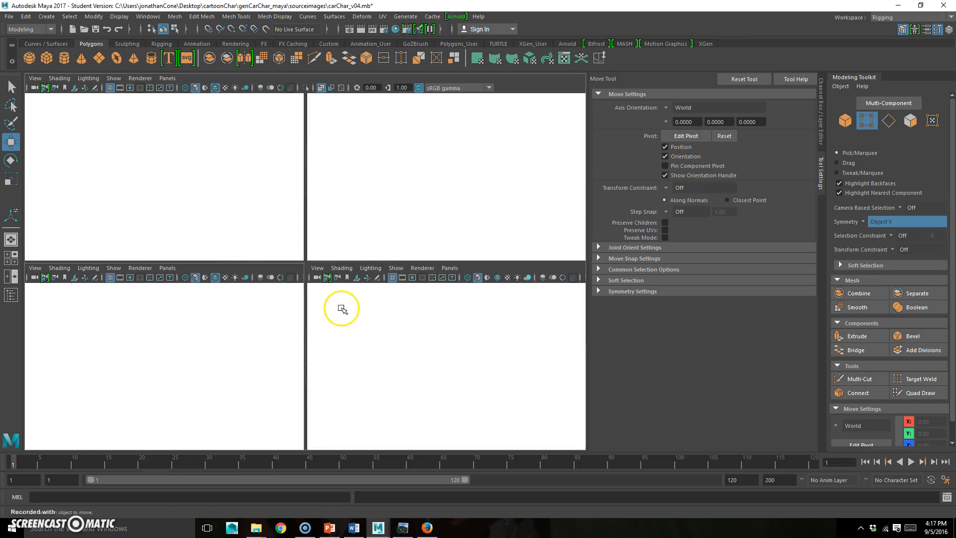
key("space")
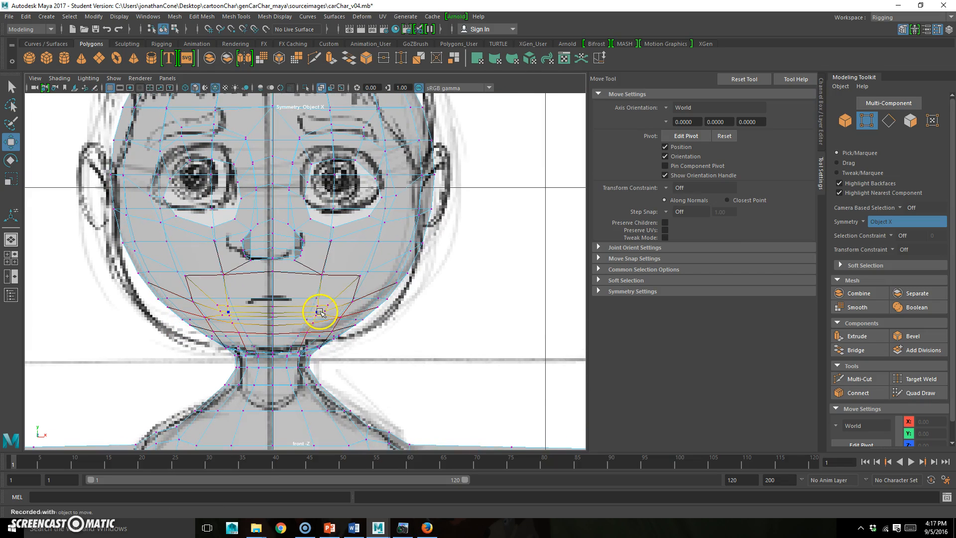
left_click(317, 311)
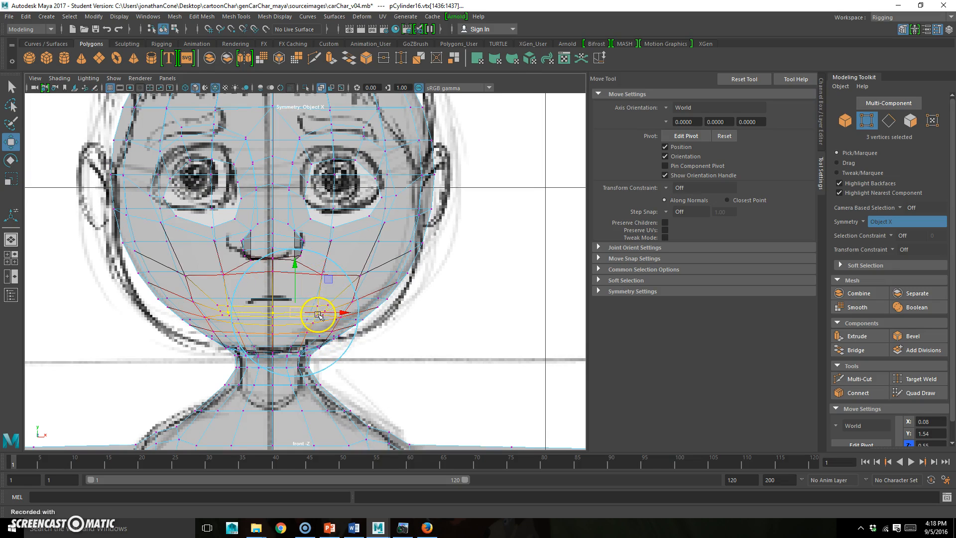
mouse_move(298, 256)
left_mouse_down()
mouse_move(299, 237)
mouse_move(295, 248)
left_mouse_up()
Move the outer vertex above the mouth corner inward toward the lips to about X 0.19 in the perspective view.
key("space")
key("space")
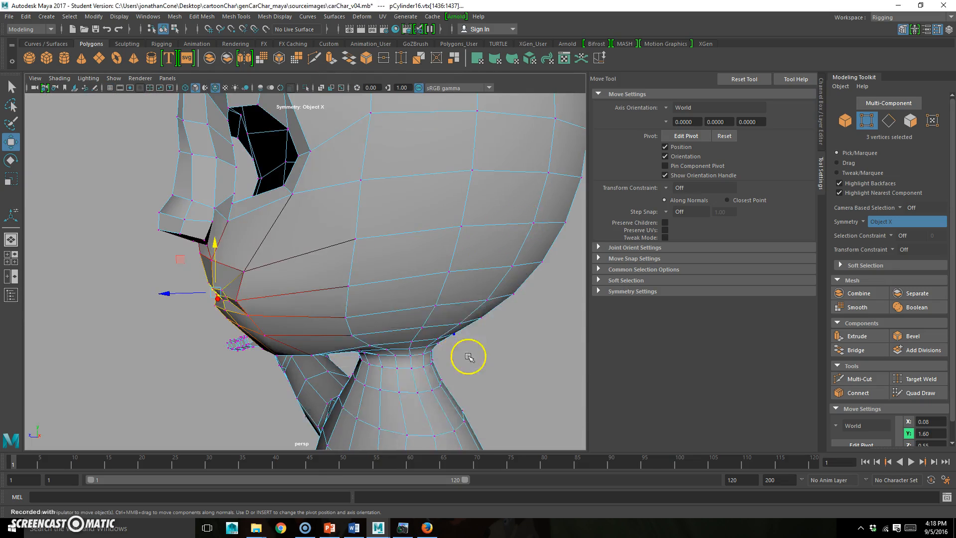
key("space")
key("space")
middle_click_drag(421, 362, 393, 312, "alt")
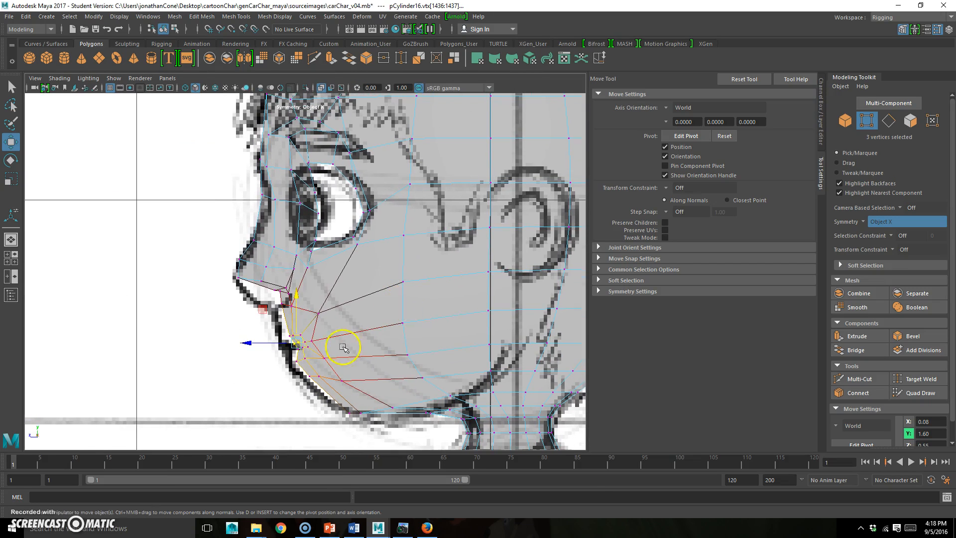
key("space")
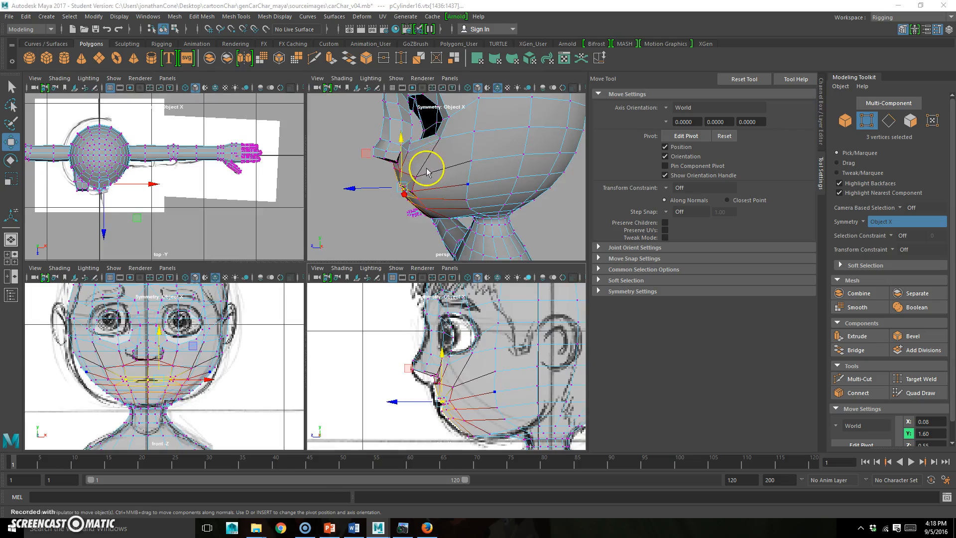
key("space")
left_click_drag(423, 229, 322, 294, "alt")
left_click(479, 313)
left_click_drag(268, 324, 350, 298, "alt")
left_click(378, 264)
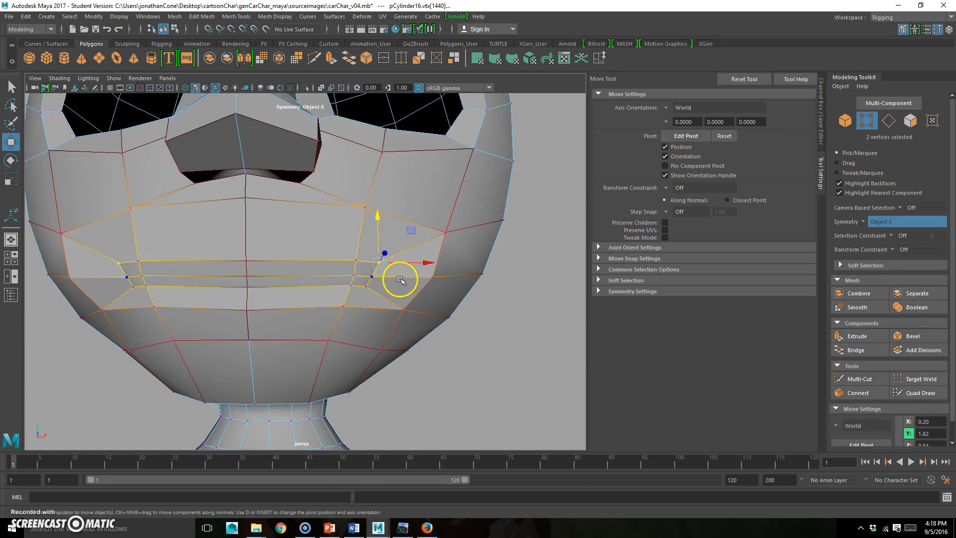
middle_click_drag(411, 232, 401, 232)
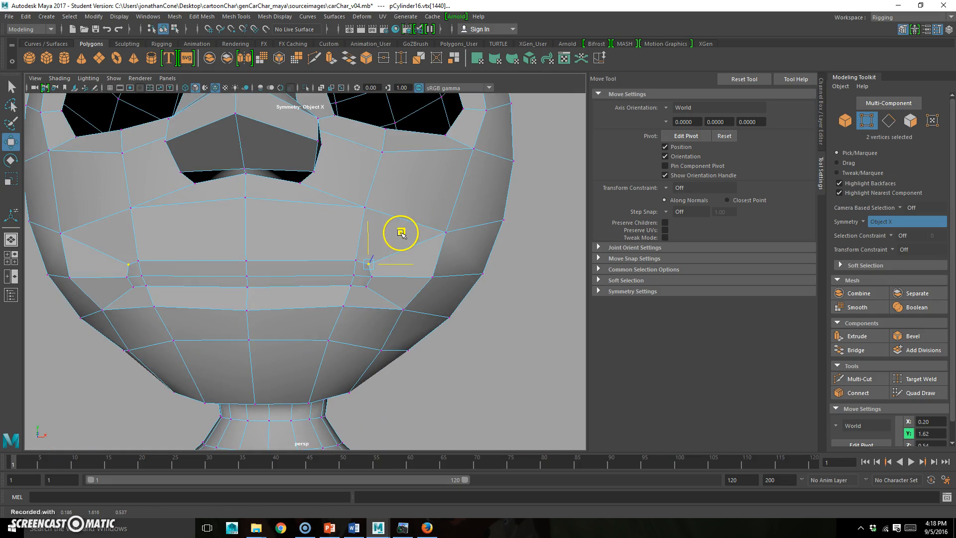
Move the lower vertex at the mouth corner slightly inward and up to about X 0.18, Y 1.59, Z 0.52.
left_click(367, 289)
middle_click_drag(412, 265, 398, 253)
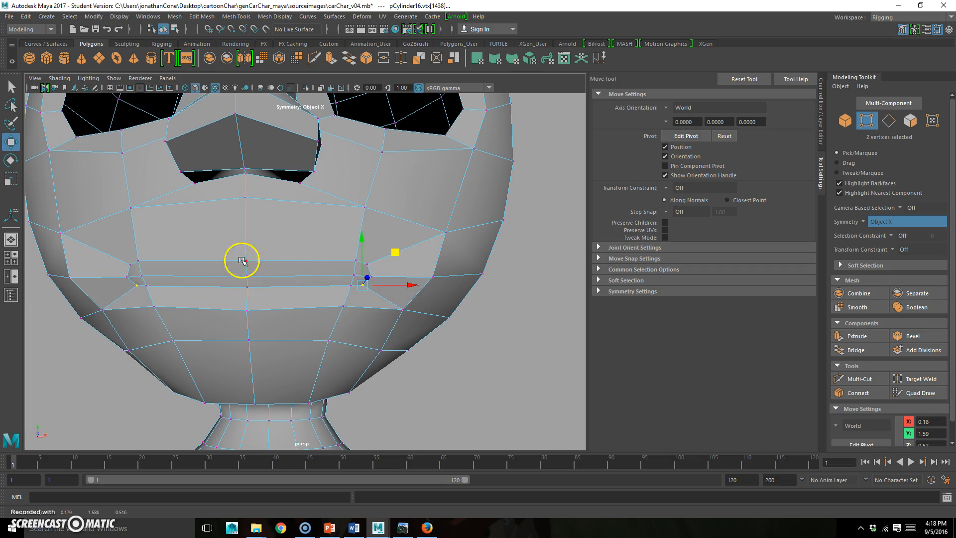
Push the horizontal edges along the middle of the mouth back into the head to about Z 0.51, forming a groove between the lips.
left_click_drag(244, 298, 325, 291, "alt")
right_click_drag(357, 232, 358, 234)
left_click(321, 279)
left_click_drag(395, 286, 382, 321, "alt")
left_click(447, 306, "shift")
left_click_drag(447, 306, 365, 288, "alt")
right_click_drag(365, 289, 386, 297, "alt")
left_click_drag(386, 297, 262, 307, "alt")
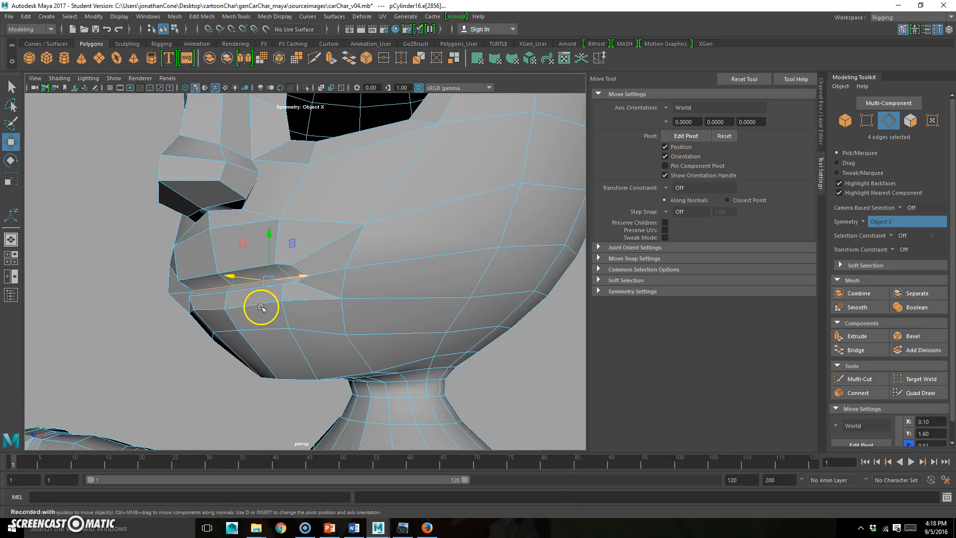
Slide the central edges below the mouth up along the surface toward the lips with the Slide Edge tool.
left_click(260, 306)
left_click_drag(227, 335, 279, 327, "alt")
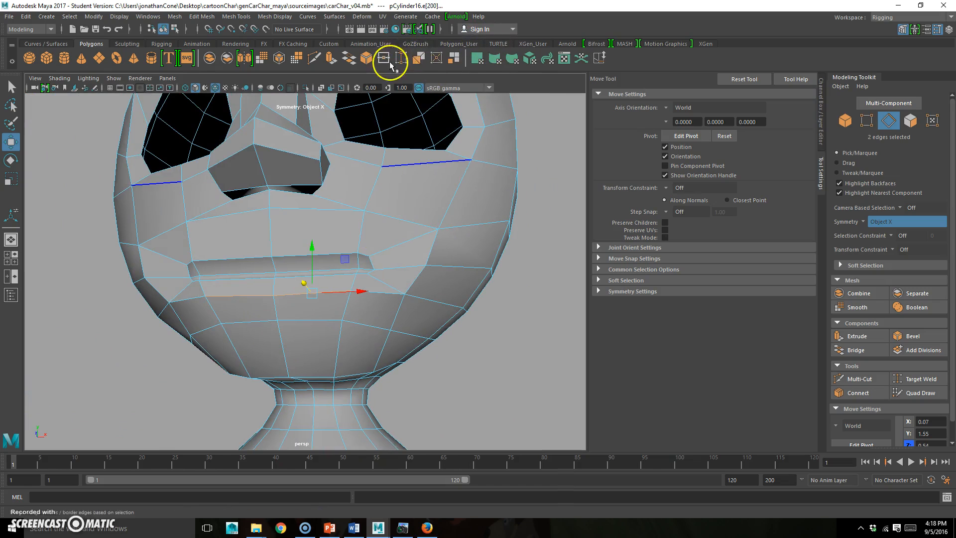
left_click(599, 56)
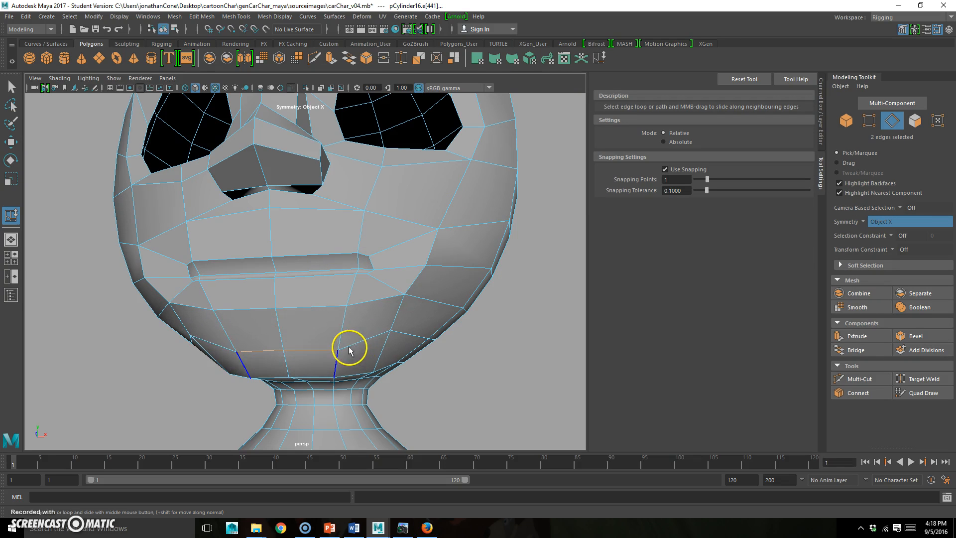
left_click_drag(349, 350, 294, 362, "alt")
Reposition the cheek vertex beside the mouth corner to about X 0.29, Y 1.60, Z 0.47.
key("F9")
key("w")
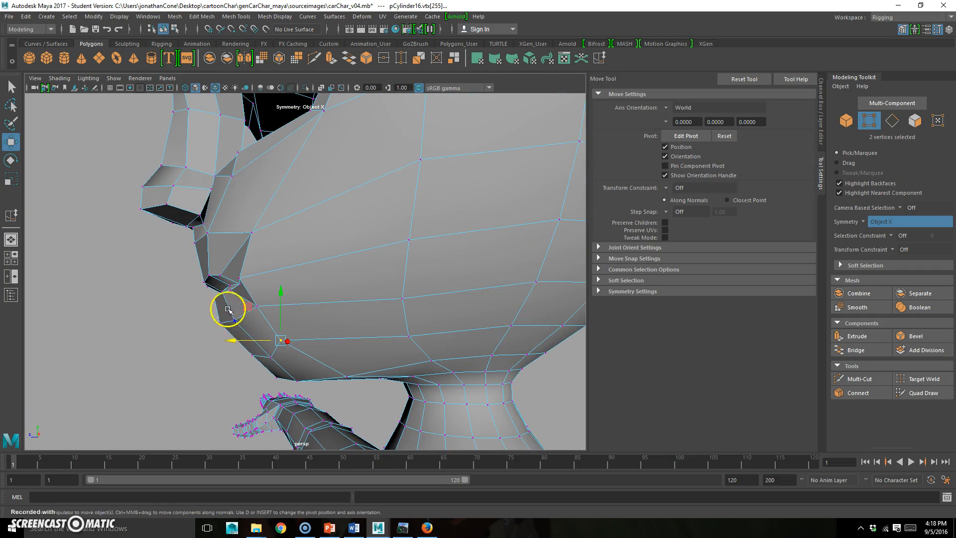
left_click_drag(267, 322, 279, 297, "alt")
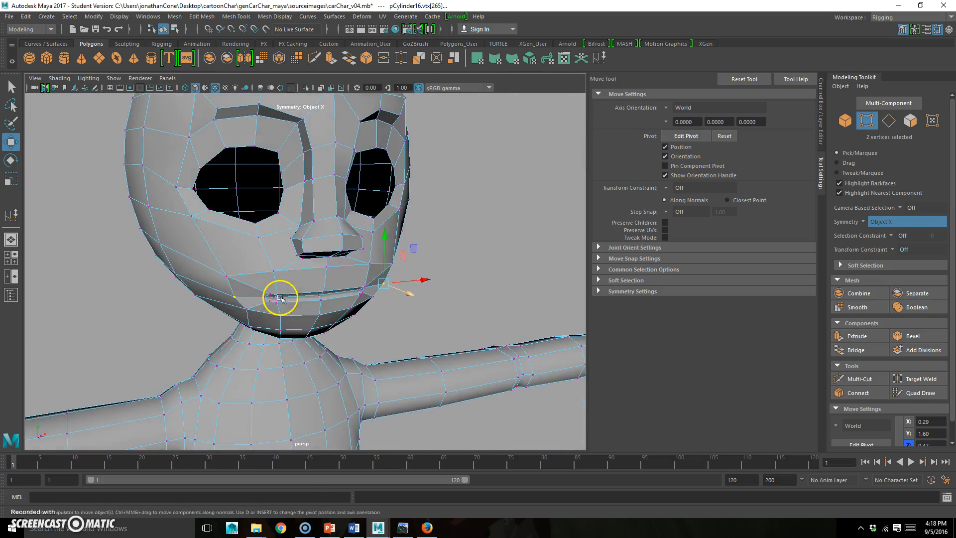
Delete the recessed faces between the lips to open the mouth.
scroll(280, 297, "up", 6)
key("F11")
left_click(361, 269)
left_click_drag(410, 271, 412, 294, "alt")
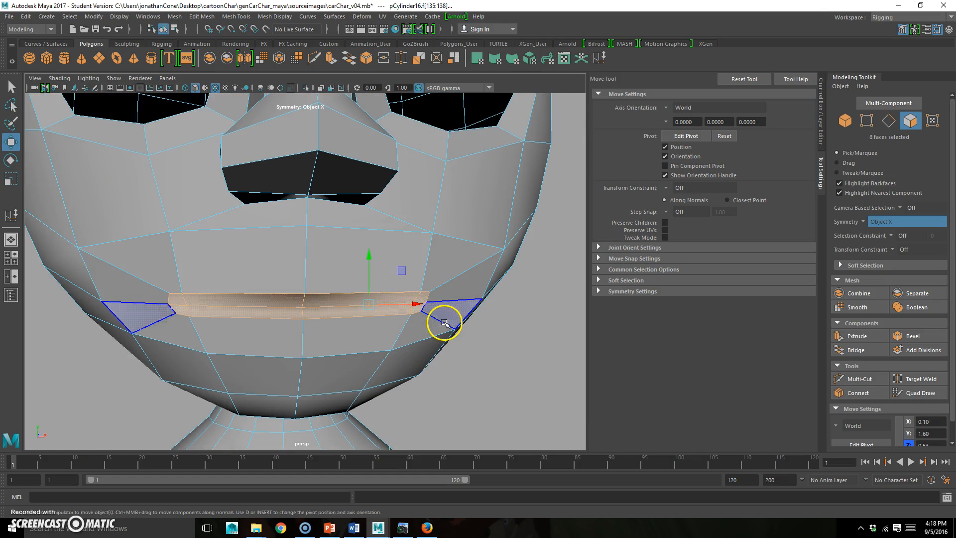
key("Delete")
Adjust the outermost vertex at the corner of the mouth opening to about X 0.19, Y 1.60, Z 0.51.
left_click_drag(441, 320, 266, 311, "alt")
scroll(344, 264, "down", 5)
scroll(306, 293, "up", 2)
key("F9")
left_click(291, 294)
left_click_drag(211, 256, 210, 255)
left_click_drag(268, 300, 460, 322, "alt")
Select the border edges of the mouth opening, and move only the central lower-lip edges forward to about Z 0.55.
right_click_drag(324, 241, 292, 244)
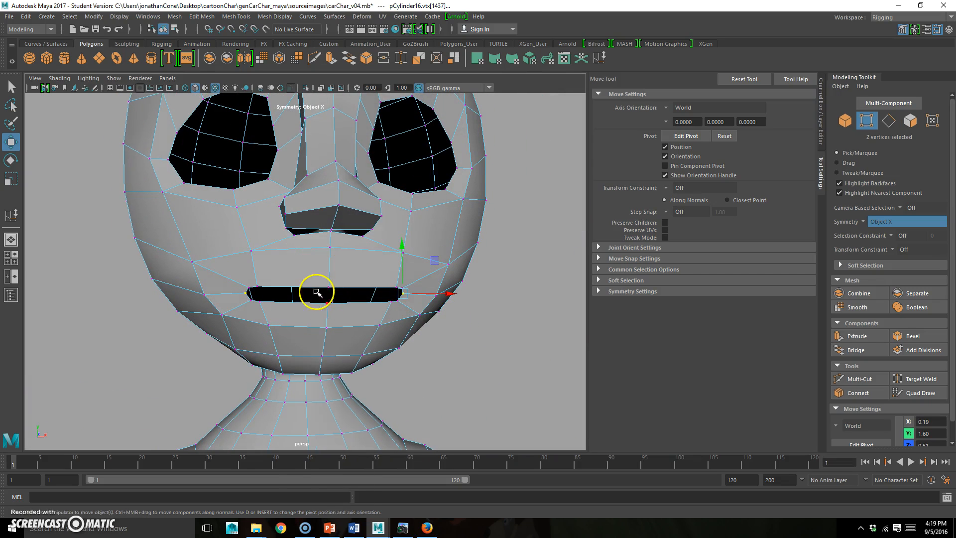
key("F10")
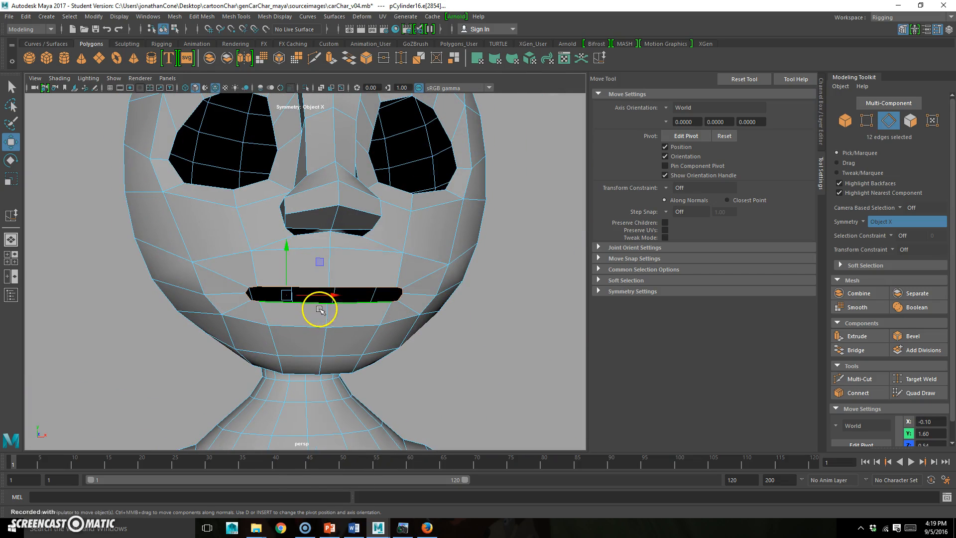
left_click_drag(317, 312, 328, 310, "alt")
key("r")
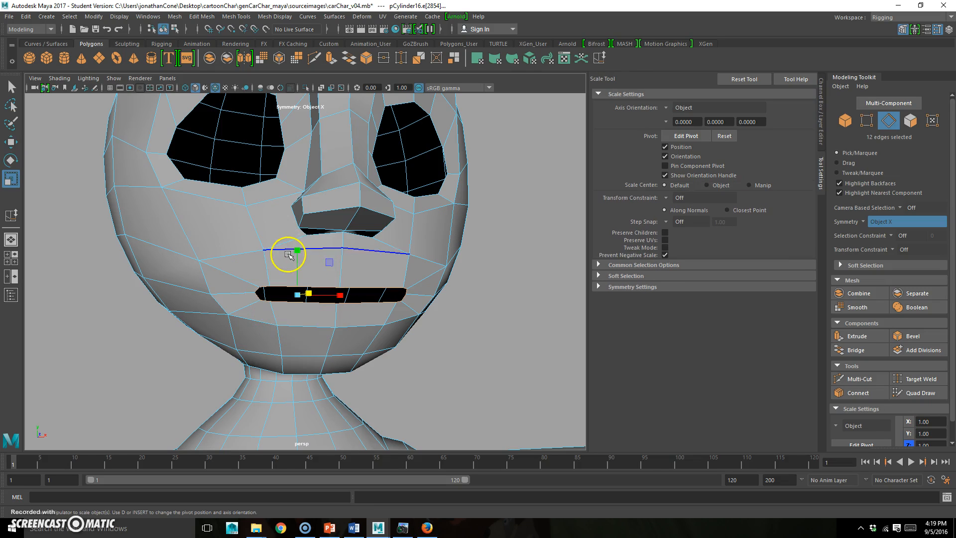
left_click_drag(294, 282, 363, 219, "alt")
left_click(366, 220)
key("w")
left_click_drag(367, 162, 367, 156)
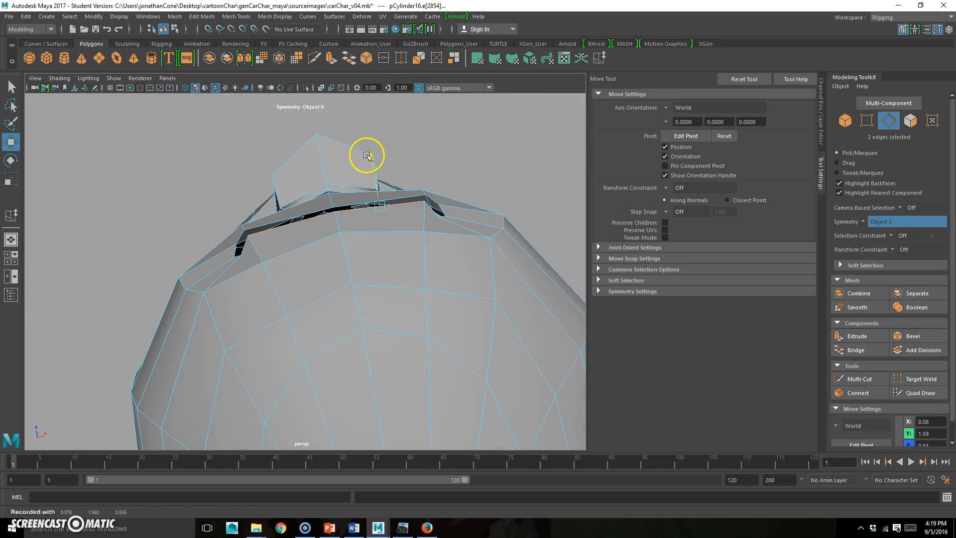
Adjust the lower-lip vertex next to the mouth corner to about 0.18 from the centre line, Y 1.59, Z 0.51.
mouse_move(277, 242)
left_mouse_down("alt")
mouse_move(335, 261)
mouse_move(228, 282)
mouse_move(284, 224)
left_mouse_up("alt")
right_click_drag(284, 225, 250, 199)
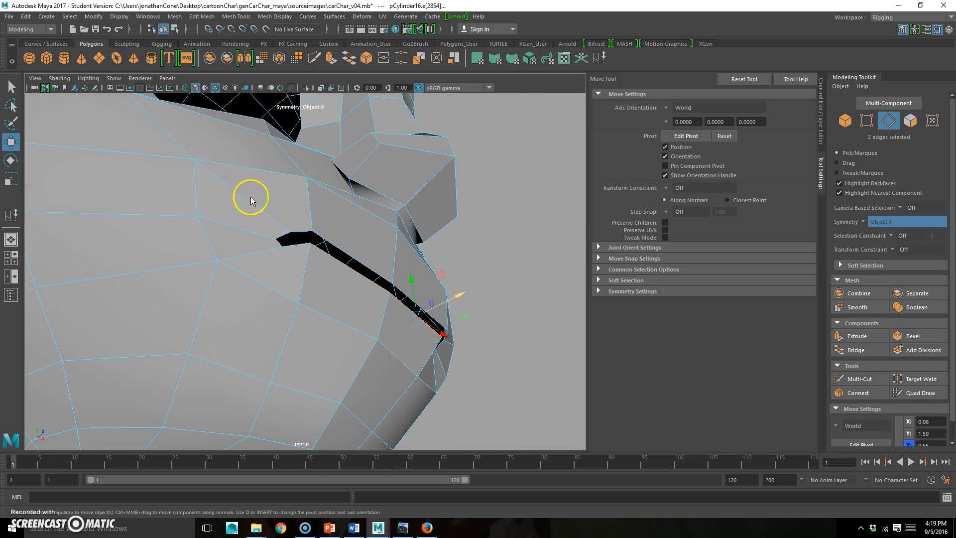
right_click_drag(284, 247, 278, 251)
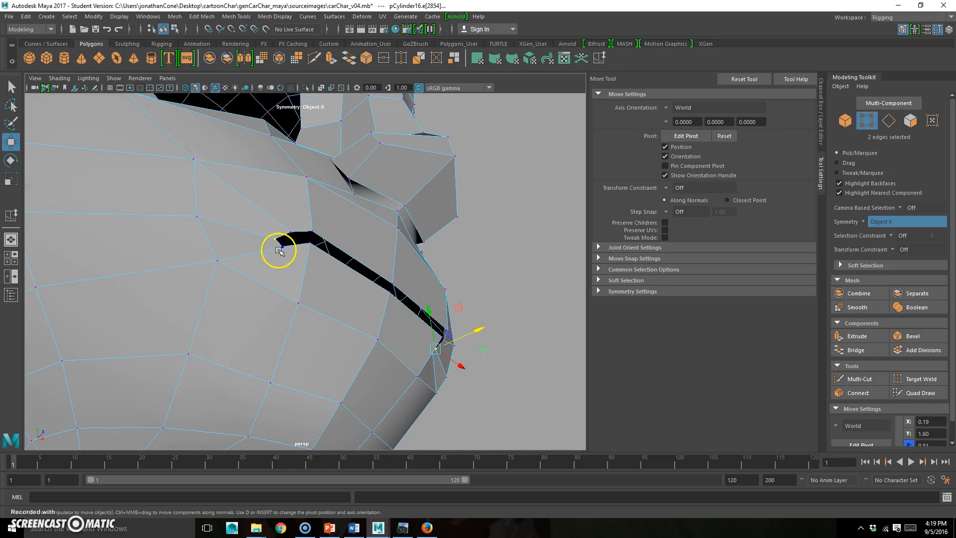
left_click_drag(308, 267, 351, 264, "alt")
scroll(366, 286, "down", 2)
left_click_drag(386, 191, 292, 327)
scroll(284, 333, "up", 5)
right_click_drag(321, 303, 259, 273)
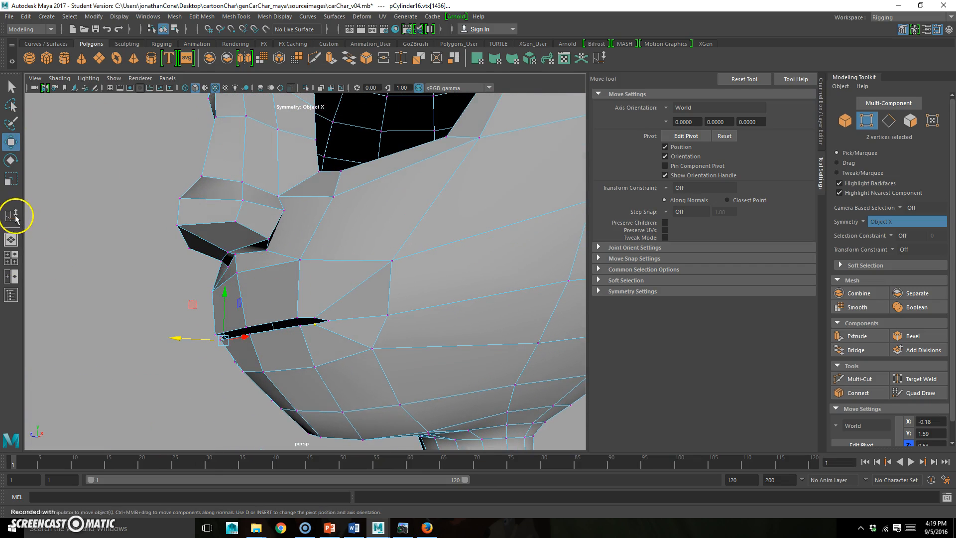
Insert an edge loop around the mouth opening with the Multi-Cut tool.
left_click(313, 57)
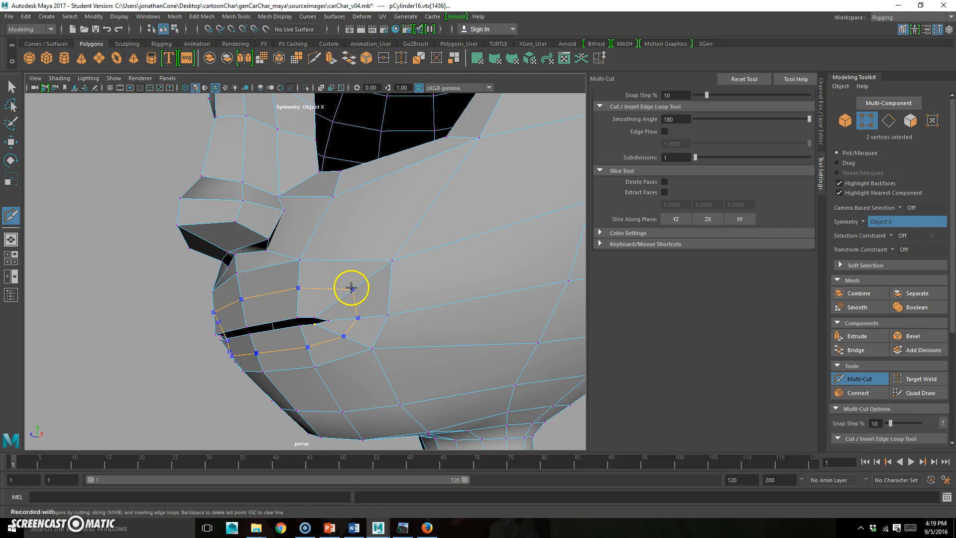
left_click_drag(314, 316, 263, 301, "alt")
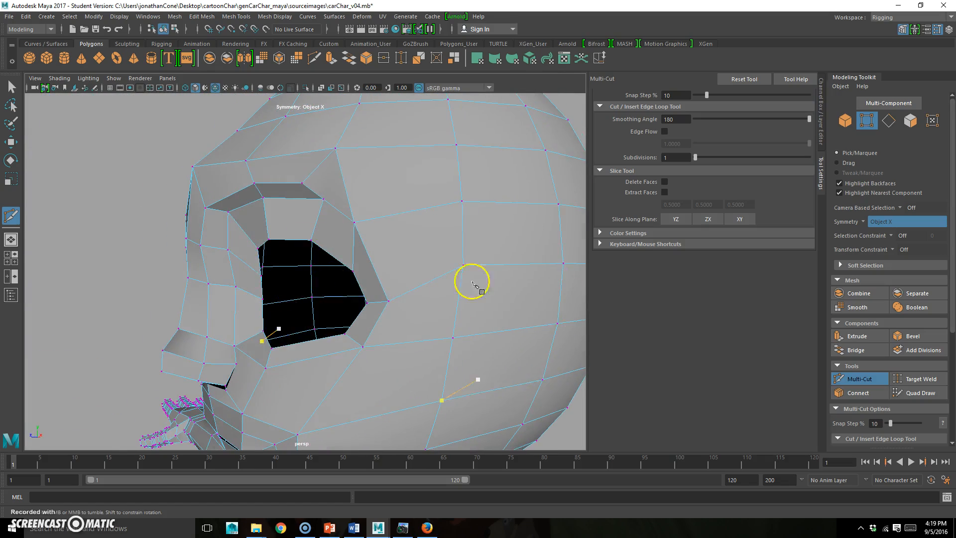
left_click_drag(473, 284, 405, 267, "alt")
Move the four brow vertices with soft falloff to about X 0.30, Y 2.29, Z 0.54, and adjust the upper side of the skull.
key("q")
left_click(375, 249, "shift")
key("w")
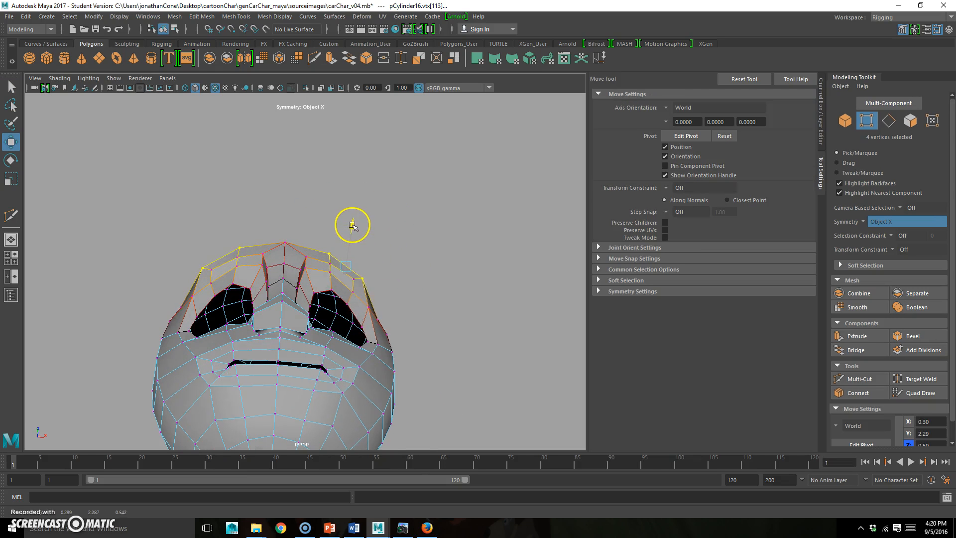
left_click_drag(352, 228, 487, 232, "alt")
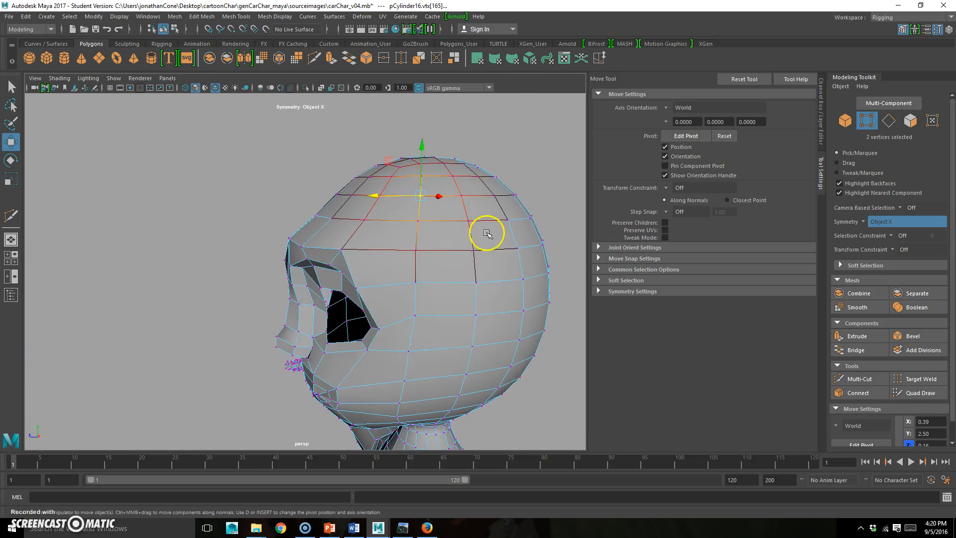
right_click_drag(488, 232, 383, 253, "alt")
left_click_drag(382, 253, 320, 325, "alt")
left_click(382, 248)
Preview the whole character mesh smoothed, inspect the face from several angles, and return to the unsmoothed display.
right_click_drag(320, 325, 351, 290)
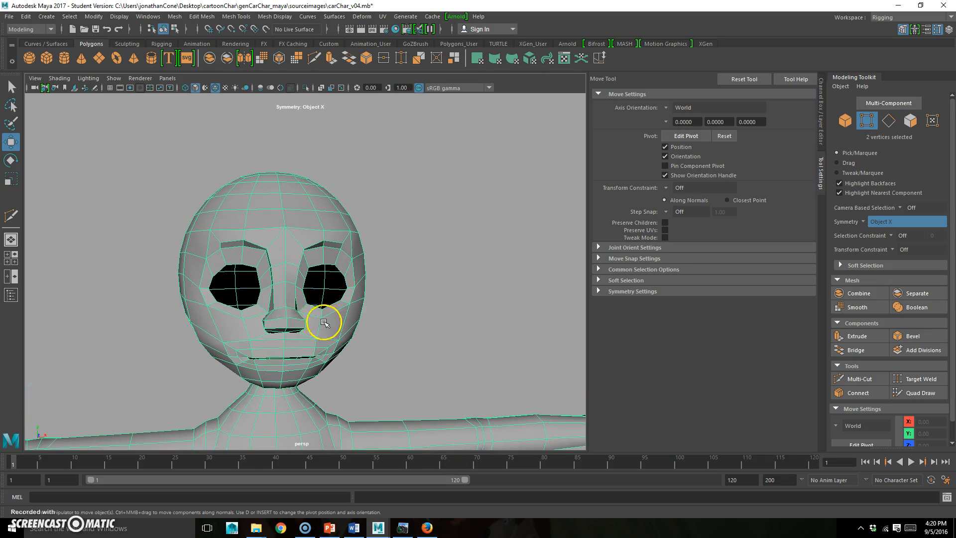
key("3")
left_click(438, 294)
right_click_drag(434, 295, 394, 330, "alt")
left_click_drag(395, 331, 280, 333, "alt")
middle_click_drag(279, 333, 384, 367, "alt")
right_click_drag(384, 367, 455, 243, "alt")
middle_click_drag(455, 244, 456, 298, "alt")
left_click_drag(456, 297, 384, 298, "alt")
right_click_drag(384, 299, 408, 278, "alt")
left_click(375, 316)
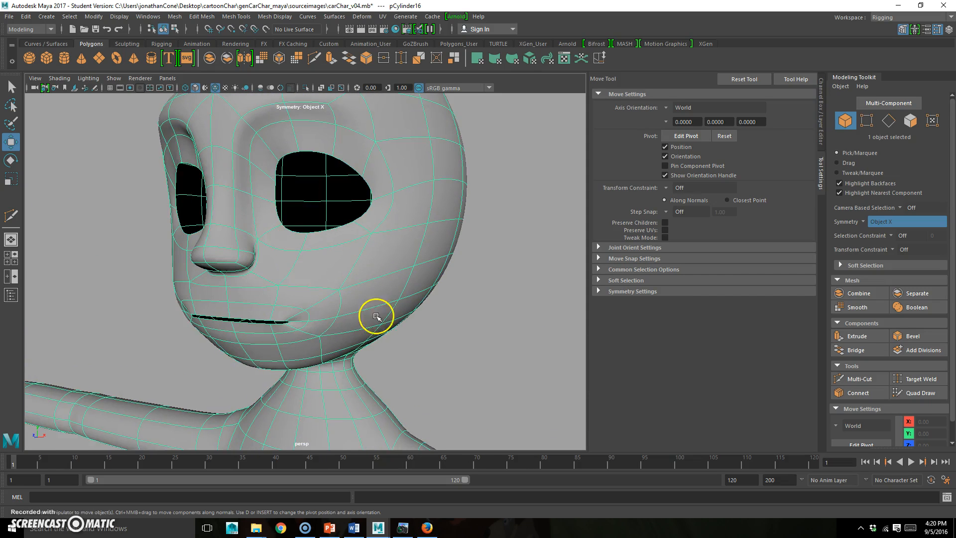
key("1")
middle_click_drag(440, 215, 439, 255, "alt")
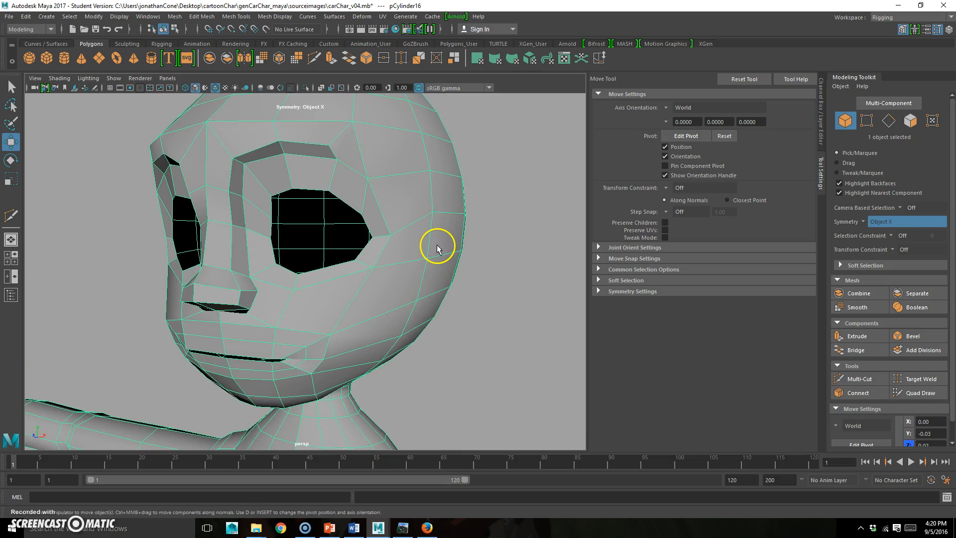
Save the scene as a new version named carChar_v05.mb, accepting the student version notice.
key("ctrl+shift+s")
left_click(176, 377)
type("5")
key("Return")
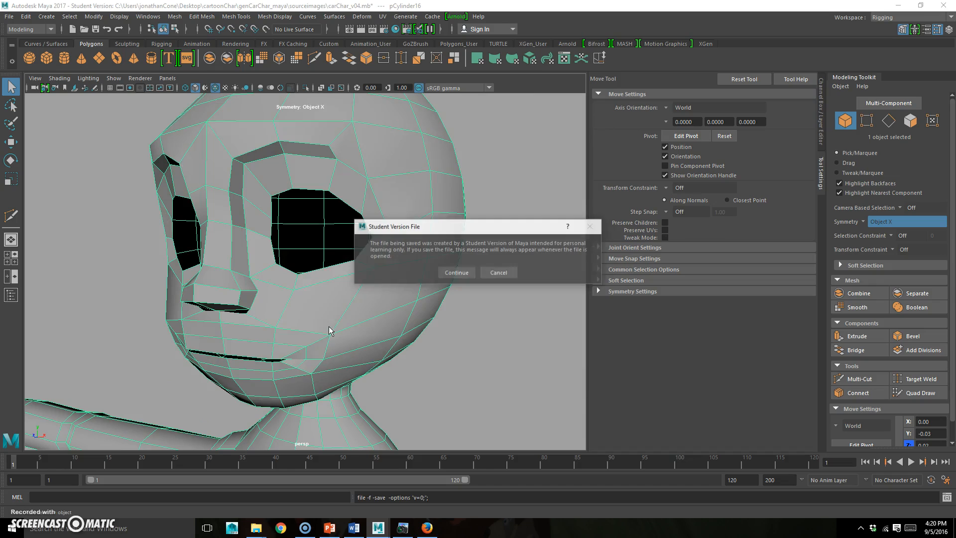
left_click(455, 273)
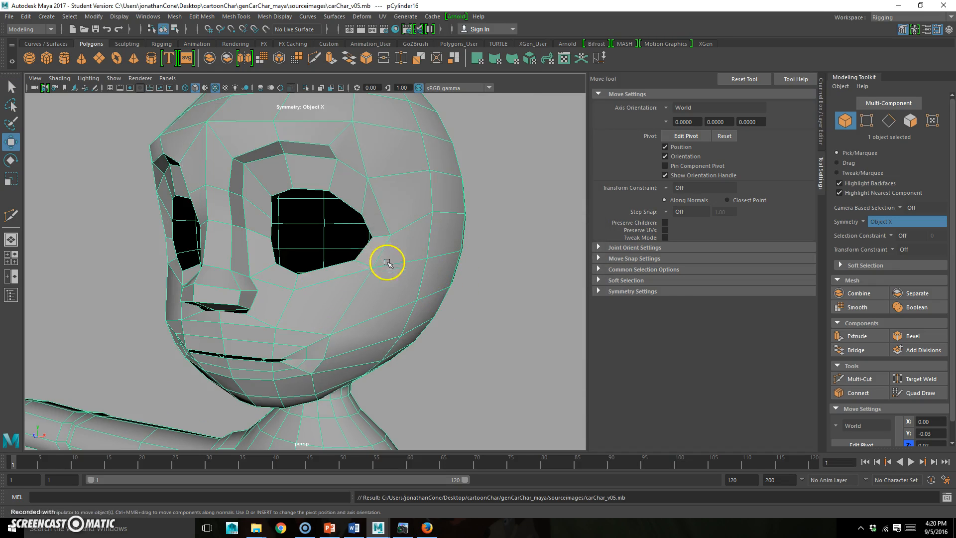
Create a polygon sphere for the eyeball and rotate it 90 degrees about X so its pole faces forward.
scroll(341, 286, "up", 3)
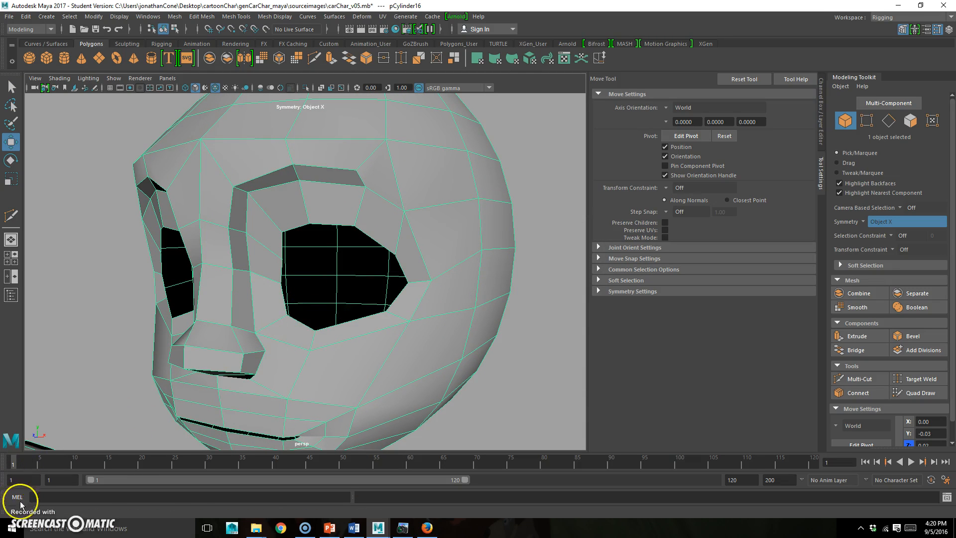
right_click_drag(388, 277, 204, 288, "alt")
left_click_drag(286, 288, 229, 292, "alt")
right_click_drag(371, 304, 194, 319, "alt")
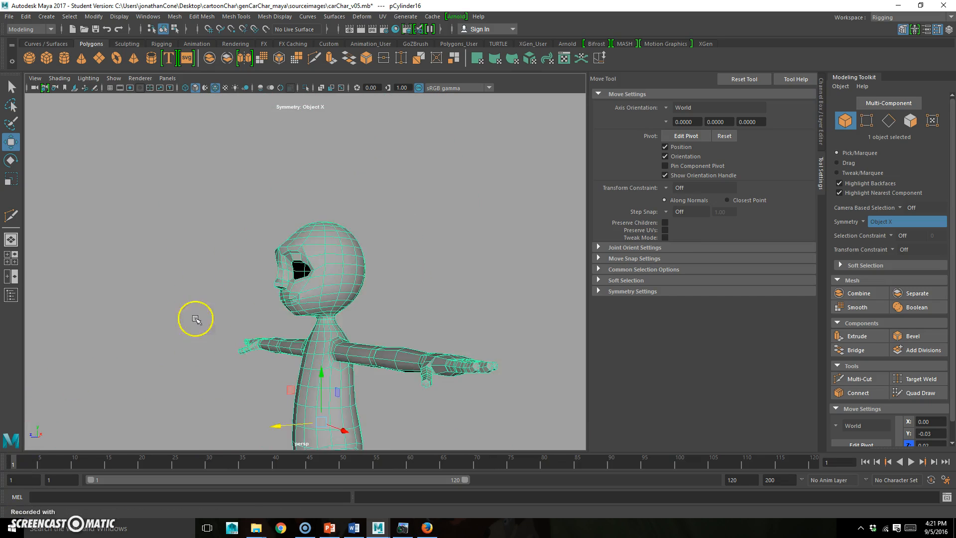
left_click_drag(347, 342, 319, 247, "alt")
left_click_drag(356, 319, 214, 121, "alt")
left_click(30, 58)
left_click_drag(363, 359, 279, 279, "alt")
key("e")
key("j")
left_click_drag(273, 224, 309, 293)
key("w")
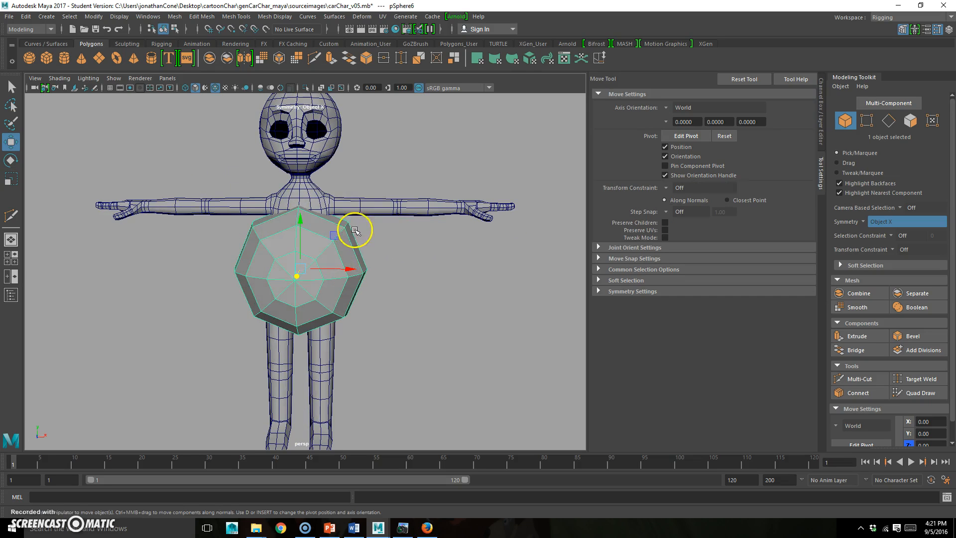
Move the sphere up to the character's left eye in the front view, to about X 0.23, Y 2.04.
left_click_drag(334, 234, 348, 86)
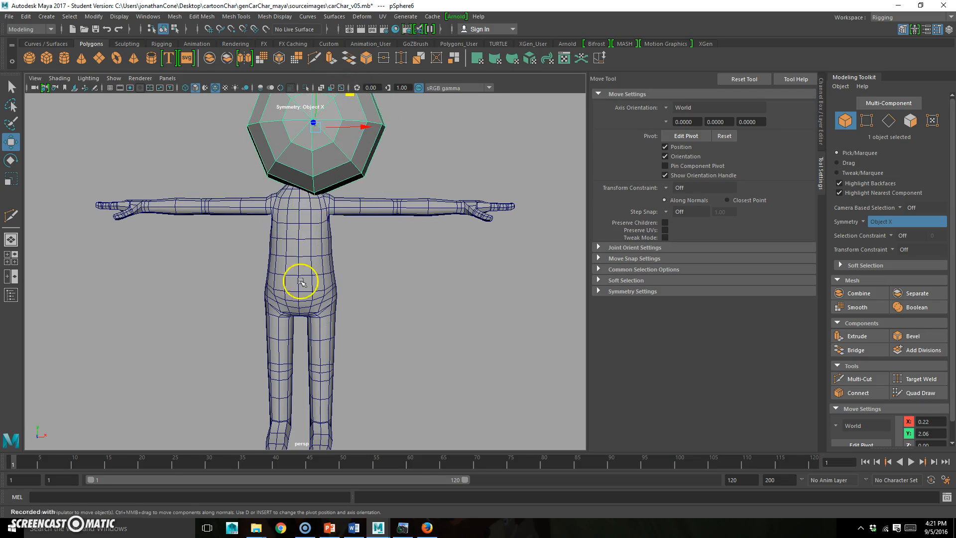
key("space")
key("space")
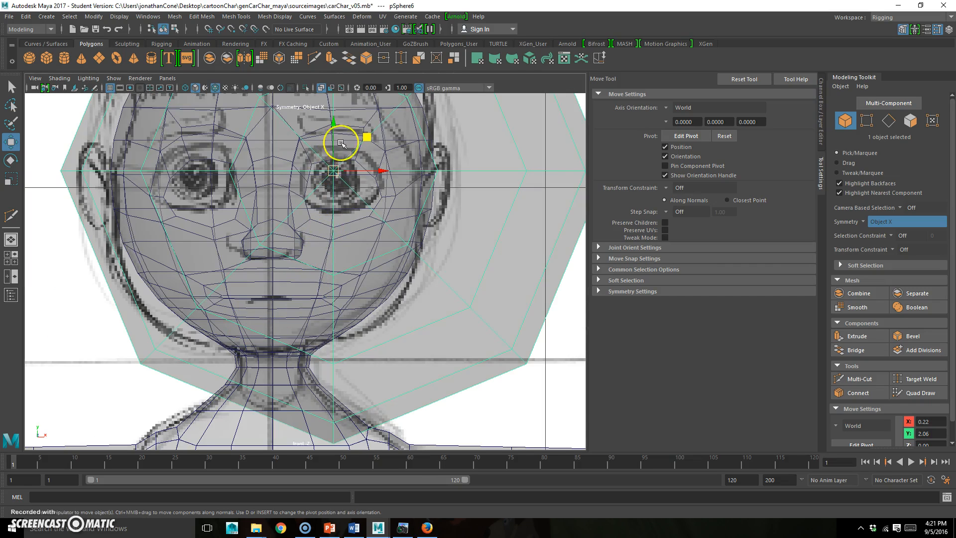
middle_click_drag(364, 137, 367, 141)
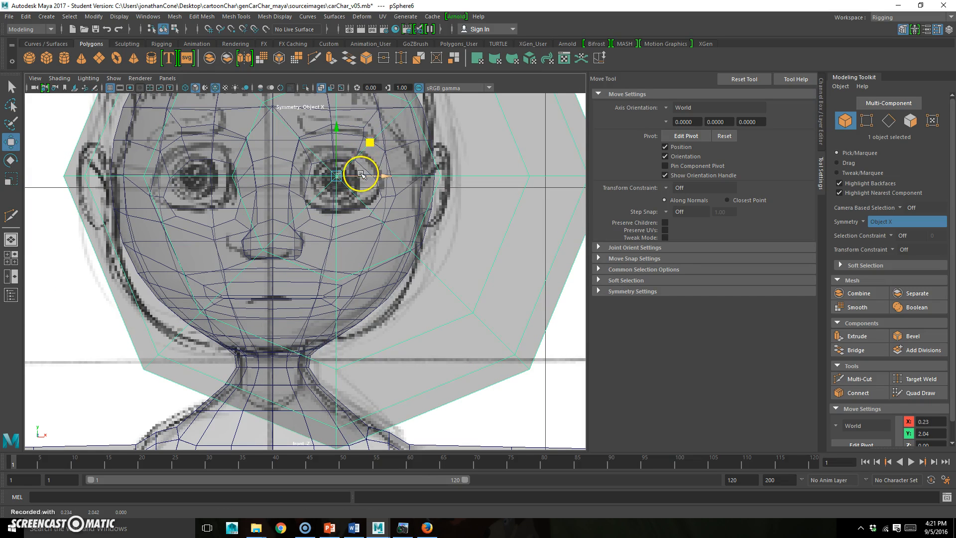
Scale the eye sphere uniformly to about 0.19 and centre it on the drawn eye at X 0.234, Y 2.033.
key("r")
left_click_drag(337, 179, 10, 181)
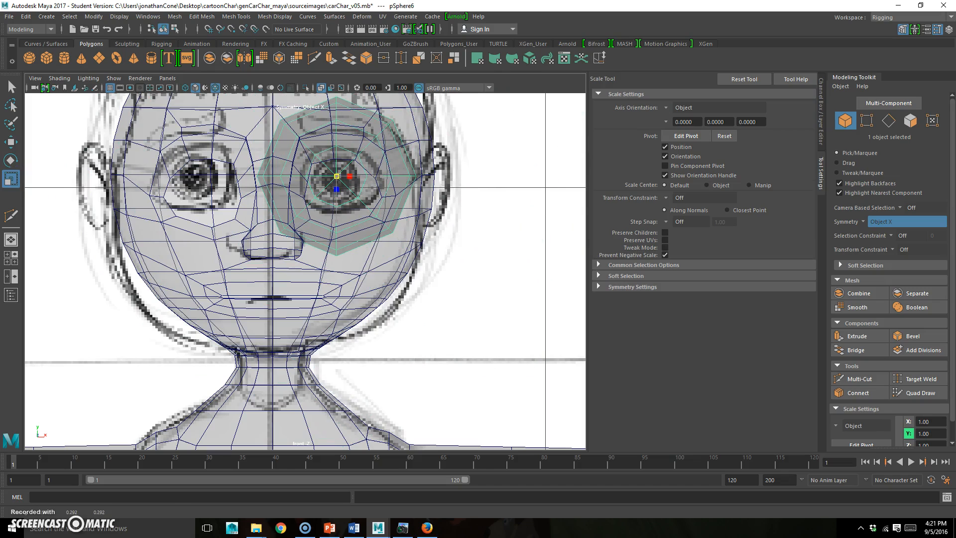
left_click_drag(337, 177, 290, 165)
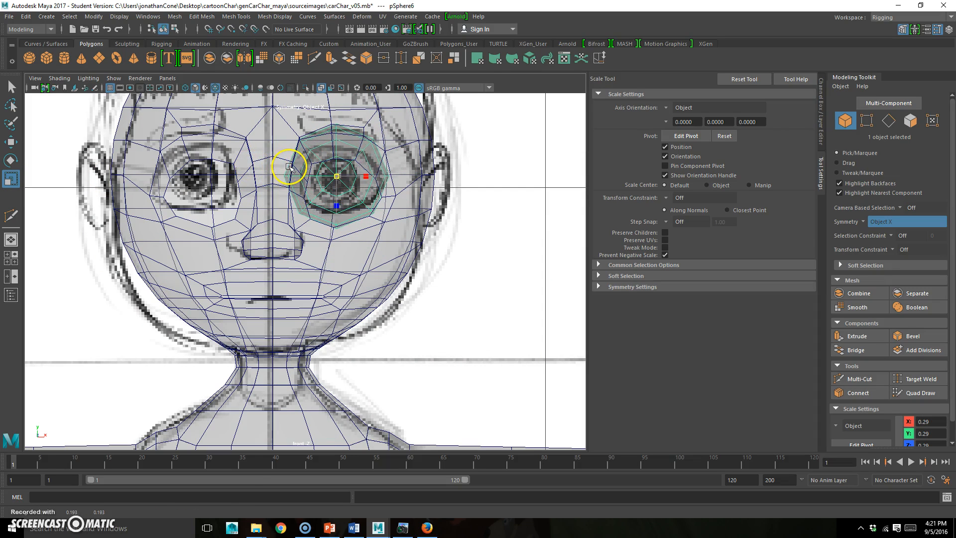
key("w")
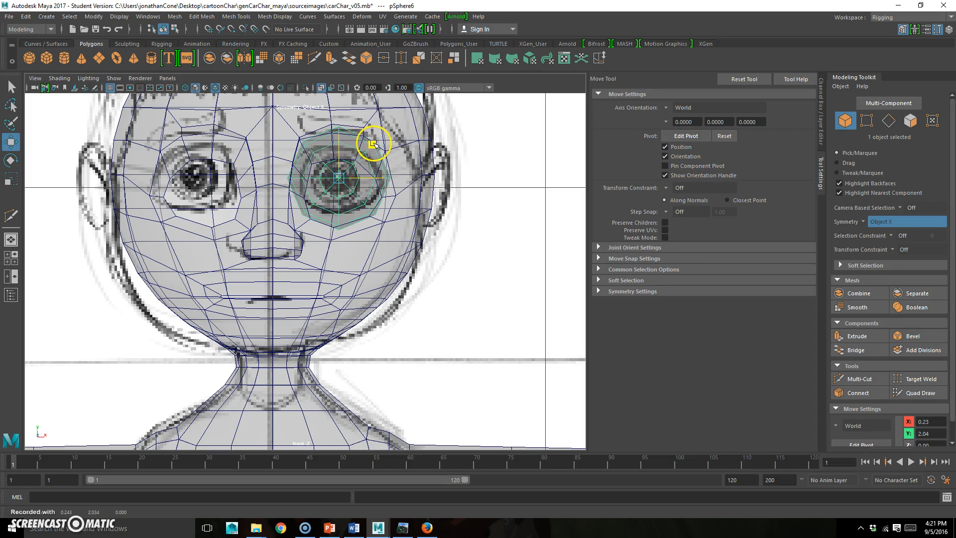
scroll(372, 178, "up", 1)
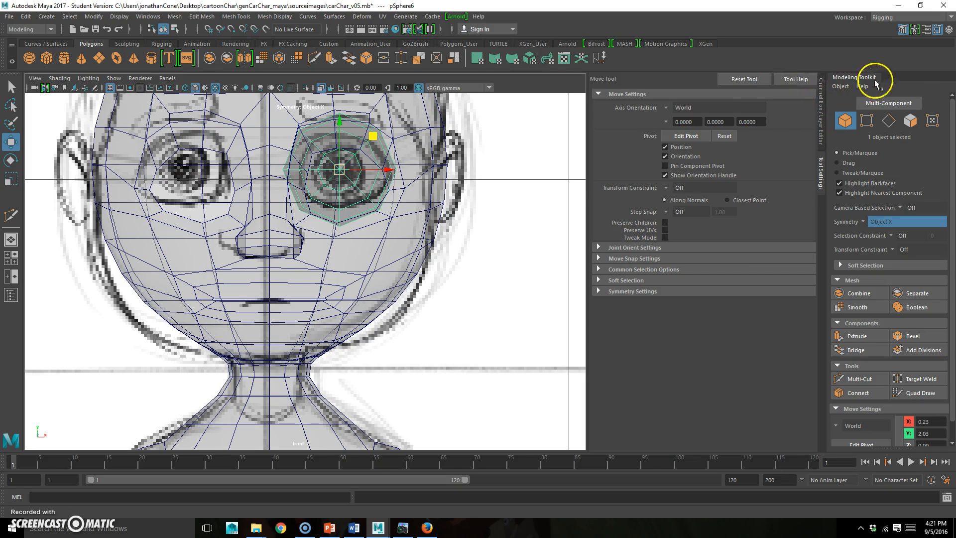
Set the eye sphere's axis and height subdivisions to 16 each.
left_click(942, 31)
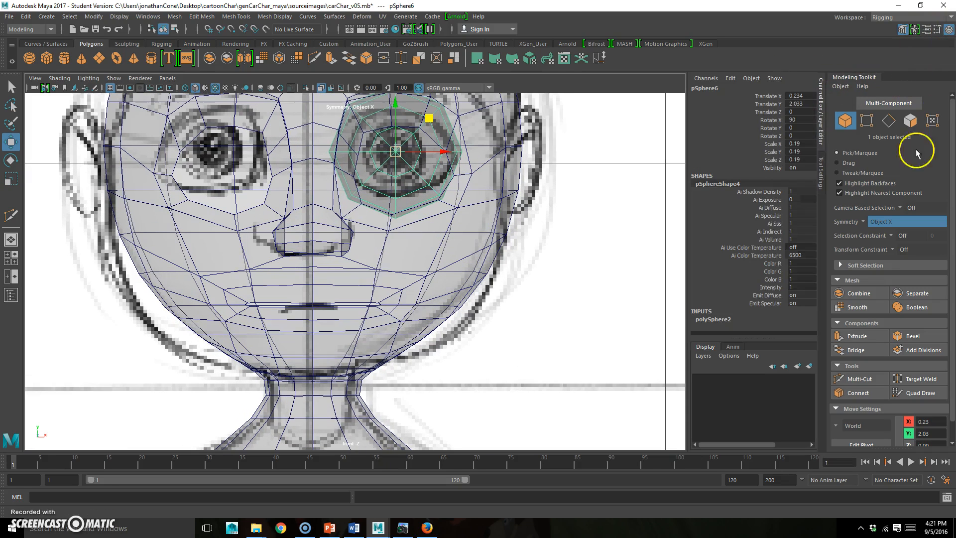
left_click(727, 319)
scroll(792, 325, "down", 1)
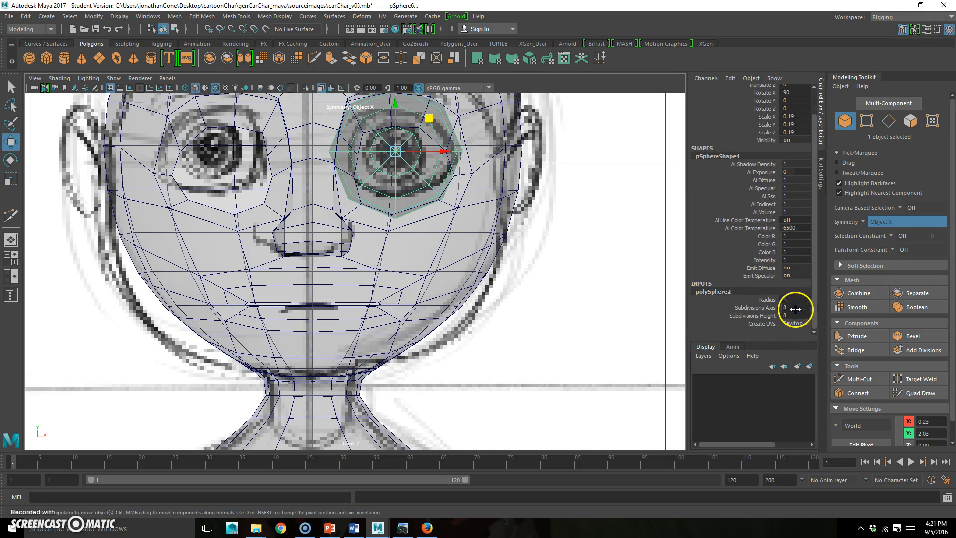
type("16")
key("Tab")
type("16")
key("Return")
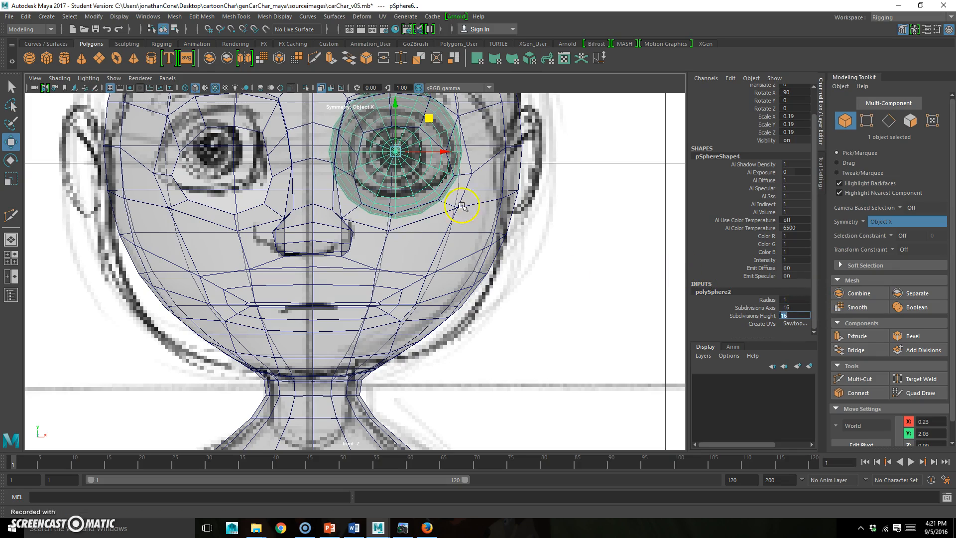
Scale the eye sphere to 0.18 and move it forward into the socket in the side view, to about Y 2.00, Z 0.425.
middle_click_drag(447, 163, 448, 195, "alt")
key("space")
key("space")
middle_click_drag(427, 154, 206, 286, "alt")
right_click_drag(206, 286, 429, 234, "alt")
middle_click_drag(428, 234, 497, 293, "alt")
left_click_drag(497, 293, 453, 297, "alt")
right_click_drag(356, 259, 431, 233, "alt")
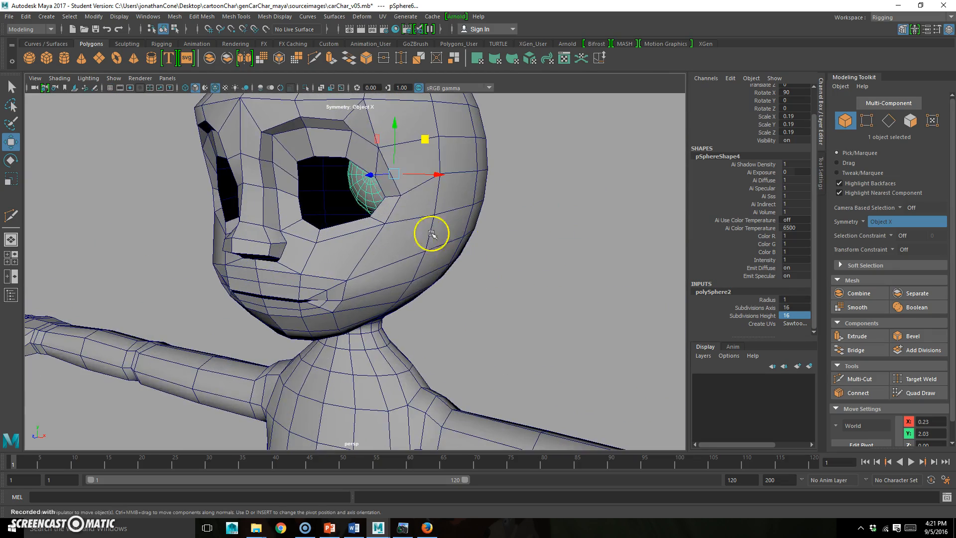
left_click_drag(336, 183, 374, 190, "alt")
key("space")
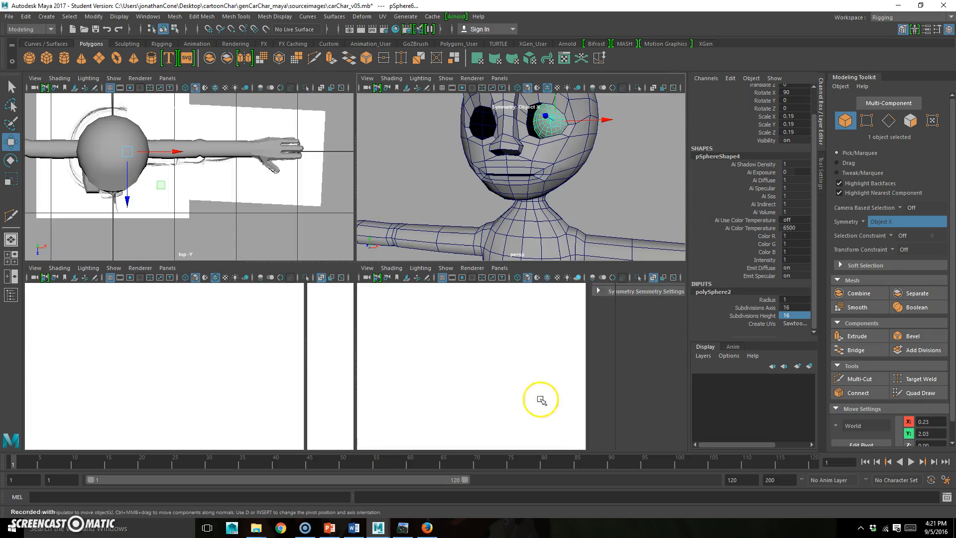
key("space")
left_click_drag(530, 173, 391, 187)
key("r")
key("w")
left_click_drag(397, 142, 398, 141)
key("space")
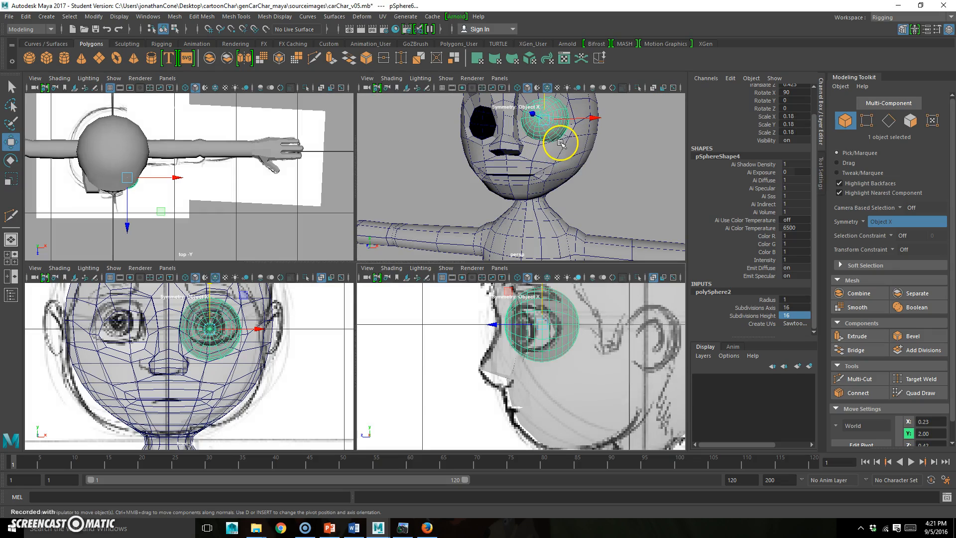
Reposition the head vertices beside the outer end of the brow symmetrically, to about X 0.45, Y 2.12.
key("space")
left_click_drag(386, 209, 364, 232, "alt")
right_click_drag(364, 232, 471, 207, "alt")
middle_click_drag(471, 207, 388, 264, "alt")
left_click_drag(388, 264, 344, 262, "alt")
left_click(456, 213)
left_click_drag(431, 271, 384, 231, "alt")
right_click_drag(363, 216, 343, 204)
left_click(343, 204)
left_click_drag(367, 220, 392, 147, "alt")
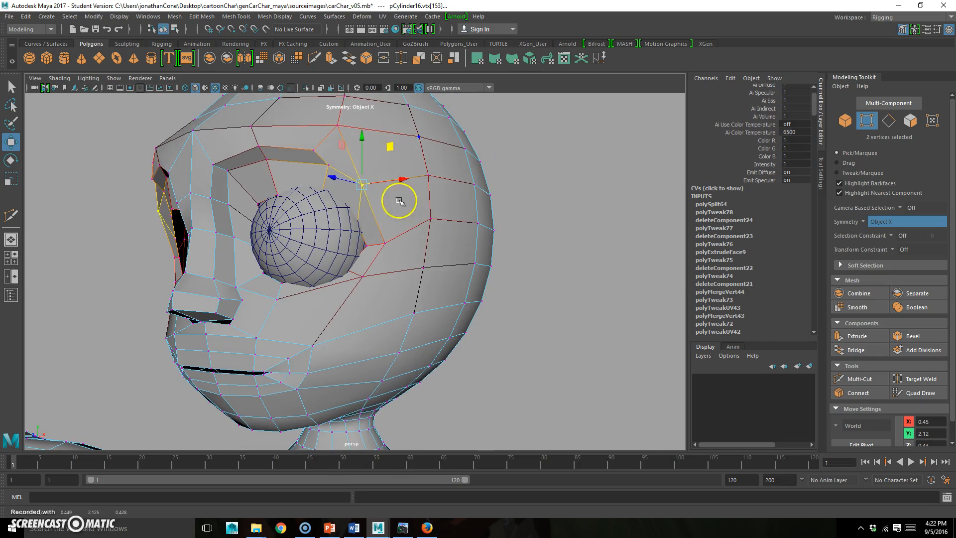
left_click_drag(399, 201, 368, 210, "alt")
left_click_drag(277, 204, 276, 204)
left_click_drag(269, 277, 301, 265, "alt")
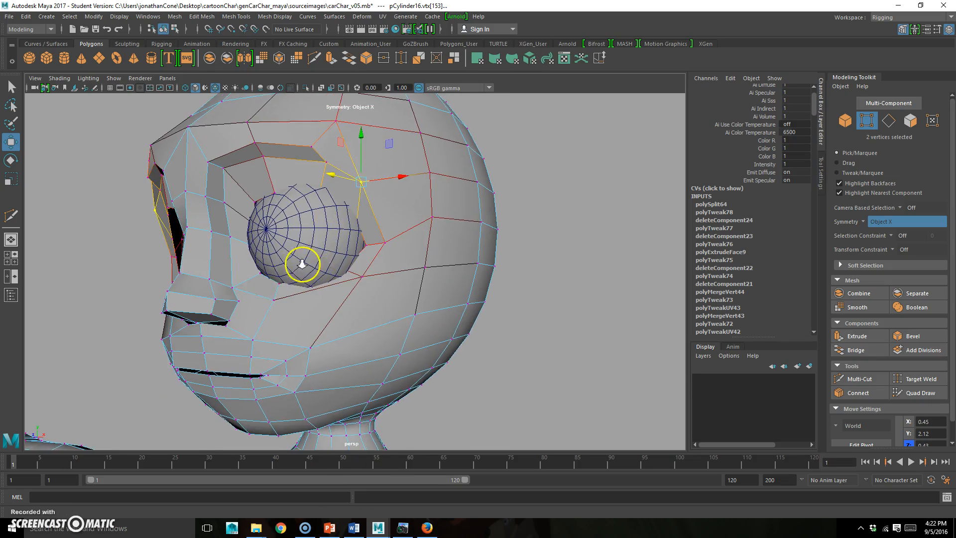
Adjust the depth of the symmetric cheek vertices below the outer eye, to about X 0.51, Y 1.77.
right_click_drag(301, 264, 353, 261, "alt")
key("q")
left_click(369, 243)
mouse_move(395, 275)
left_mouse_down("alt")
mouse_move(439, 272)
mouse_move(433, 282)
mouse_move(403, 275)
mouse_move(401, 294)
mouse_move(352, 286)
mouse_move(384, 281)
left_mouse_up("alt")
key("w")
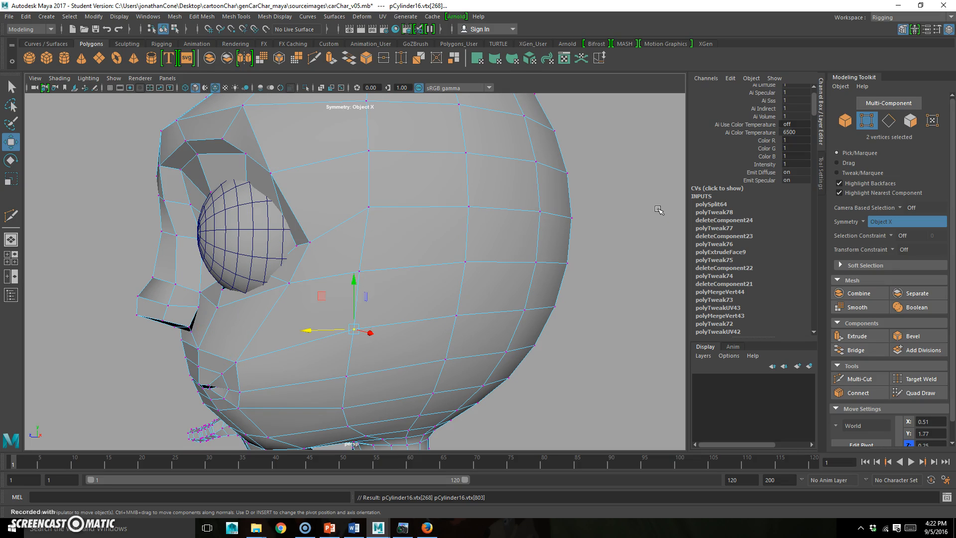
left_click_drag(263, 203, 313, 243, "alt")
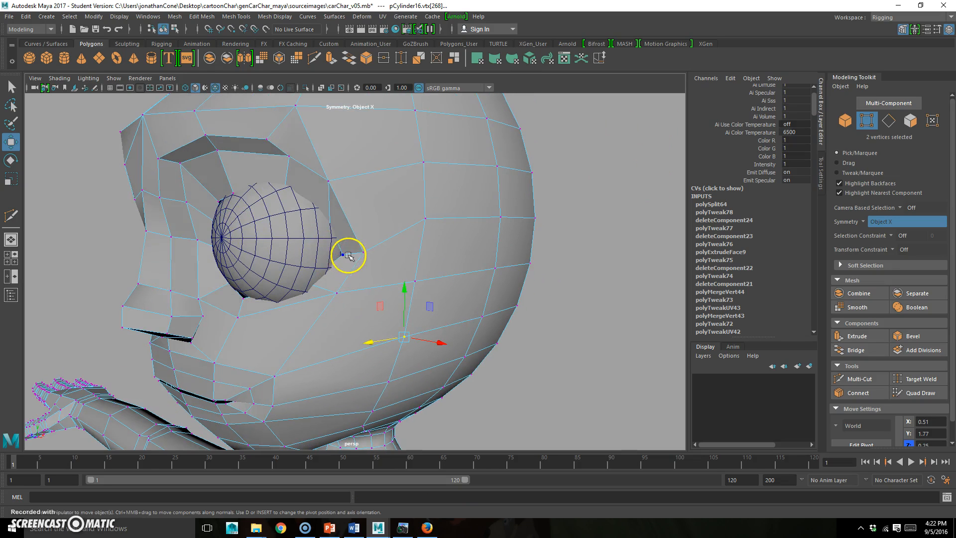
Fit the lower outer, inner and upper rim vertices of the eye opening around the eyeball.
left_click_drag(401, 277, 421, 283, "alt")
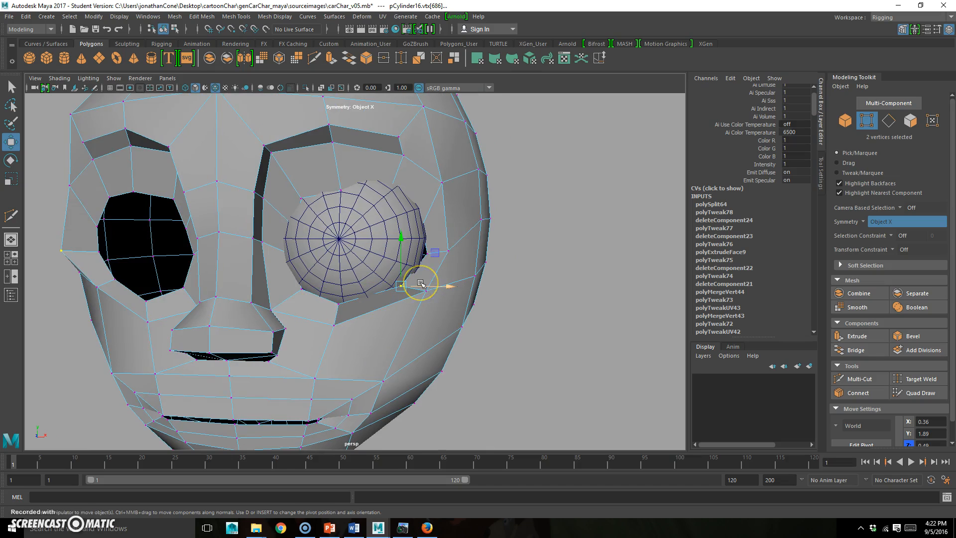
left_click_drag(311, 284, 331, 288, "alt")
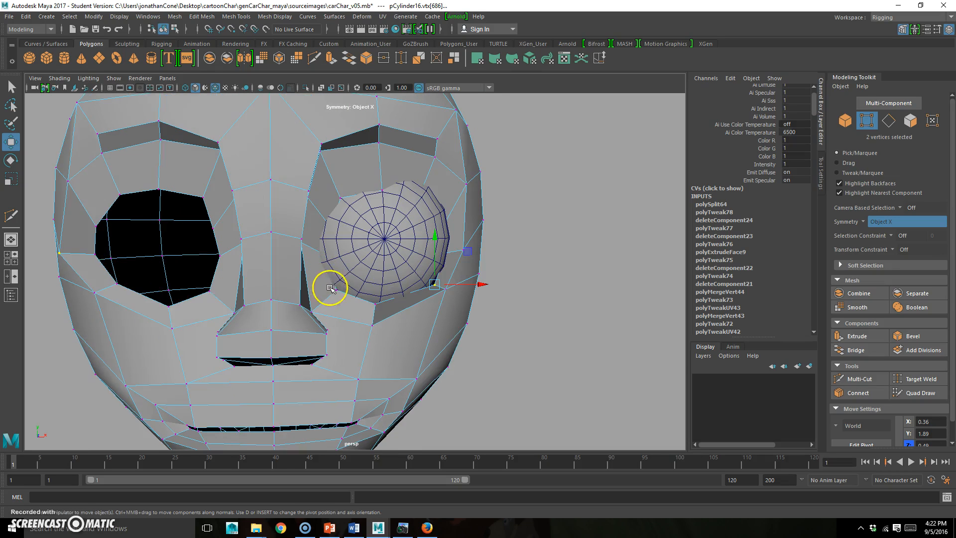
left_click_drag(455, 278, 405, 342, "alt")
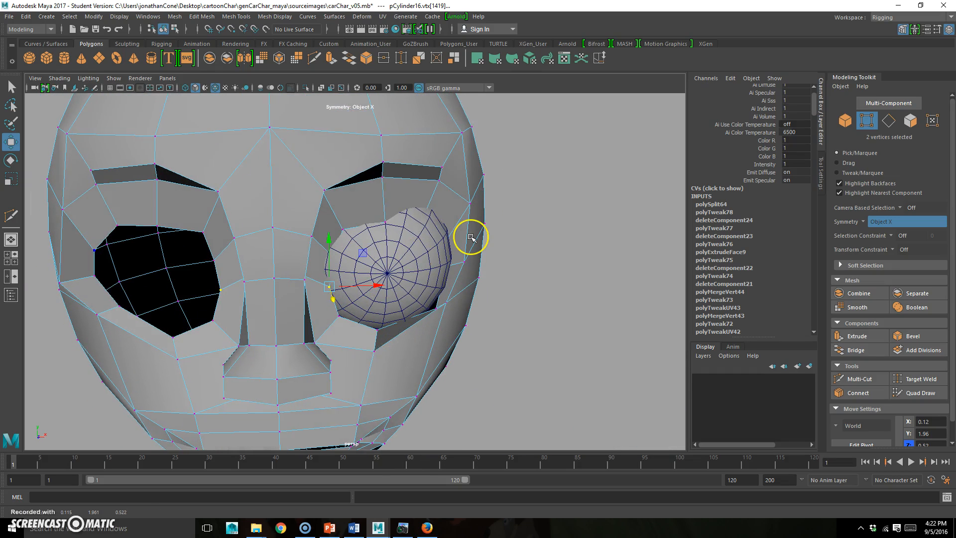
key("Up")
left_click_drag(343, 256, 379, 261, "alt")
left_click(408, 231)
left_click_drag(423, 223, 469, 258, "alt")
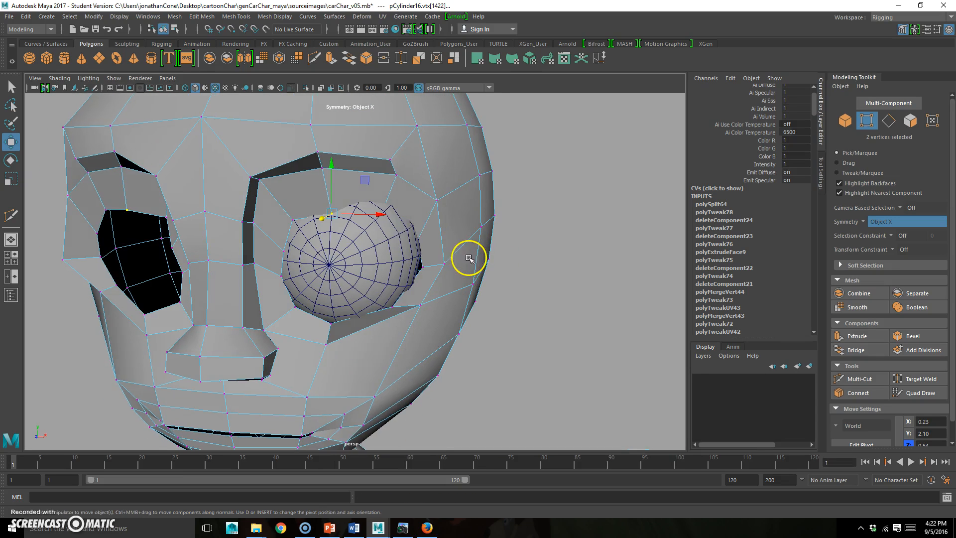
Shape the outer corner of the eye opening around the eyeball and adjust the neighbouring temple vertex to about X 0.47, Y 1.98.
left_click_drag(381, 211, 229, 222, "alt")
left_click(355, 227)
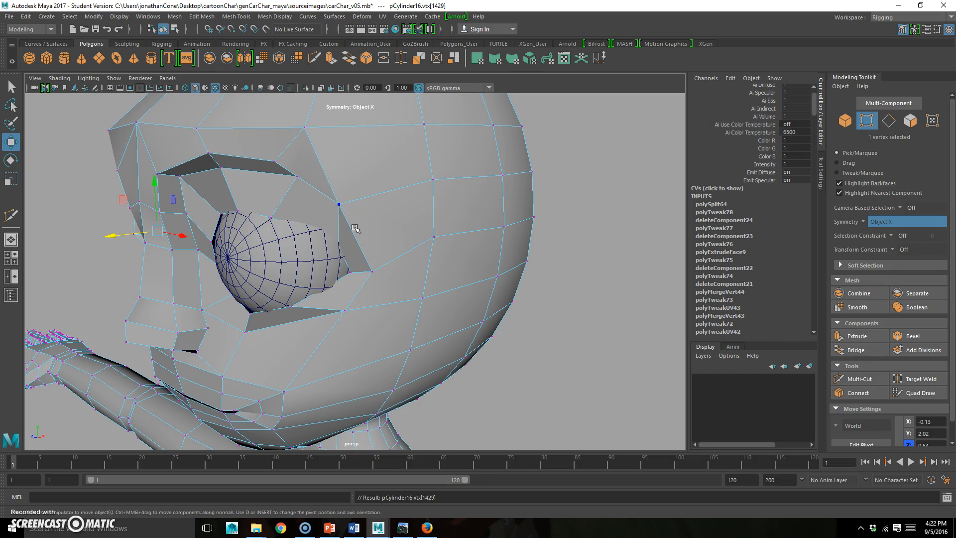
left_click(357, 279)
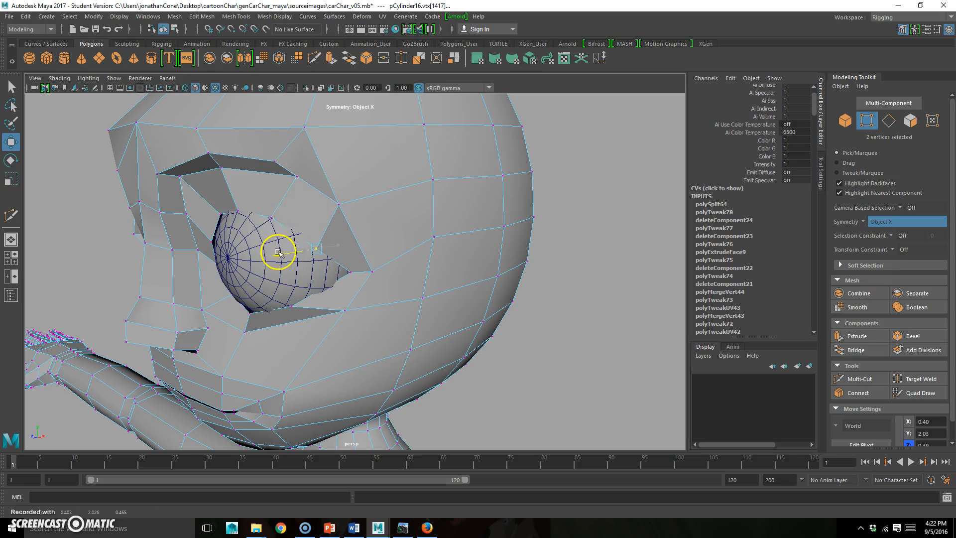
left_click_drag(280, 251, 364, 247, "alt")
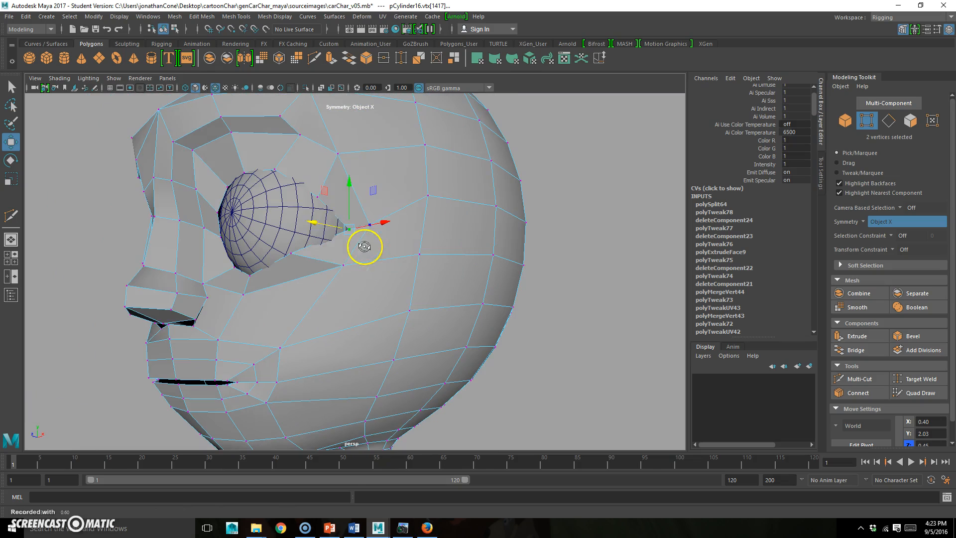
left_click_drag(296, 223, 351, 178, "alt")
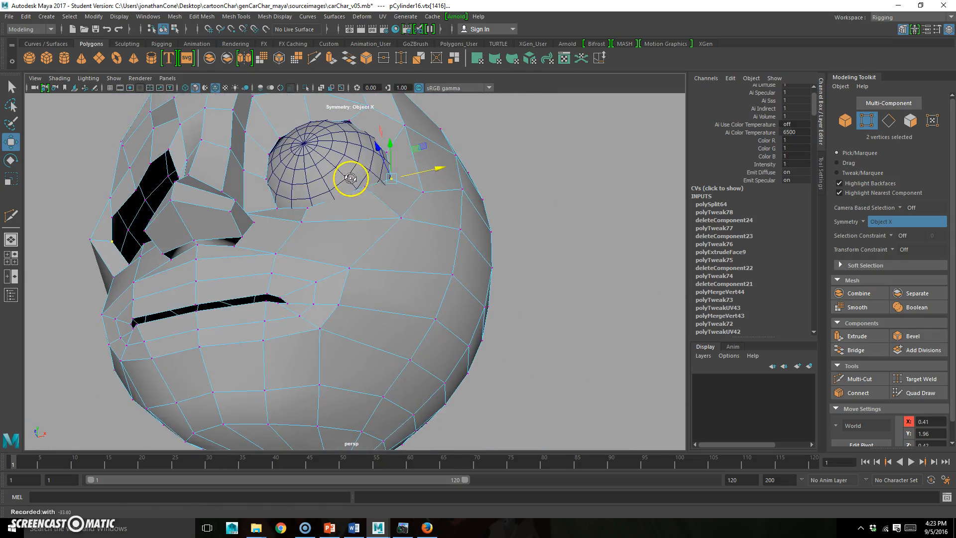
left_click_drag(402, 217, 352, 244, "alt")
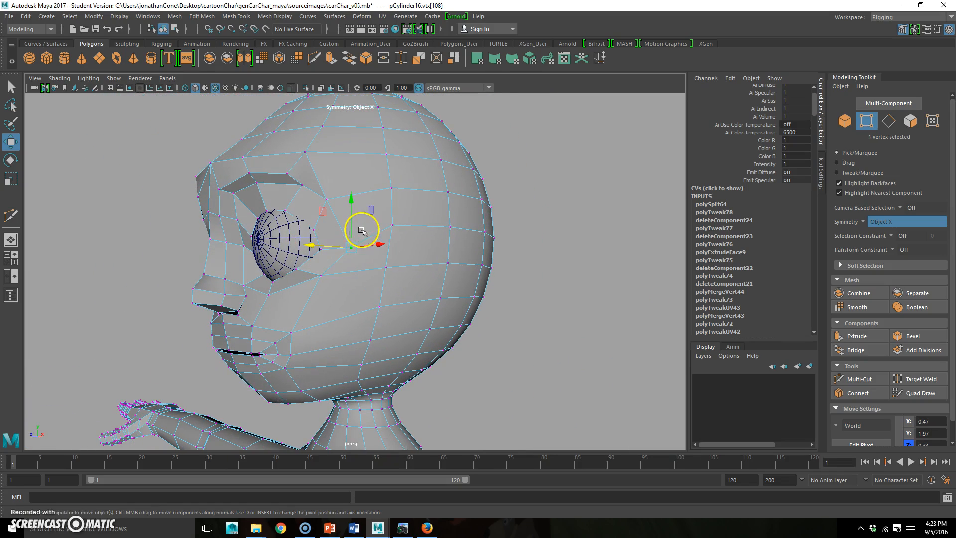
left_click_drag(372, 206, 383, 288, "alt")
scroll(337, 301, "up", 2)
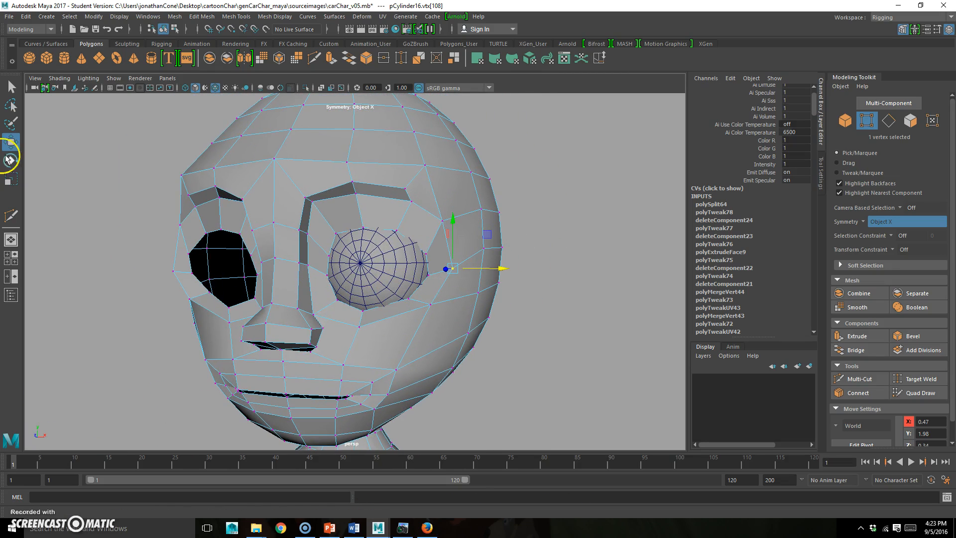
Insert an edge loop around the eye opening with the Multi-Cut tool.
left_click(12, 216)
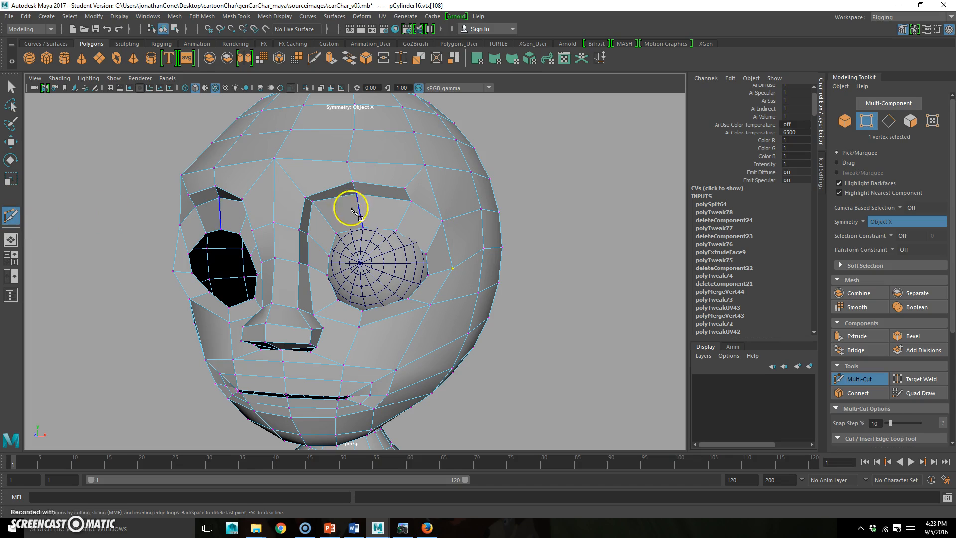
left_click(402, 221, "ctrl")
scroll(414, 233, "up", 3)
key("q")
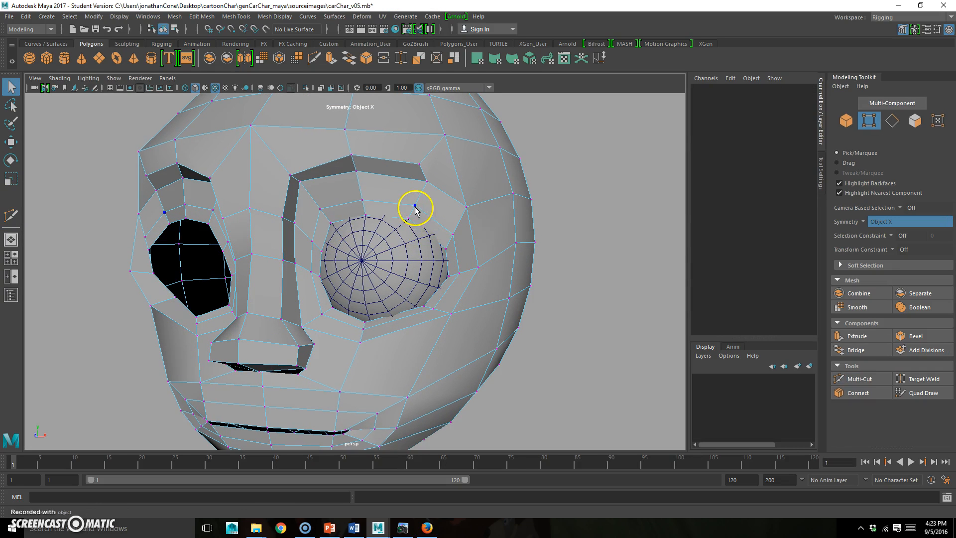
Move the new loop's vertices above the eye together, to about X 0.23, Y 2.14.
left_click(415, 206)
left_click(320, 208, "shift")
left_click_drag(320, 208, 192, 213, "alt")
key("w")
mouse_move(173, 185)
middle_mouse_down()
mouse_move(194, 185)
mouse_move(186, 182)
middle_mouse_up()
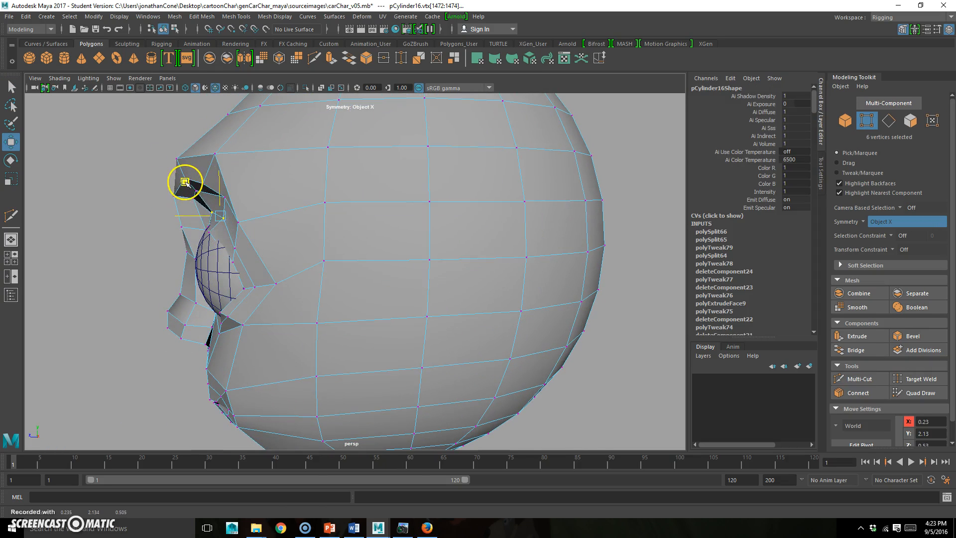
left_click(235, 248)
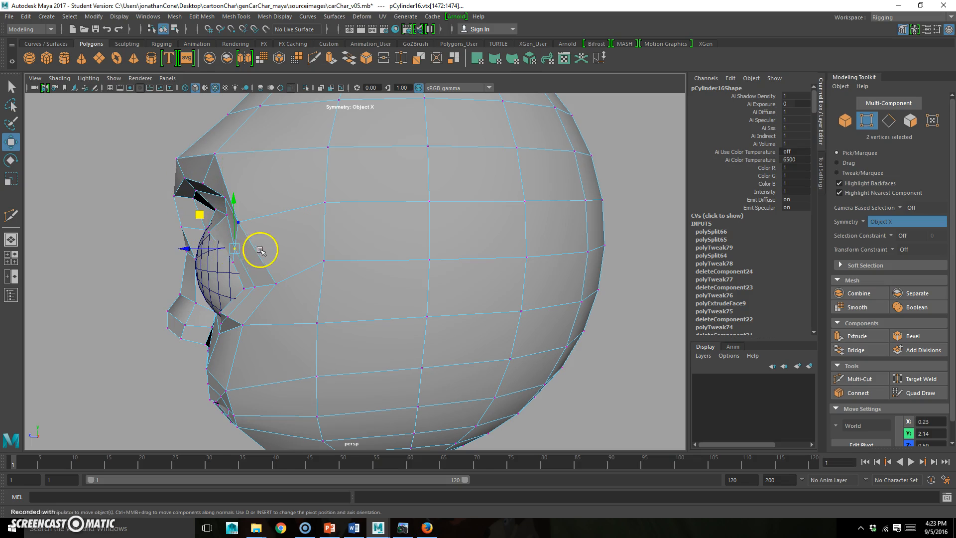
Adjust individual upper eyelid vertices to follow the eyeball, placing the inner one at about X 0.12, Y 2.12.
left_click_drag(190, 247, 399, 249, "alt")
left_click(321, 246)
left_click_drag(344, 211, 378, 235)
left_click(324, 207)
left_click_drag(401, 167, 399, 172)
left_click_drag(406, 242, 365, 253, "alt")
left_click_drag(259, 244, 264, 243)
left_click_drag(332, 266, 337, 311, "alt")
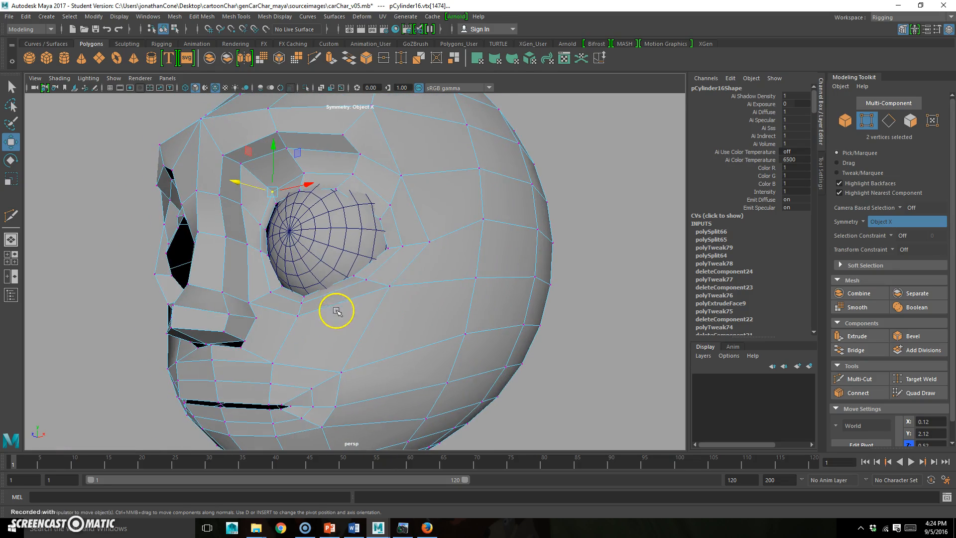
Reposition the vertices of the loop below the eye to shape the lower eyelid, to about X 0.31, Y 1.82.
left_click(299, 316, "shift")
left_click_drag(348, 252, 343, 260)
left_click_drag(352, 321, 286, 310, "alt")
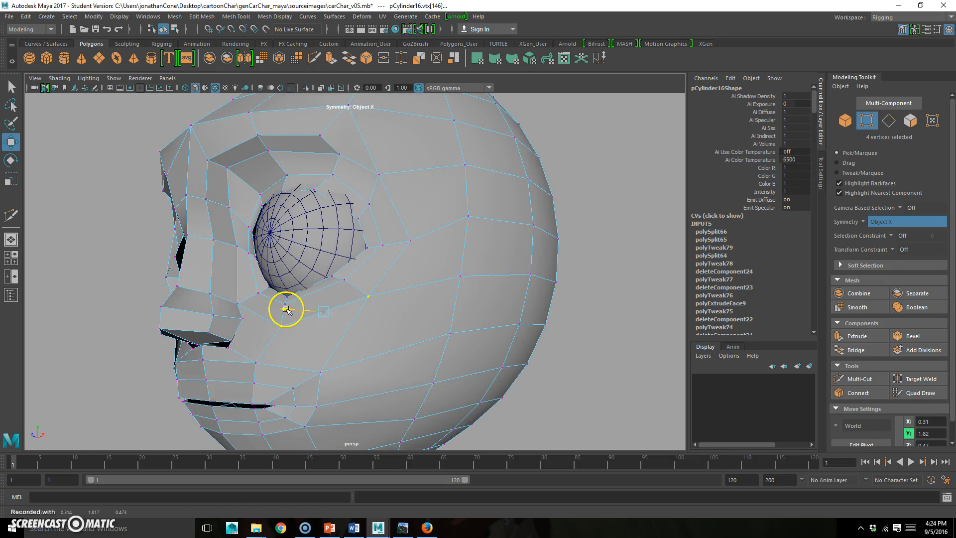
left_click_drag(272, 344, 300, 256)
left_click_drag(282, 289, 337, 290, "alt")
Select the border edge loop of the eye opening and extrude it with a Local Translate Z of -0.017.
key("F10")
left_click(338, 206)
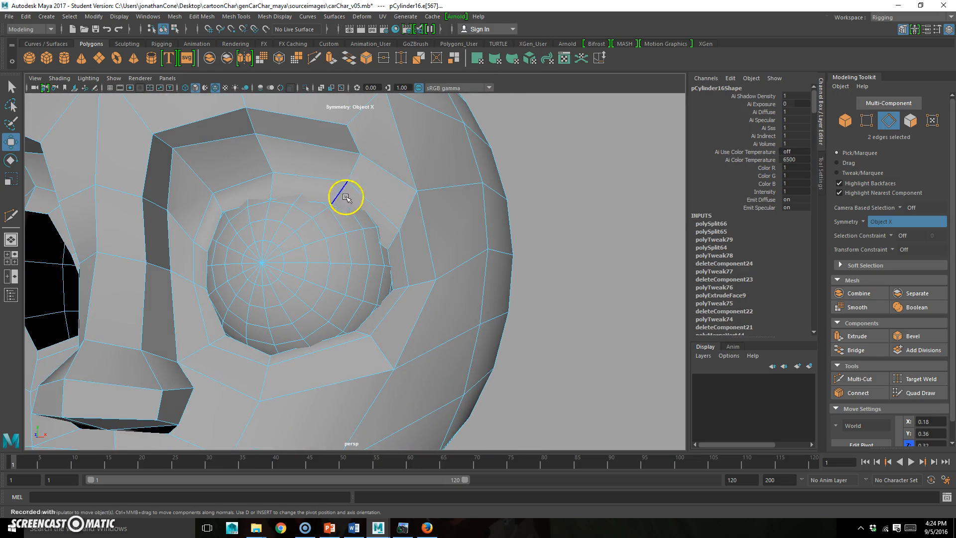
left_click(530, 260)
left_click(567, 257)
left_click(433, 236)
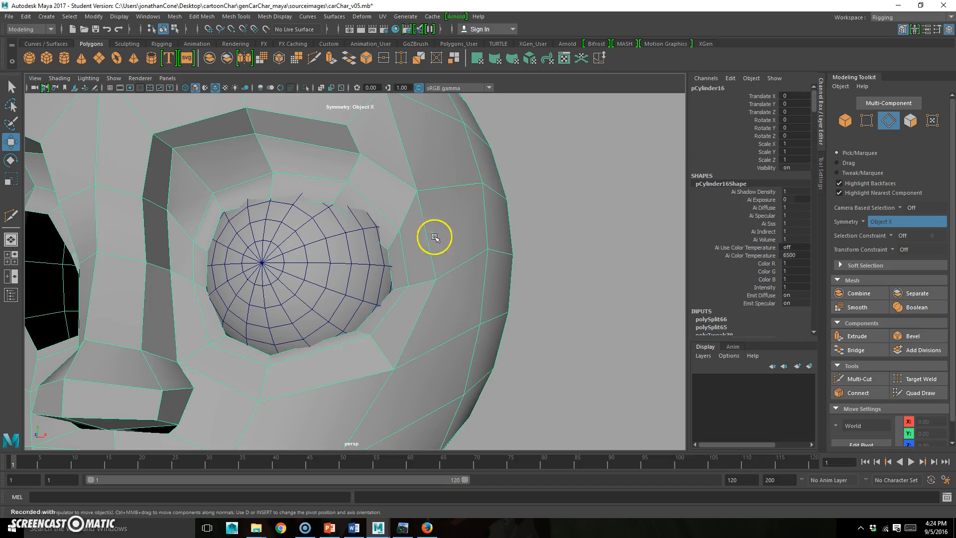
key("F9")
key("F10")
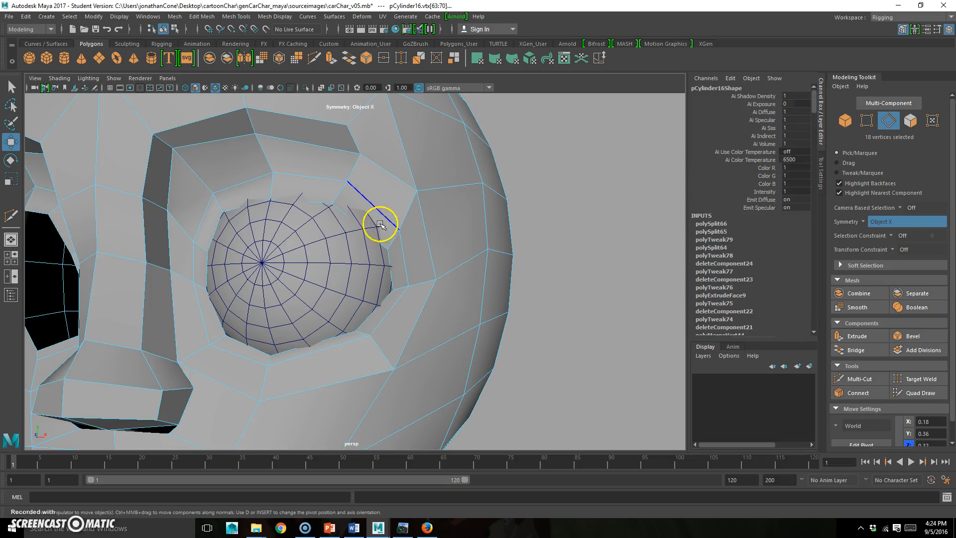
double_click(342, 207)
left_click_drag(429, 232, 395, 245, "alt")
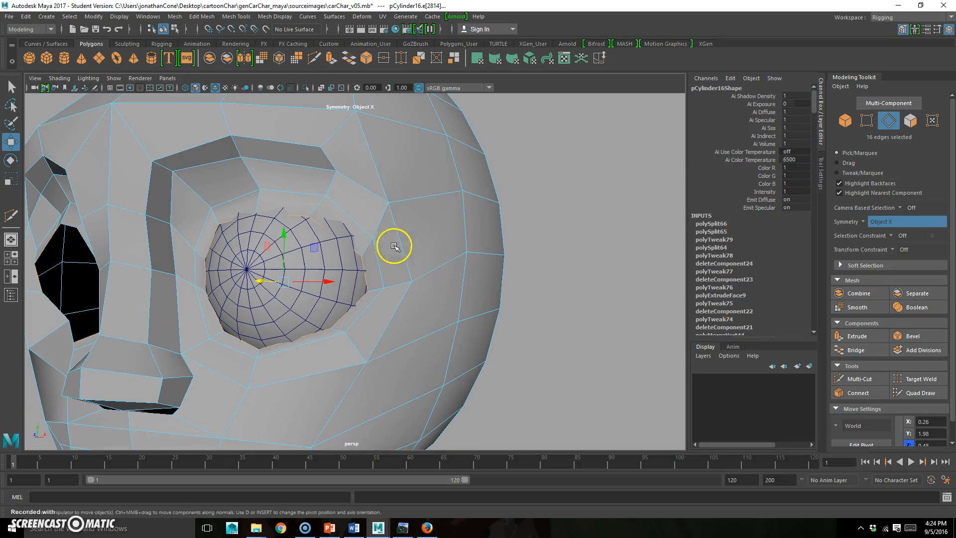
left_click(329, 62)
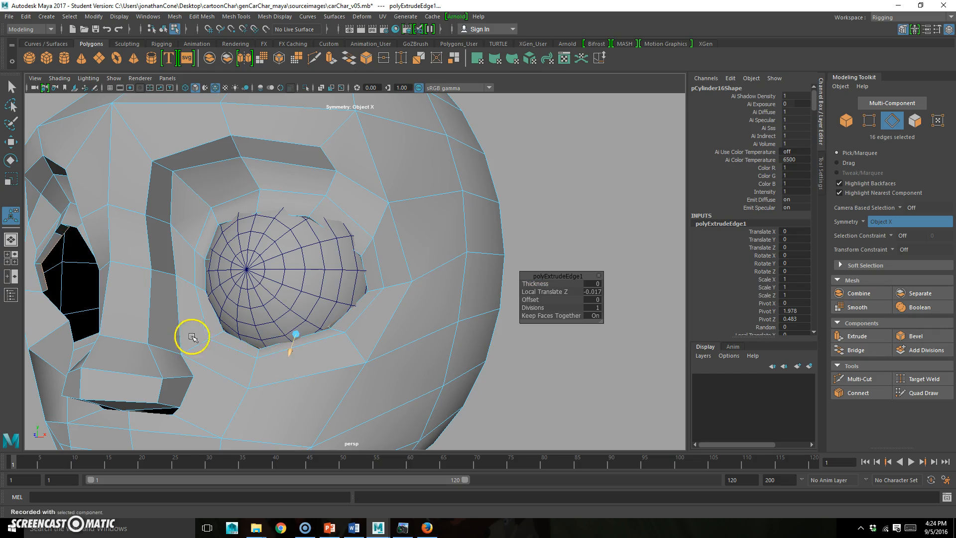
Extrude the eye opening's border edges a second time, with a Local Translate Z of -0.059, to deepen the lid behind the rim.
right_click_drag(193, 337, 292, 316, "alt")
middle_click_drag(292, 316, 359, 252, "alt")
right_click_drag(165, 346, 348, 333, "alt")
left_click_drag(186, 351, 353, 331, "alt")
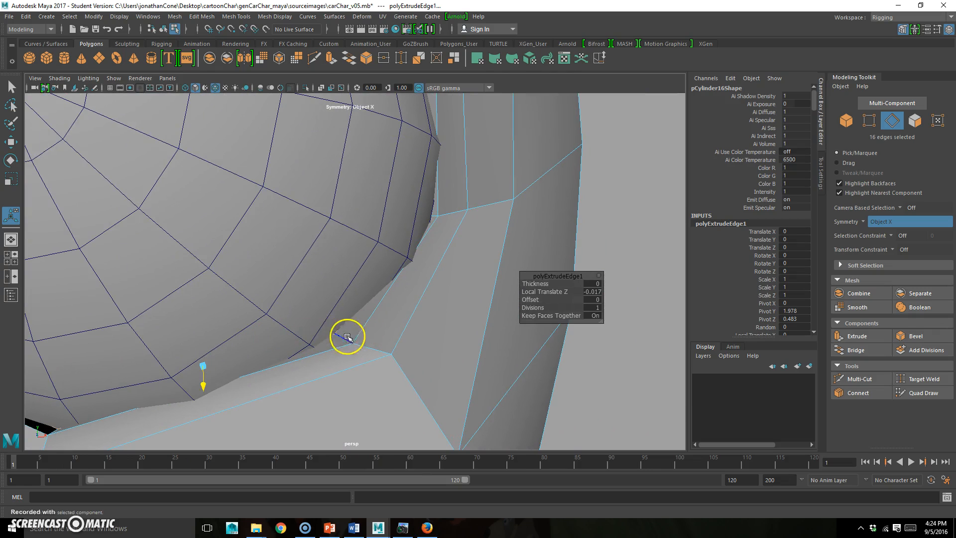
right_click_drag(331, 347, 278, 333, "alt")
middle_click_drag(277, 333, 299, 314, "alt")
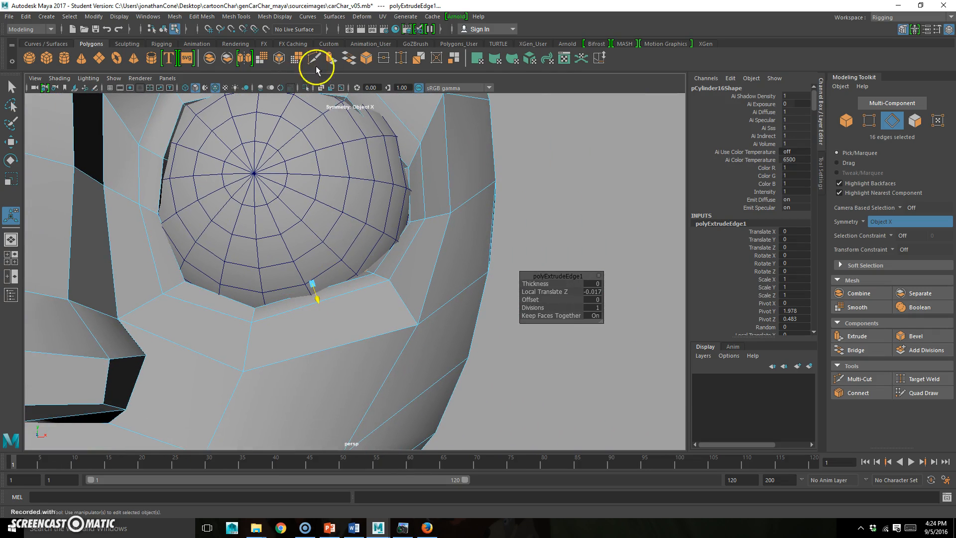
left_click_drag(373, 330, 186, 345, "alt")
right_click_drag(279, 322, 428, 259, "alt")
middle_click_drag(408, 244, 337, 357, "alt")
left_click_drag(326, 349, 389, 339, "alt")
right_click_drag(389, 341, 313, 321, "alt")
middle_click_drag(313, 322, 322, 313, "alt")
mouse_move(323, 313)
right_mouse_down("alt")
mouse_move(373, 316)
mouse_move(331, 322)
right_mouse_up("alt")
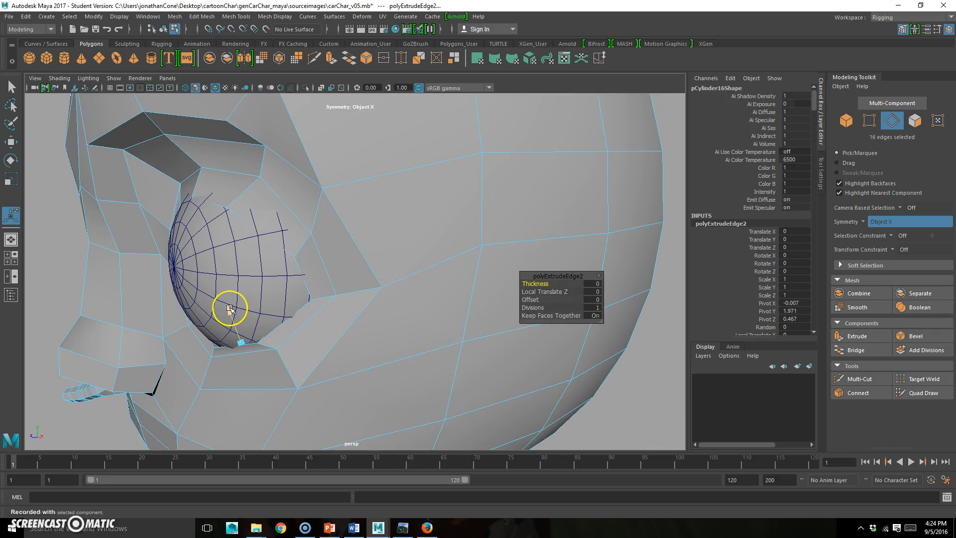
left_click_drag(366, 344, 198, 333, "alt")
right_click_drag(214, 333, 324, 324, "alt")
left_click_drag(324, 325, 258, 303, "alt")
right_click_drag(258, 304, 369, 318, "alt")
left_click_drag(369, 318, 372, 303, "alt")
middle_click_drag(371, 303, 295, 311, "alt")
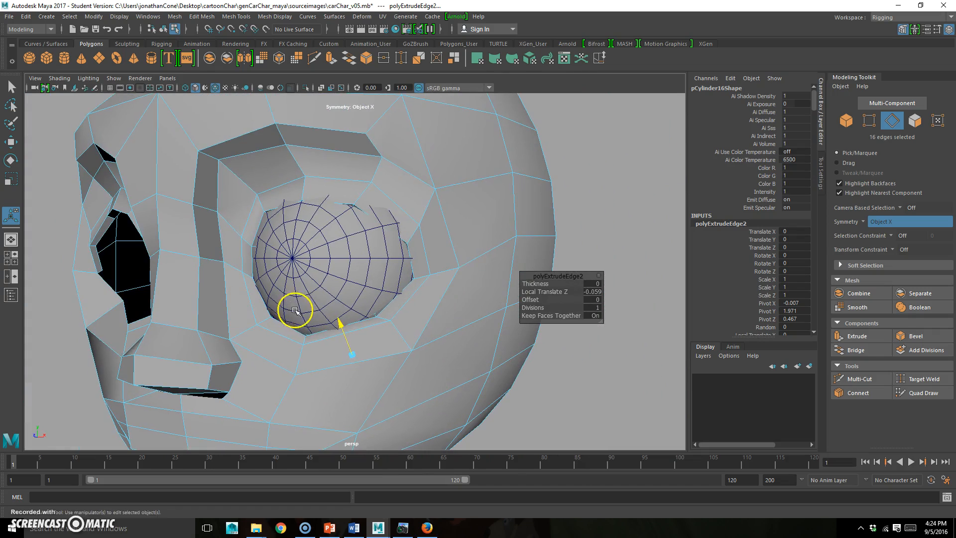
Finish the extrusion, return the head to its unsmoothed display and reselect the border edge loop of the eye opening.
key("q")
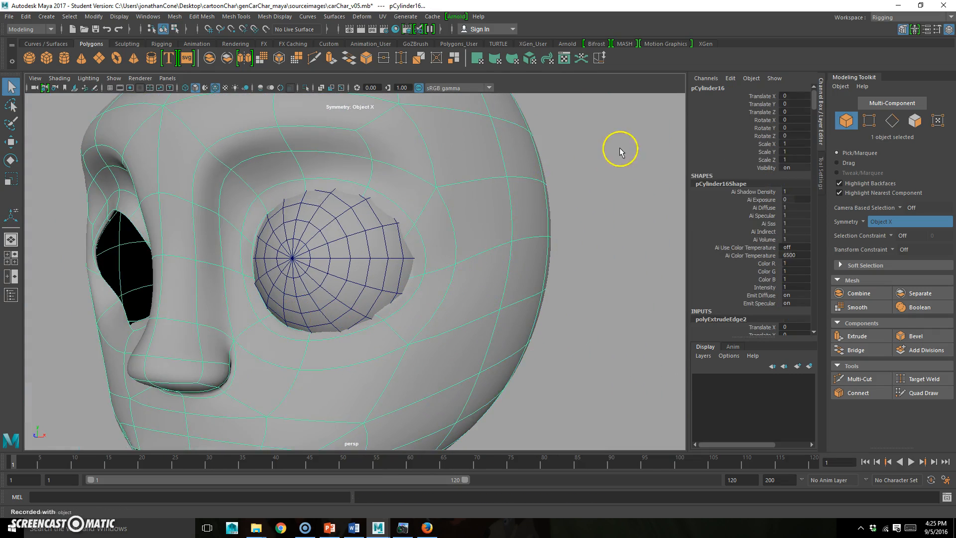
left_click(619, 150)
left_click_drag(467, 322, 398, 188, "alt")
left_click(434, 174)
right_click_drag(430, 179, 382, 231, "alt")
key("1")
left_click_drag(388, 209, 360, 209, "alt")
right_click_drag(316, 145, 318, 120)
left_click(319, 183)
left_click_drag(372, 263, 396, 274, "alt")
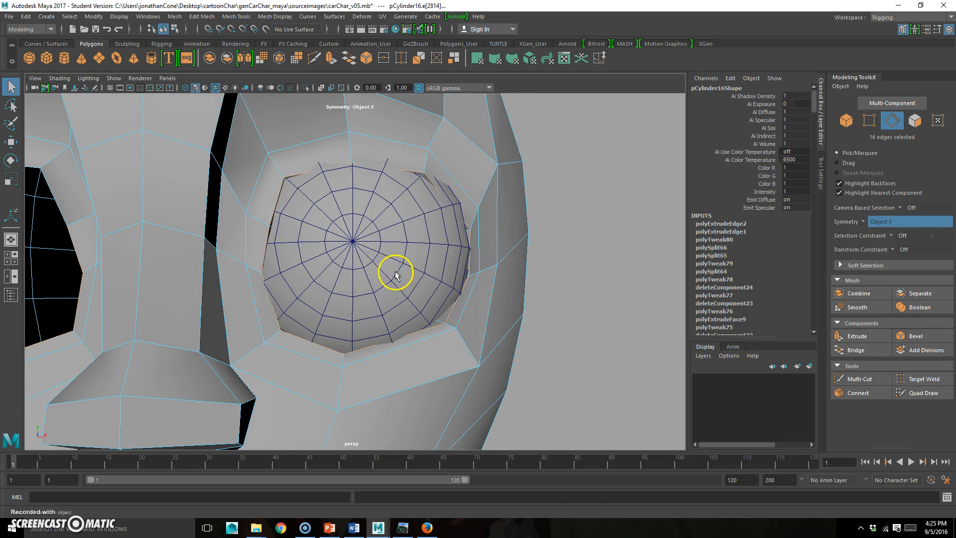
Enable soft selection for the eye opening's border loop and limit its falloff to the mesh immediately around the eye.
key("b")
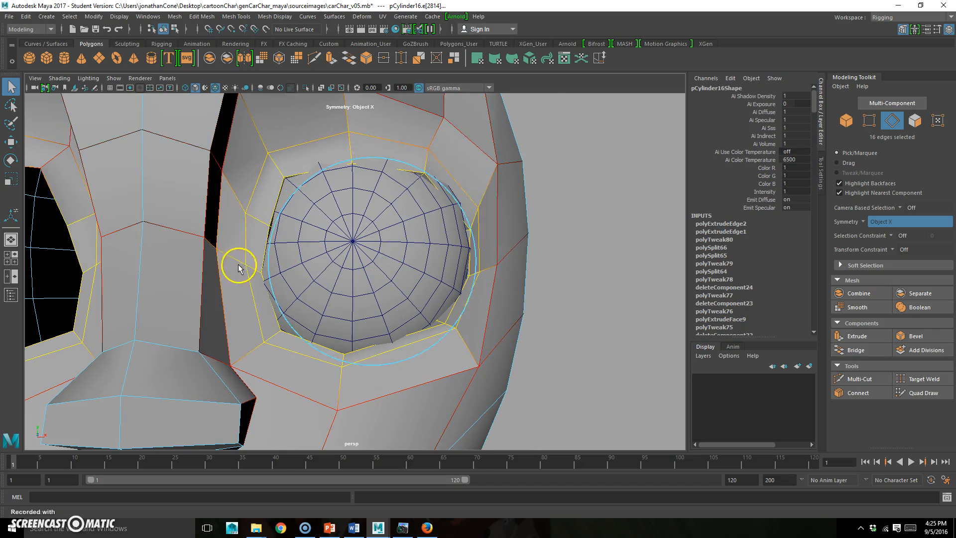
left_click_drag(174, 275, 368, 301)
key("w")
mouse_move(297, 290)
left_mouse_down("alt")
mouse_move(262, 279)
mouse_move(309, 277)
left_mouse_up("alt")
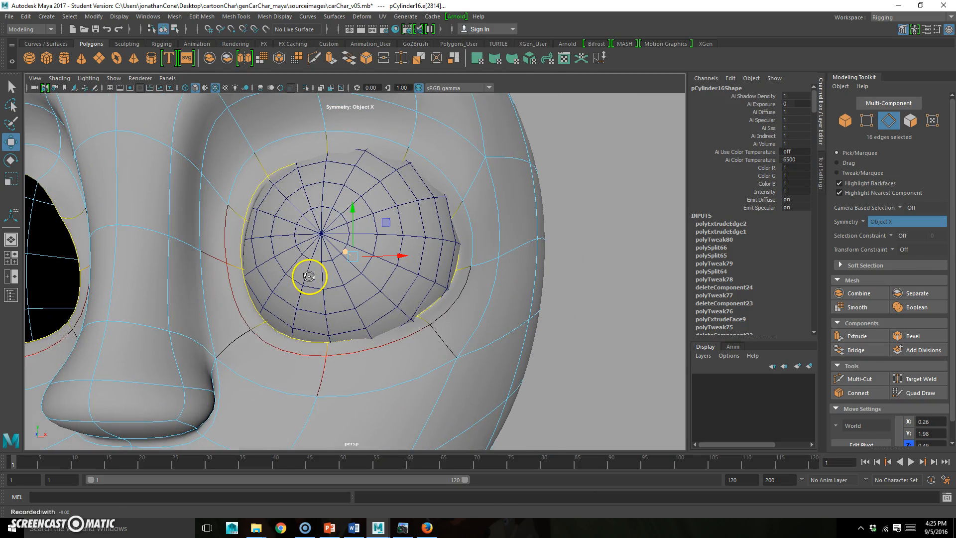
Select border edges along the upper eyelid and shift them with soft selection to fit the lid around the eyeball.
left_click_drag(207, 371, 293, 132, "ctrl")
left_click_drag(434, 284, 380, 167, "alt")
left_click(375, 171)
left_click(325, 163, "shift")
left_click_drag(344, 207, 330, 206, "alt")
middle_click_drag(273, 154, 268, 152)
left_click_drag(308, 171, 364, 229, "alt")
left_click(433, 195)
left_click_drag(300, 231, 298, 229)
Select the rim edges of the lower eyelid and position them against the eyeball at about X 0.25, Y 1.87.
left_click_drag(269, 308, 323, 297, "alt")
left_click(376, 334)
left_click(283, 340, "shift")
left_click_drag(320, 337, 402, 372, "alt")
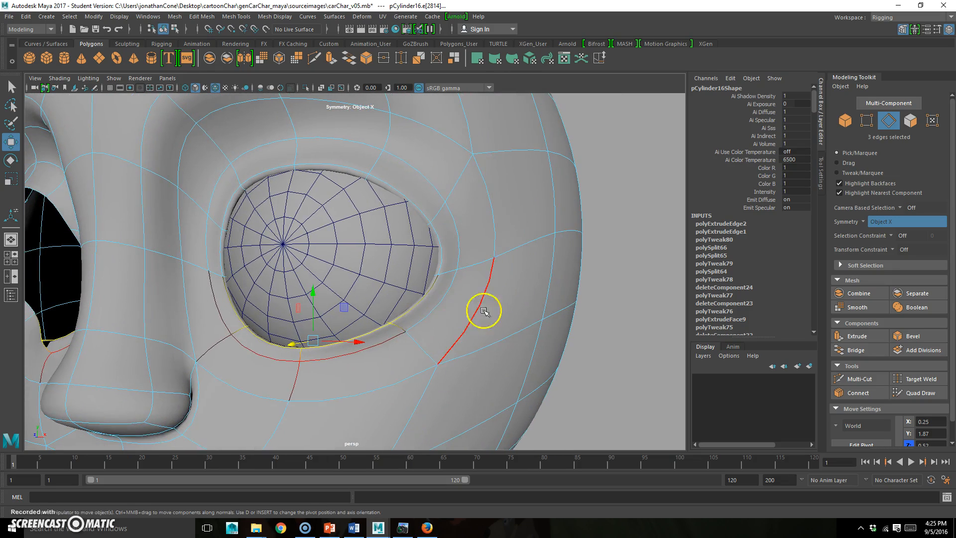
Leave edge editing for object mode, display the head unsmoothed and select the whole head mesh.
scroll(473, 316, "down", 5)
right_click_drag(456, 281, 577, 245)
left_click_drag(493, 288, 382, 302, "alt")
key("1")
left_click(534, 289)
scroll(385, 297, "up", 2)
left_click(337, 351)
left_click_drag(336, 350, 344, 328, "alt")
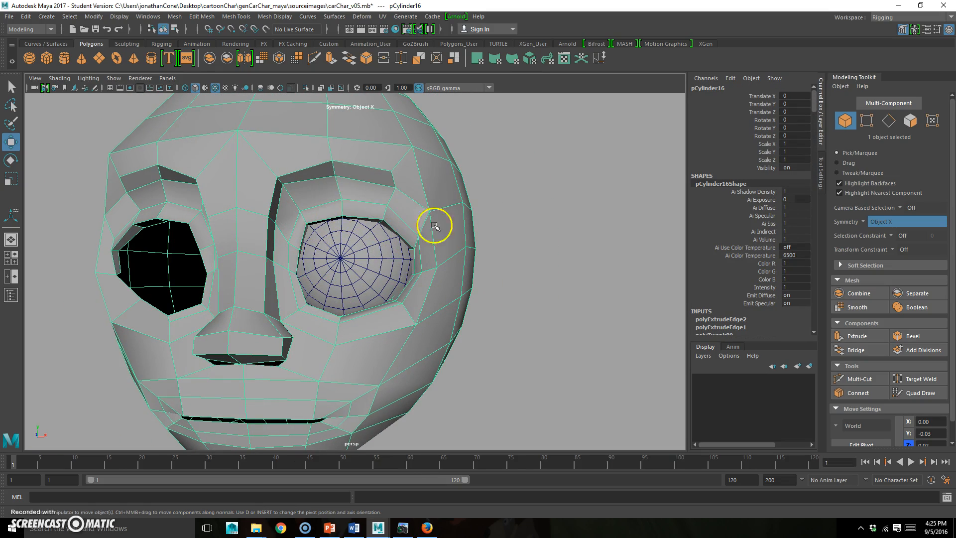
In face mode, select a vertical strip of three faces on the side of the head, mirrored, for the ears.
left_click_drag(430, 255, 336, 203, "alt")
right_click_drag(335, 204, 357, 216)
left_click_drag(357, 216, 357, 221, "alt")
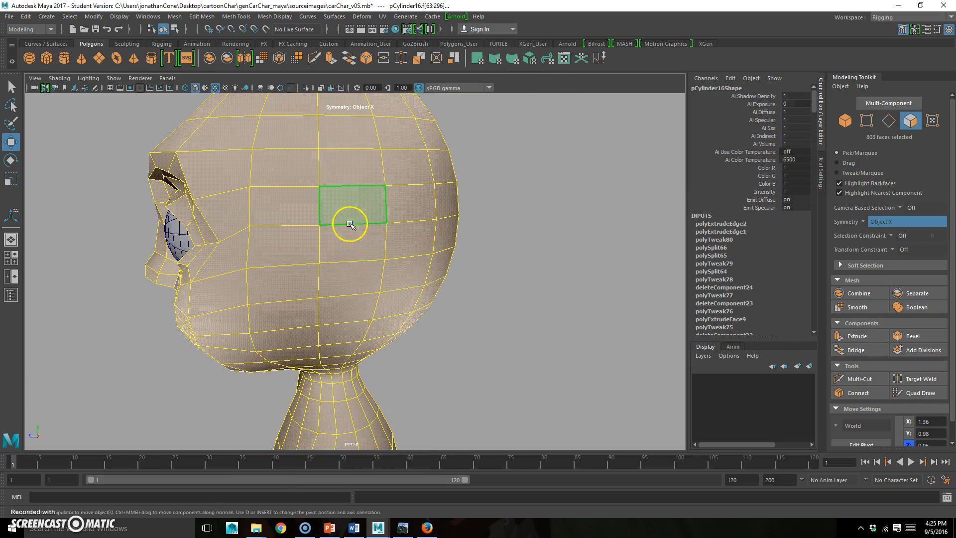
left_click(350, 222)
left_click_drag(333, 282, 358, 271, "alt")
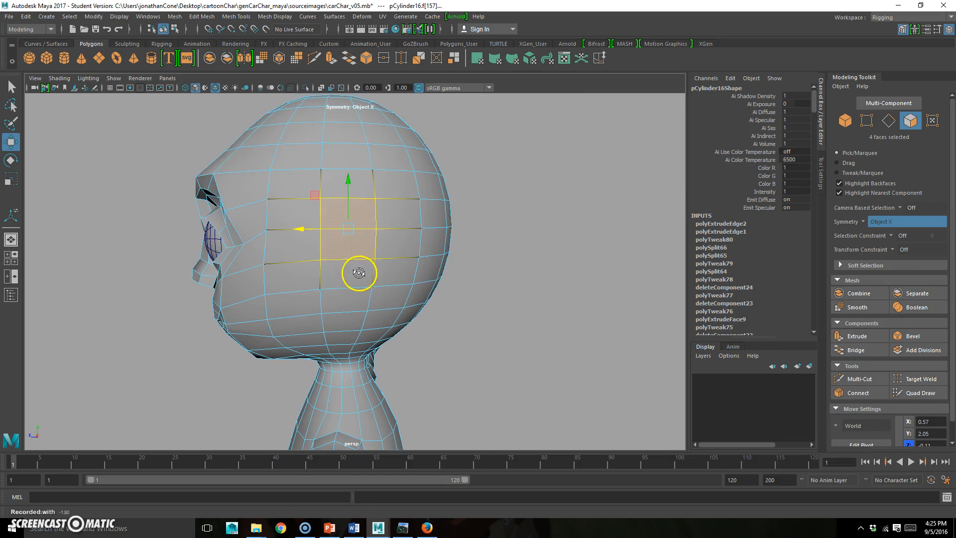
left_click_drag(327, 315, 298, 239, "alt")
left_click_drag(326, 296, 381, 281, "alt")
left_click_drag(288, 236, 346, 248, "alt")
left_click_drag(434, 240, 388, 292, "alt")
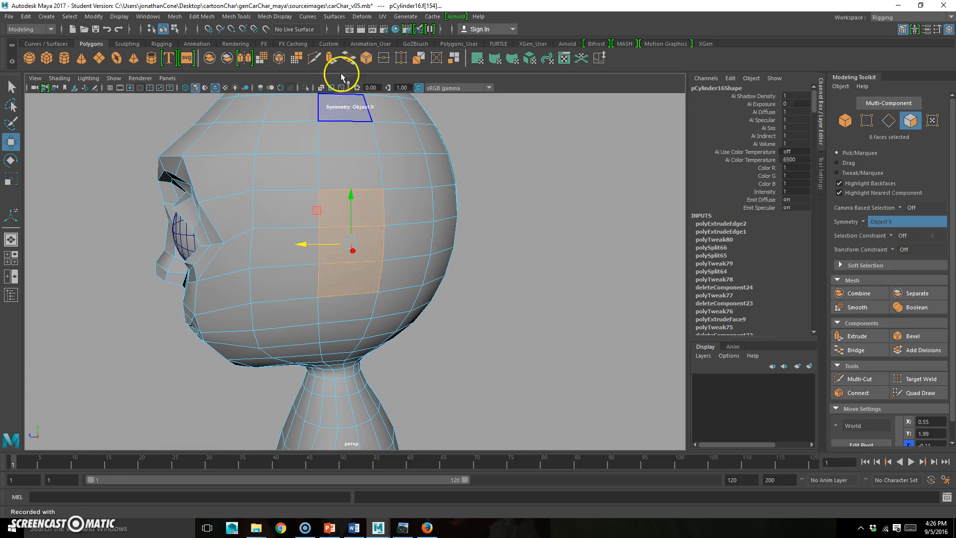
key("ctrl+e")
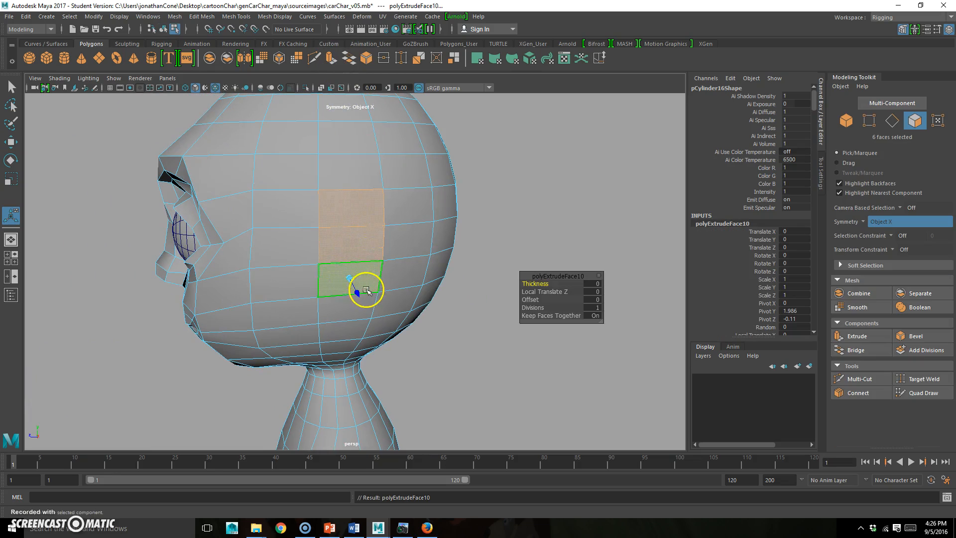
key("r")
left_click_drag(351, 244, 329, 257, "alt")
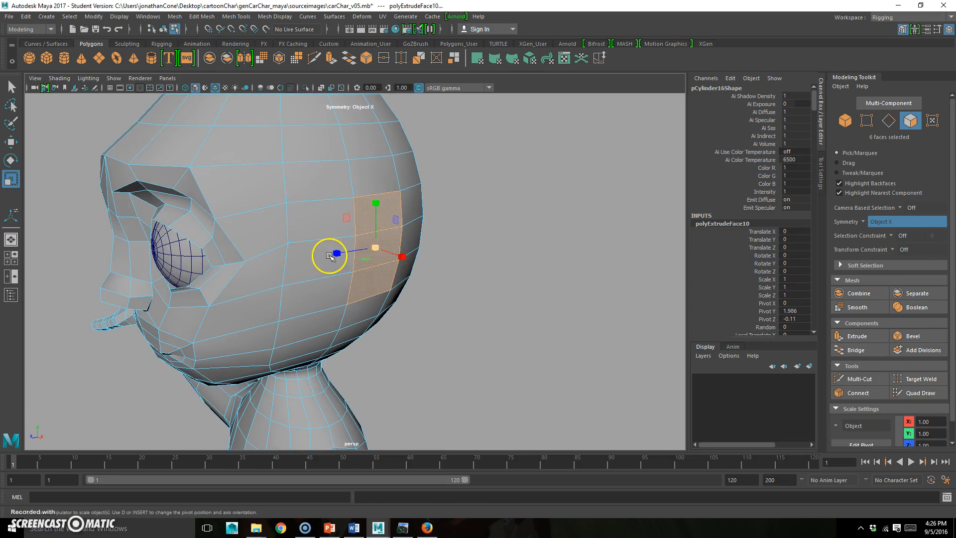
left_click(878, 215)
left_click_drag(335, 243, 286, 233)
left_click_drag(269, 280, 457, 268, "alt")
key("ctrl+z")
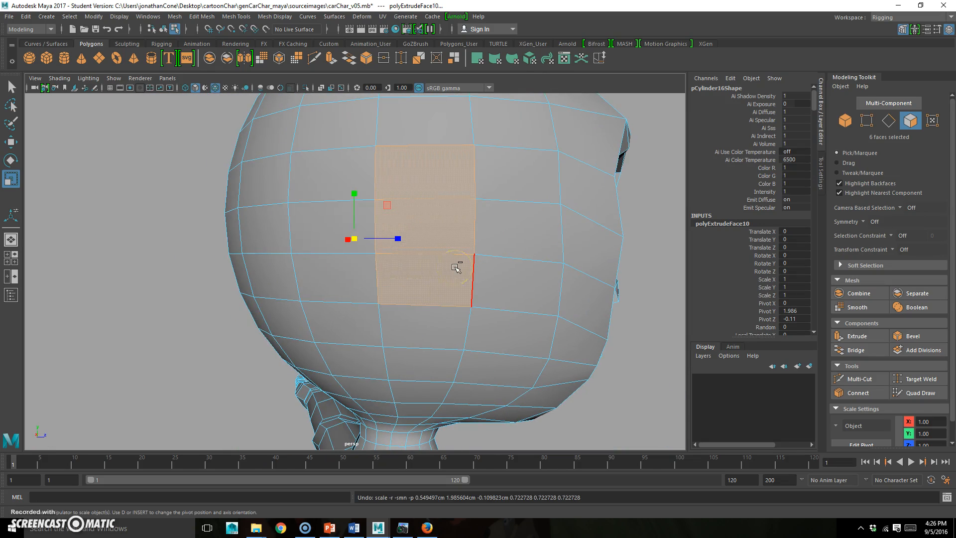
left_click_drag(549, 308, 385, 239, "alt")
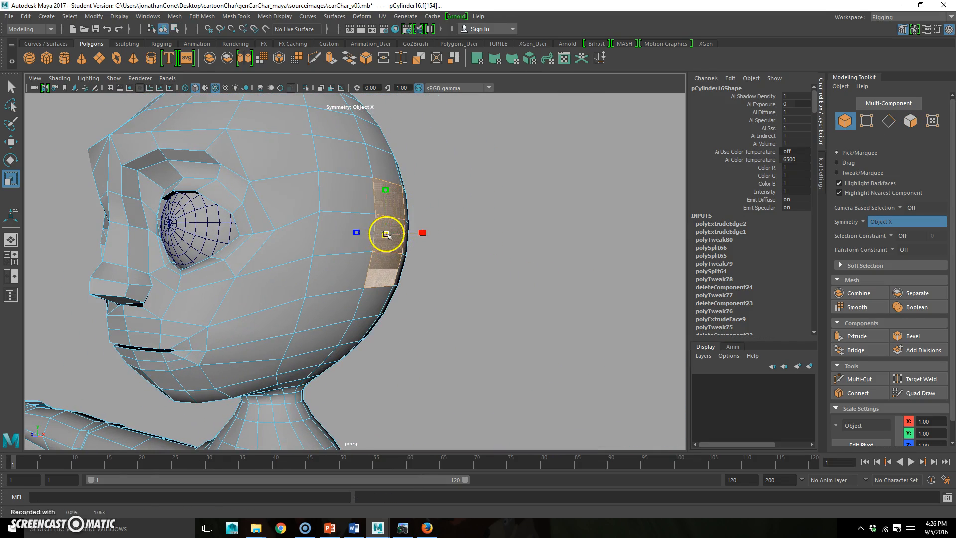
Extrude the six ear faces with a Local Translate Z of 0.0212 and inset them to form the ear bases.
left_click_drag(320, 263, 354, 259, "alt")
left_click(331, 58)
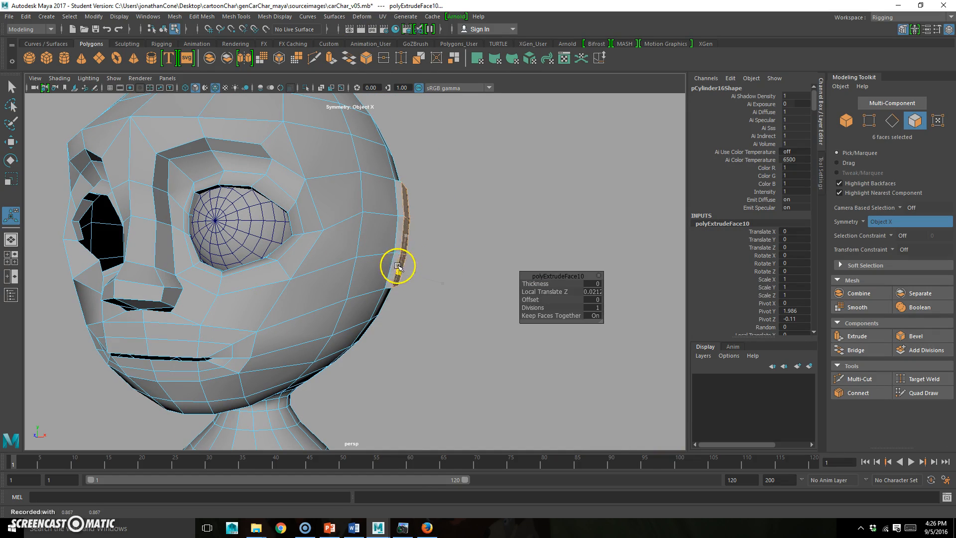
left_click_drag(422, 279, 380, 256, "alt")
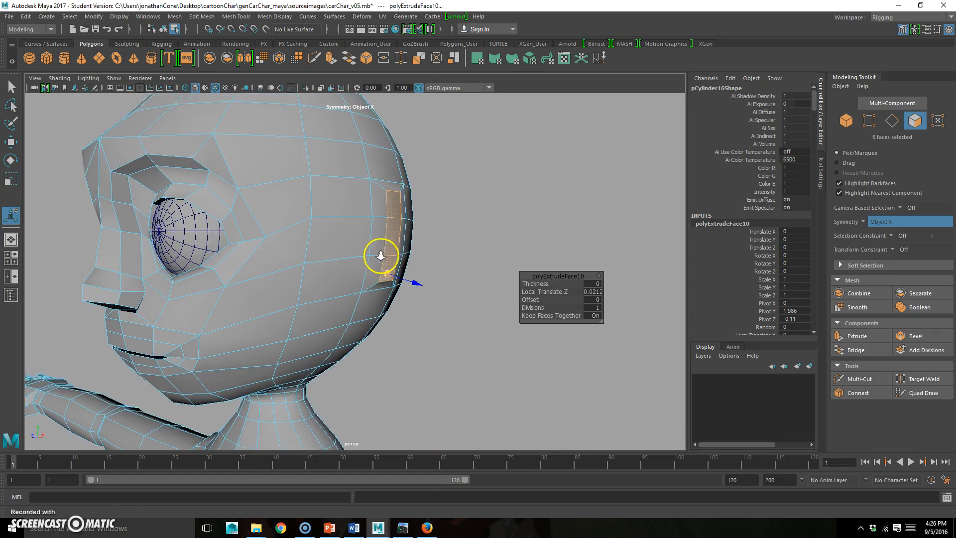
right_click_drag(380, 256, 448, 267, "alt")
left_click_drag(449, 267, 379, 236, "alt")
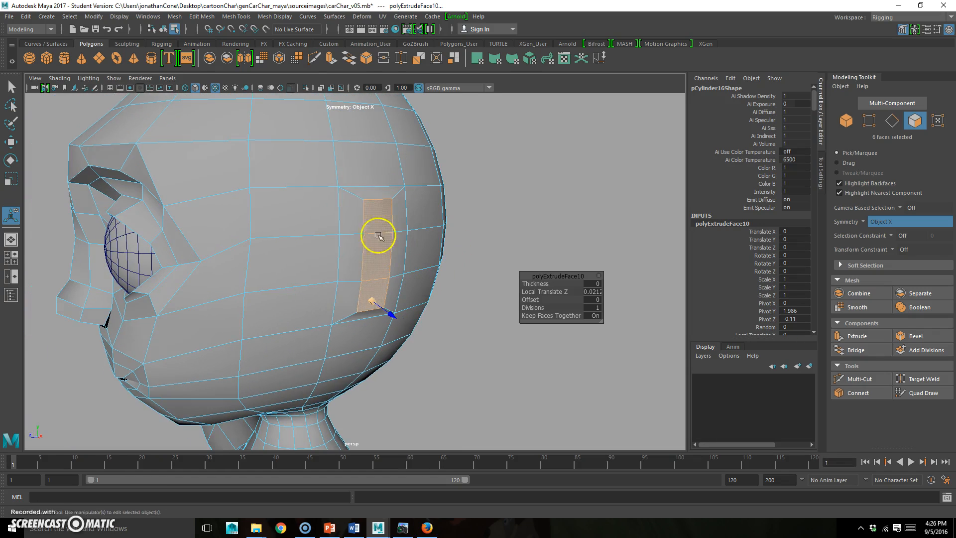
Extrude the ear faces a second time and pull them away from the head into a long block.
left_click(321, 59)
left_click(331, 60)
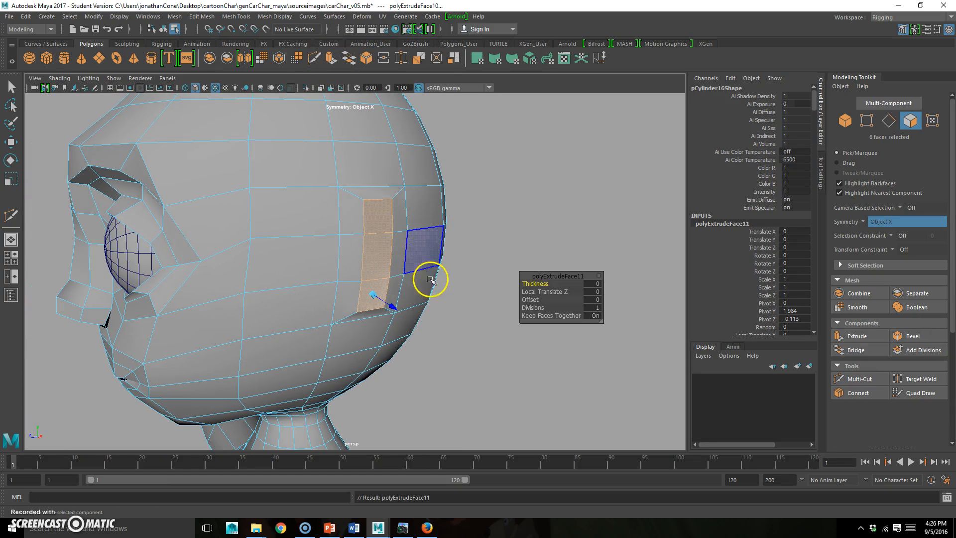
left_click_drag(437, 331, 318, 299, "alt")
left_click(399, 339)
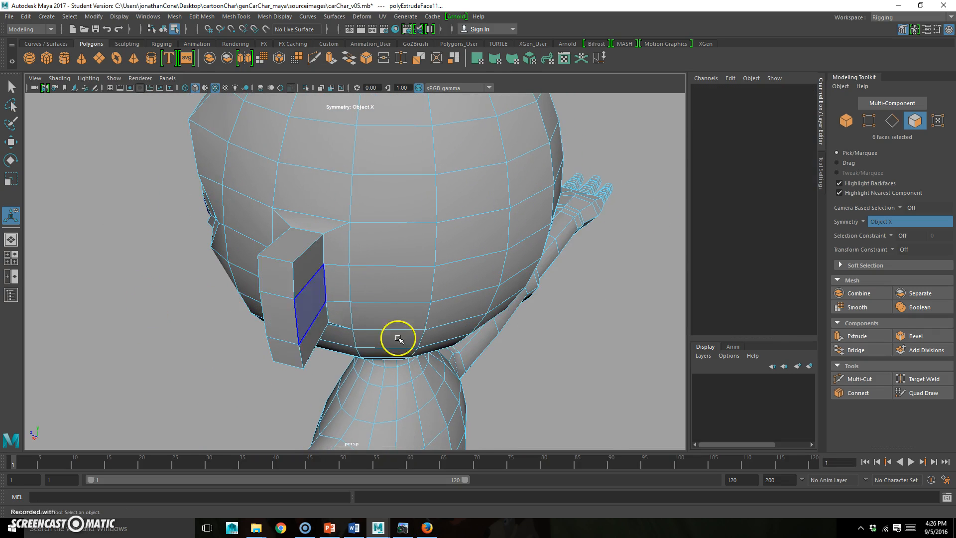
Move the outer ear faces to about X 0.63, Y 1.97 and rotate them to angle the ears backward.
left_click(279, 274)
left_click_drag(325, 354, 318, 319, "alt")
key("w")
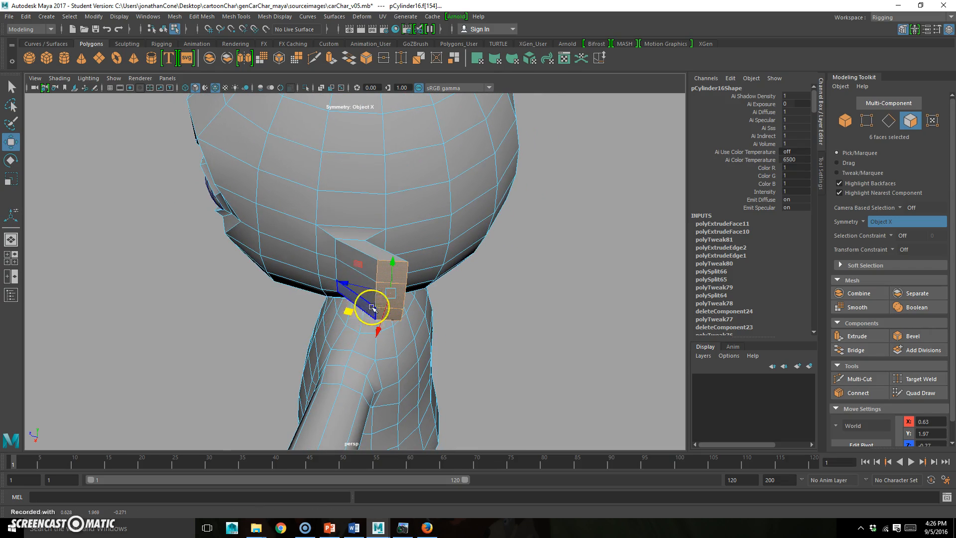
key("e")
left_click_drag(320, 325, 193, 281, "alt")
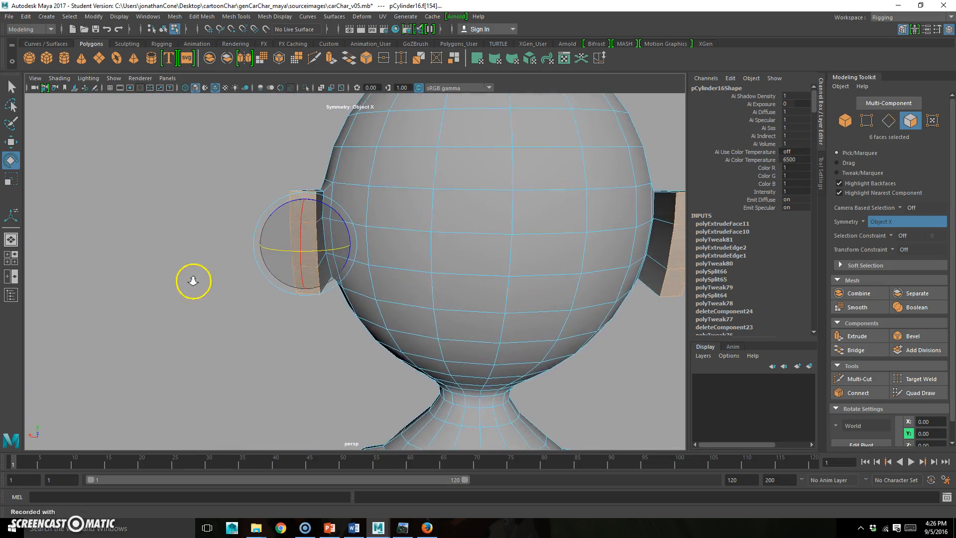
right_click_drag(194, 280, 284, 271, "alt")
mouse_move(283, 271)
left_mouse_down("alt")
mouse_move(277, 282)
mouse_move(264, 264)
mouse_move(255, 271)
mouse_move(277, 284)
mouse_move(344, 234)
mouse_move(324, 284)
mouse_move(432, 273)
mouse_move(375, 282)
mouse_move(310, 269)
mouse_move(336, 278)
mouse_move(274, 274)
left_mouse_up("alt")
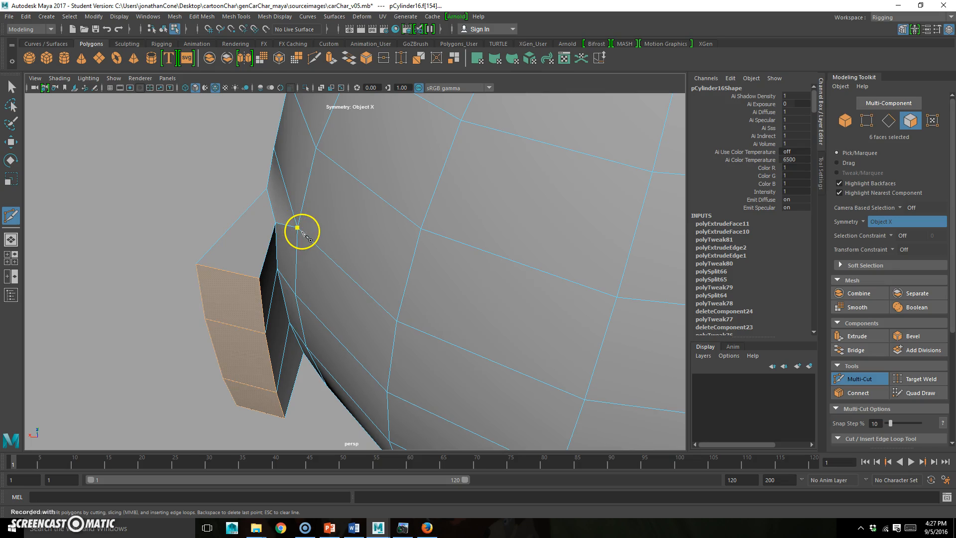
Use Target Weld to merge the vertices along the ear's rear seam onto the neighbouring head vertices.
left_click(401, 58)
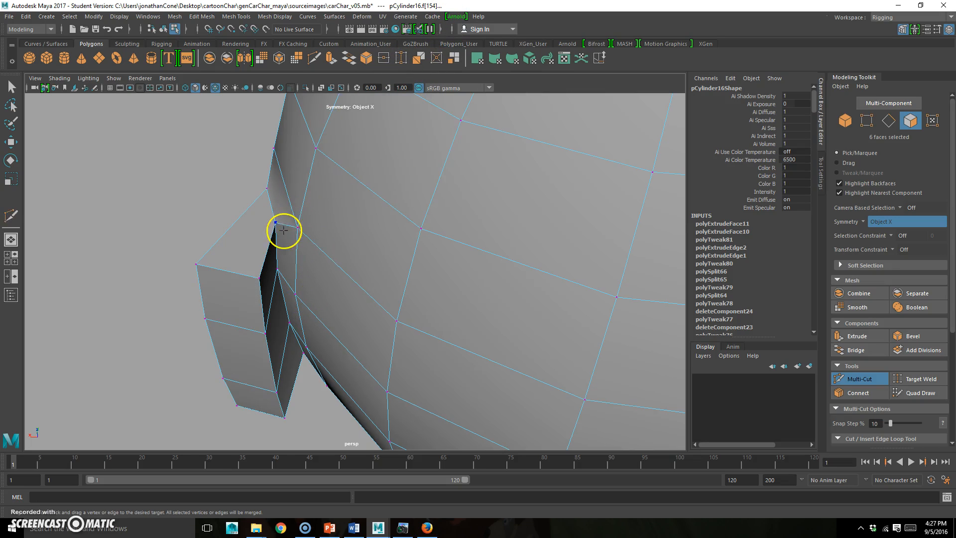
left_click_drag(288, 293, 275, 233, "alt")
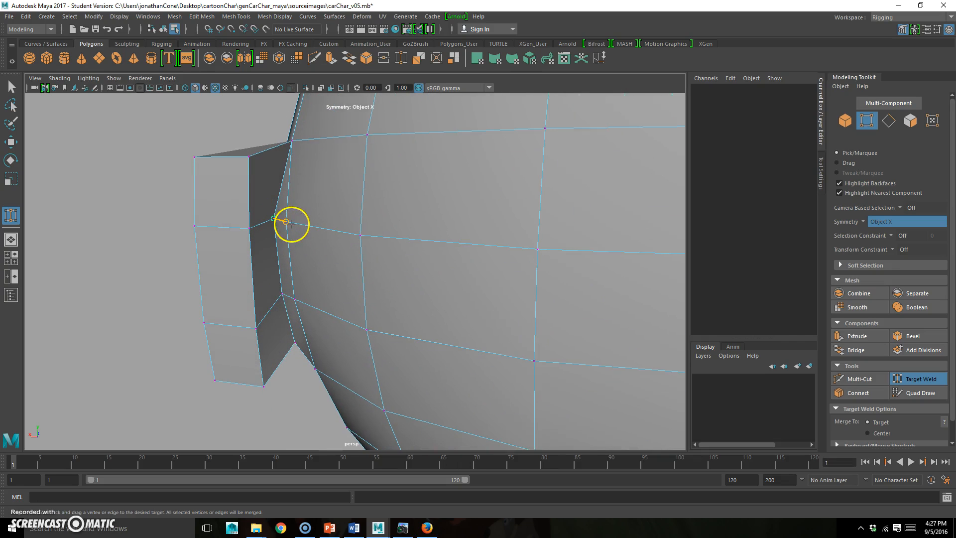
left_click_drag(302, 282, 467, 262, "alt")
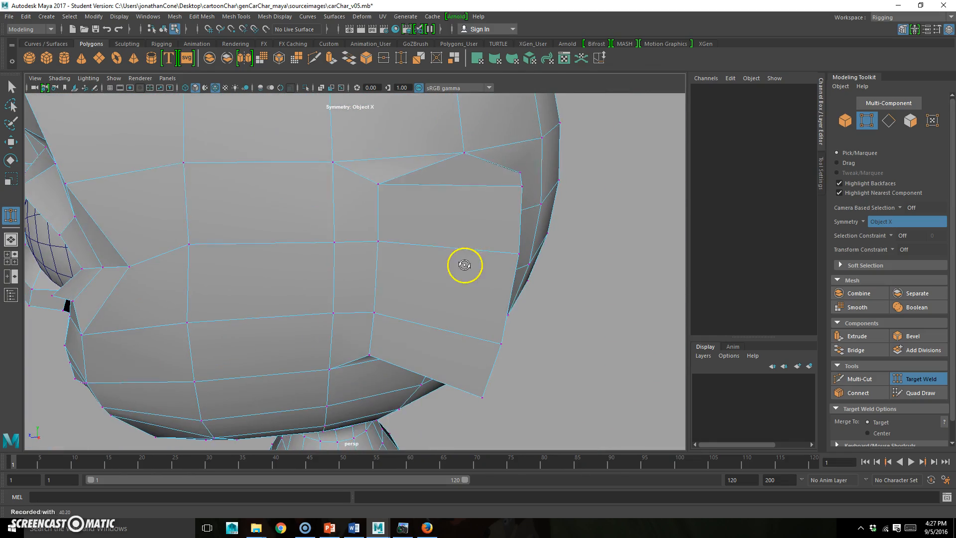
Weld the vertex at the ear's lower rear corner onto the adjacent head vertex.
left_click(378, 184)
left_click_drag(388, 209, 427, 203, "alt")
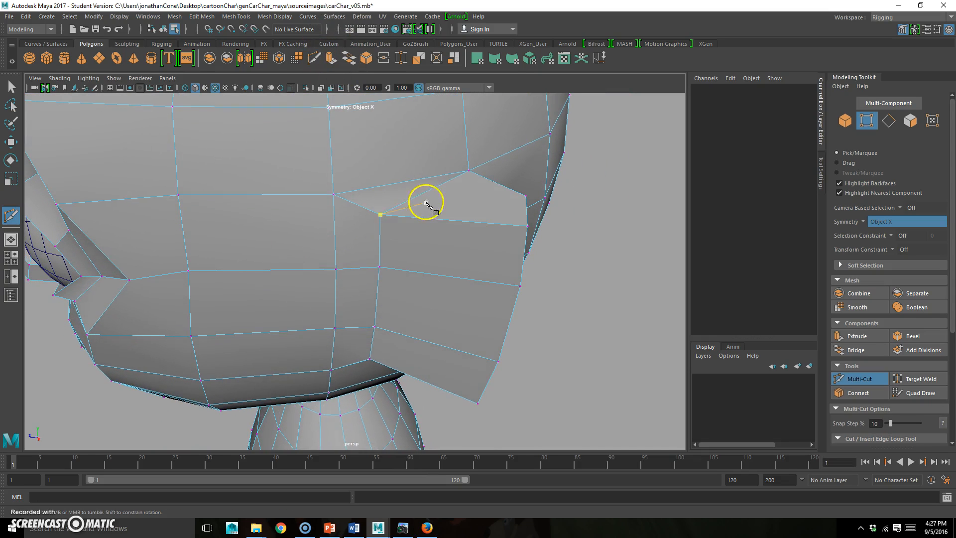
left_click_drag(464, 251, 451, 212, "alt")
left_click_drag(487, 276, 402, 279, "alt")
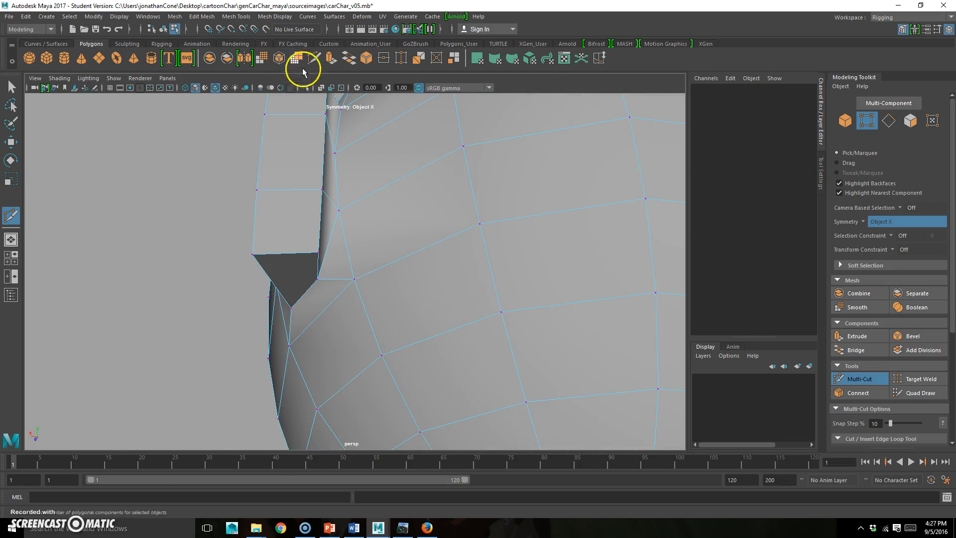
left_click(401, 58)
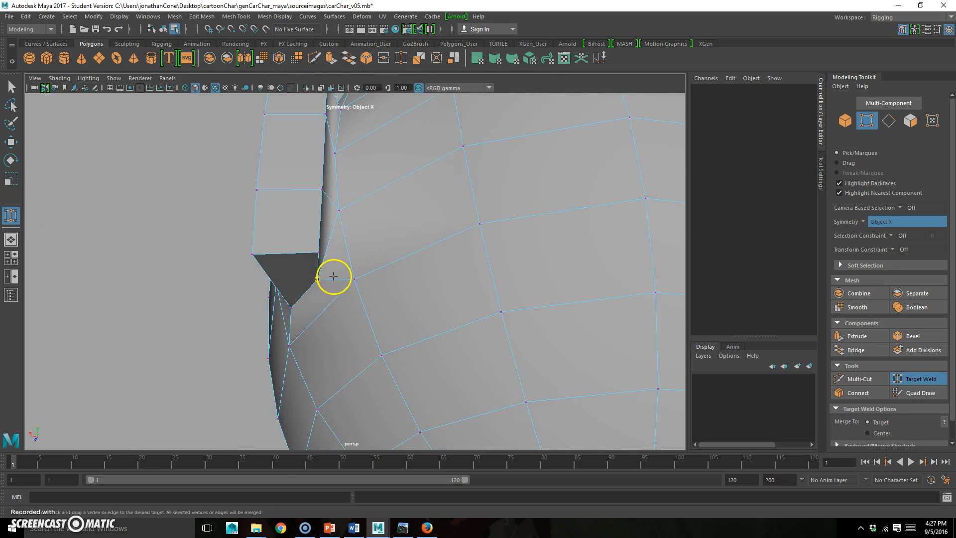
left_click_drag(358, 268, 409, 174)
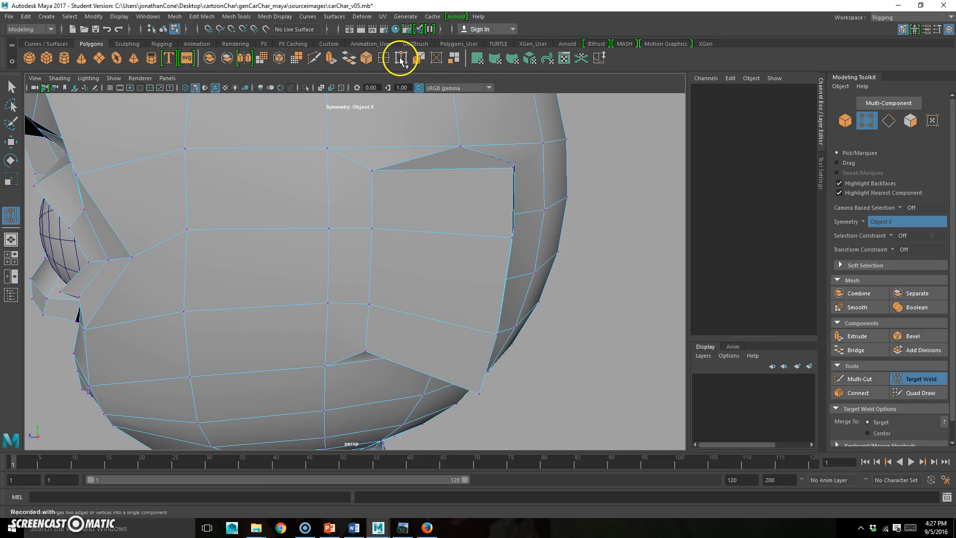
Cut a vertical edge line with Multi-Cut through the narrow face strip in front of the ear.
left_click(314, 58)
left_click_drag(450, 162, 455, 188, "alt")
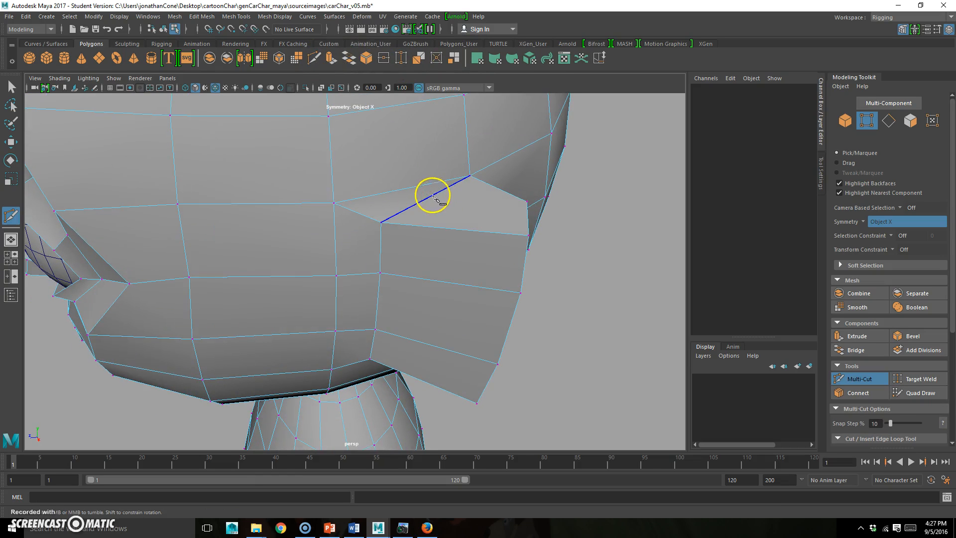
left_click_drag(361, 214, 354, 303, "alt")
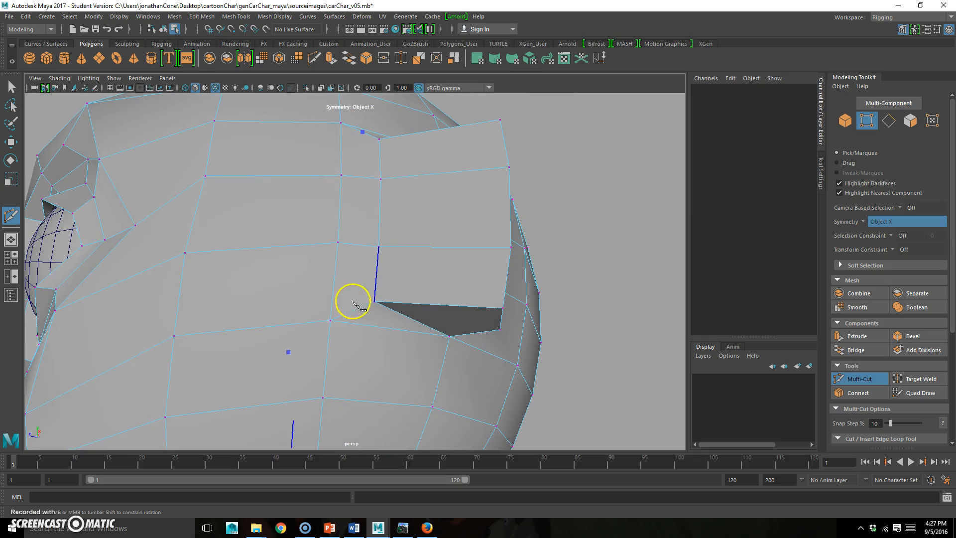
left_click(355, 310)
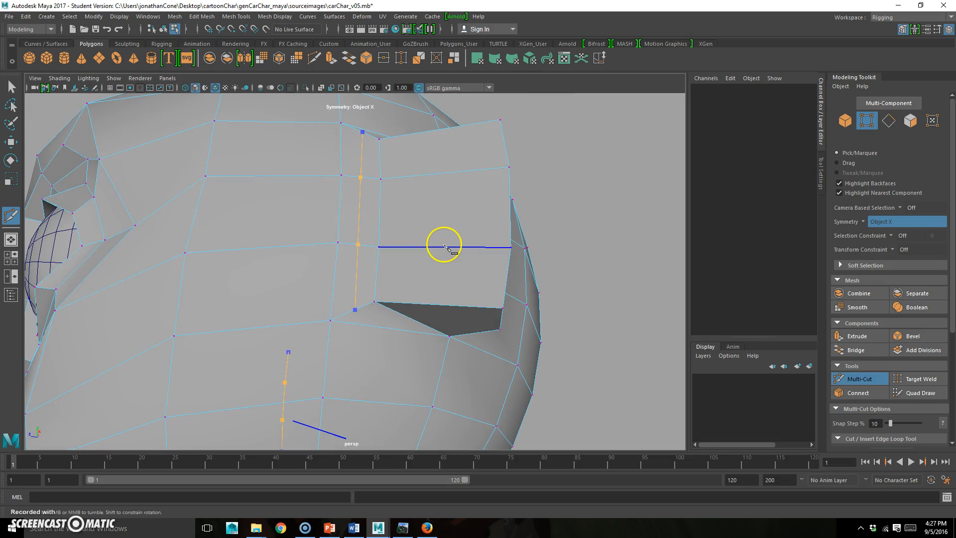
left_click_drag(418, 194, 422, 223, "alt")
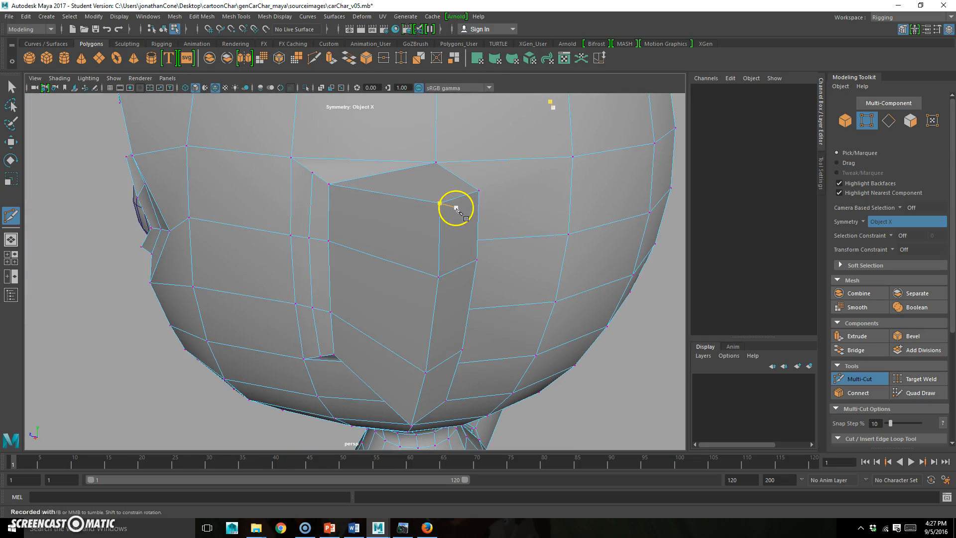
mouse_move(375, 195)
left_mouse_down("alt")
mouse_move(390, 209)
mouse_move(363, 197)
mouse_move(377, 208)
left_mouse_up("alt")
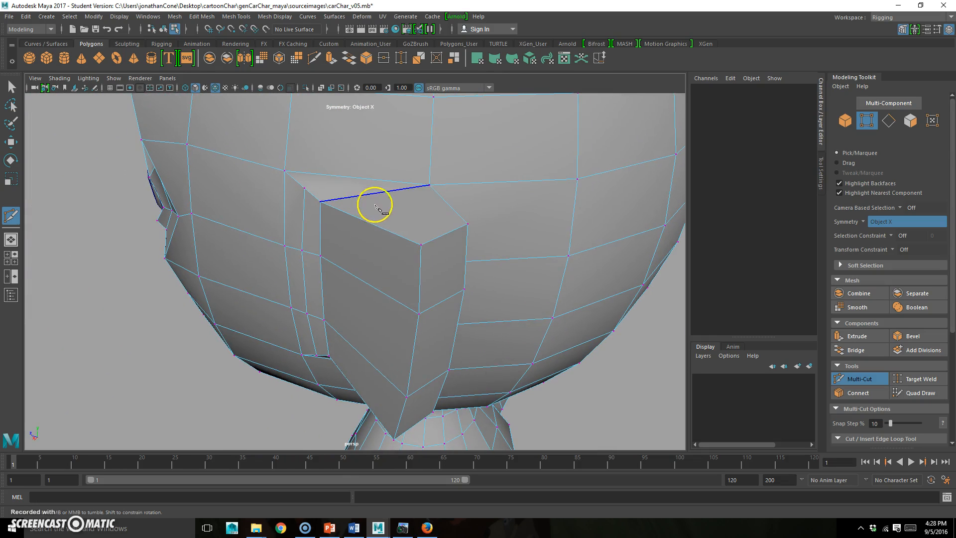
left_click(452, 213)
key("ctrl+z")
key("ctrl+z")
Use Target Weld to merge the stray vertex on the ear's top seam onto the adjacent head vertex.
left_click(387, 193)
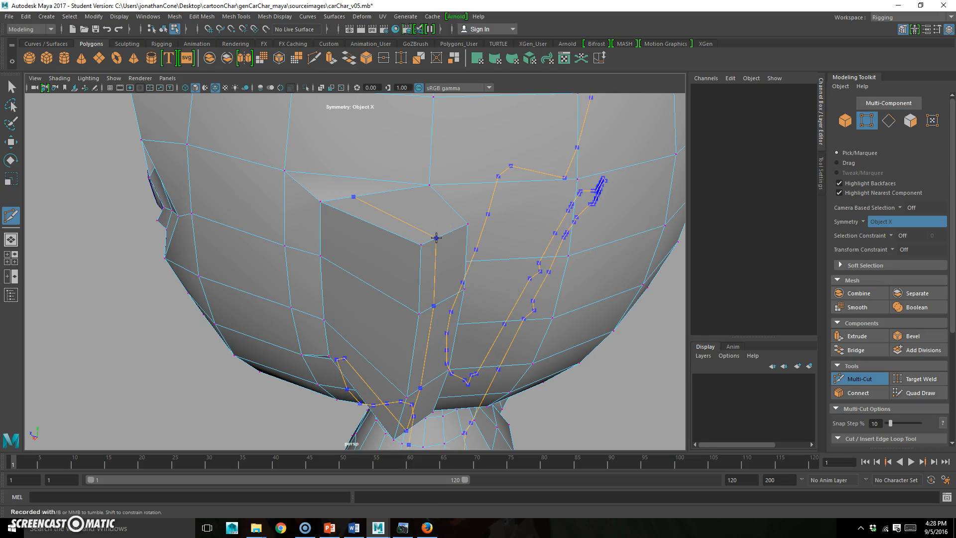
left_click_drag(372, 193, 509, 43, "alt")
left_click(401, 55)
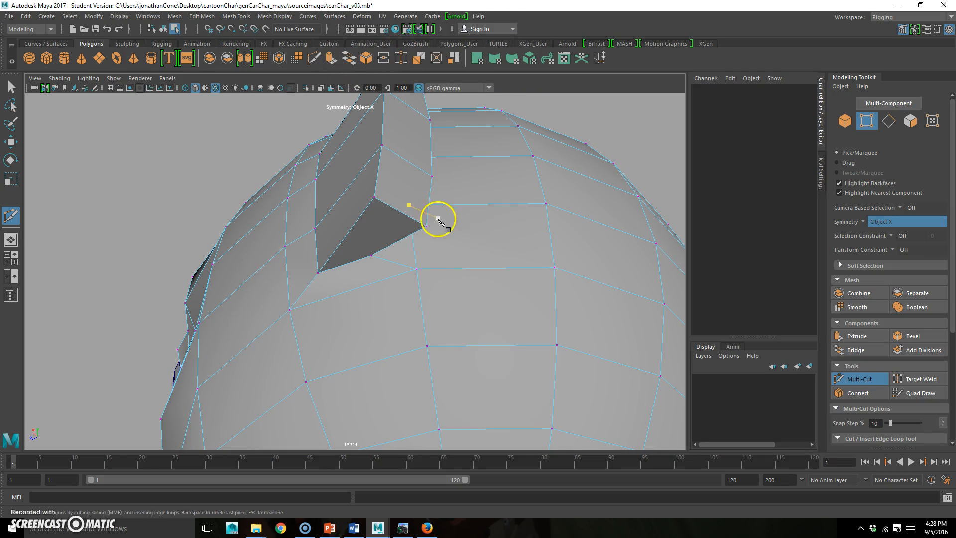
left_click_drag(420, 262, 419, 255)
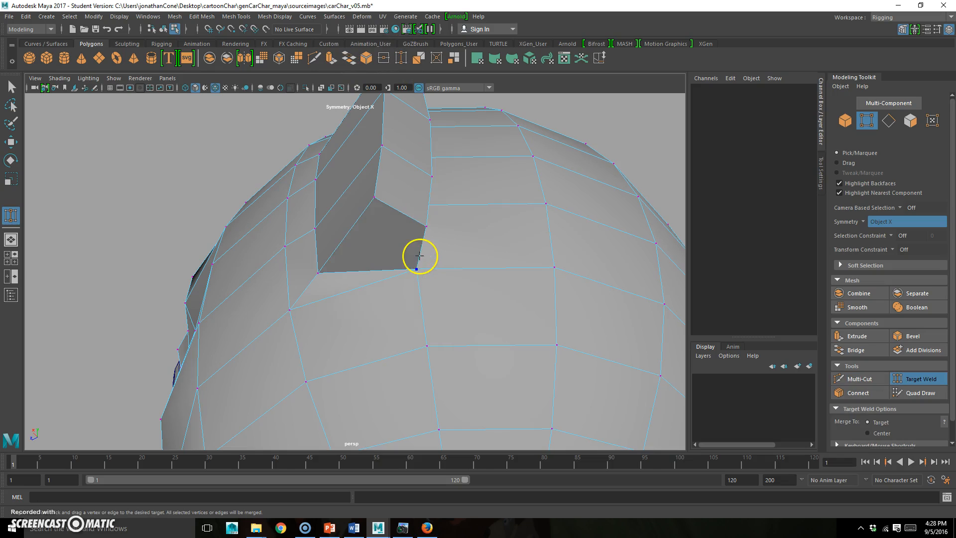
left_click_drag(402, 167, 436, 254, "alt")
Insert an edge loop along the middle of the ear's outer rim with Multi-Cut.
left_click(314, 58)
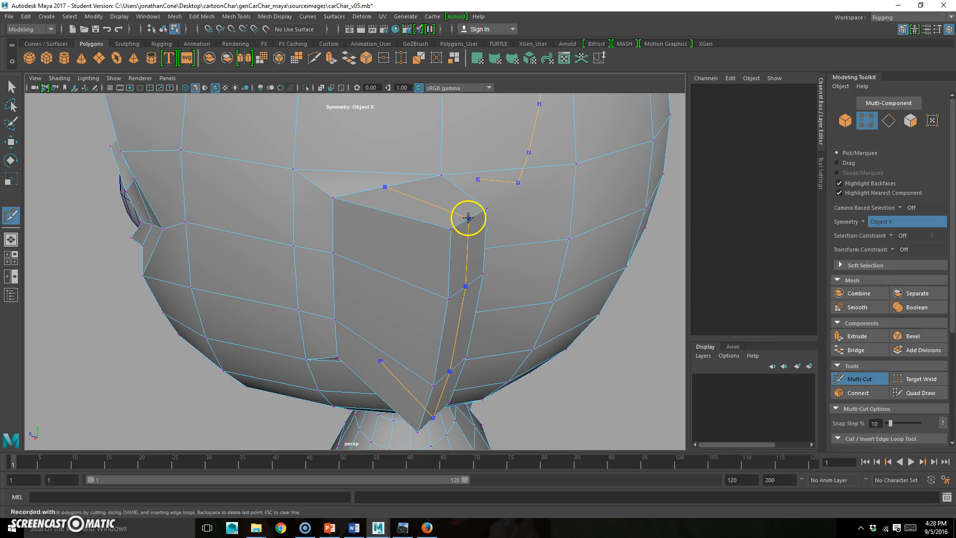
left_click_drag(461, 216, 366, 254, "alt")
key("q")
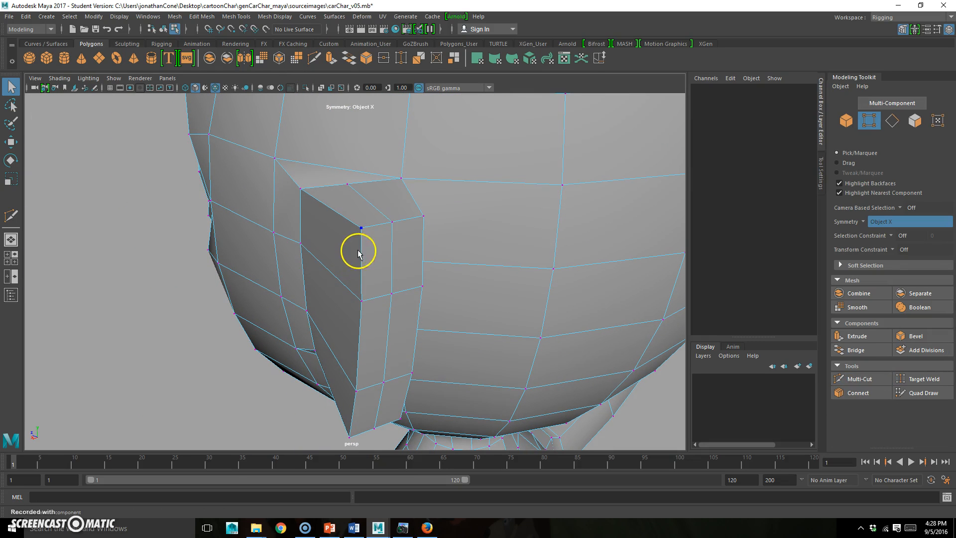
Raise the middle vertices of the ear's top rim to about Y 2.19 and select the matching ones at its bottom.
left_click(397, 225)
left_click_drag(397, 433, 417, 254, "alt")
double_click(415, 256, "shift")
left_click_drag(443, 217, 460, 411, "alt")
key("w")
left_click_drag(476, 369, 531, 198, "alt")
left_click(421, 200)
left_click(560, 218, "shift")
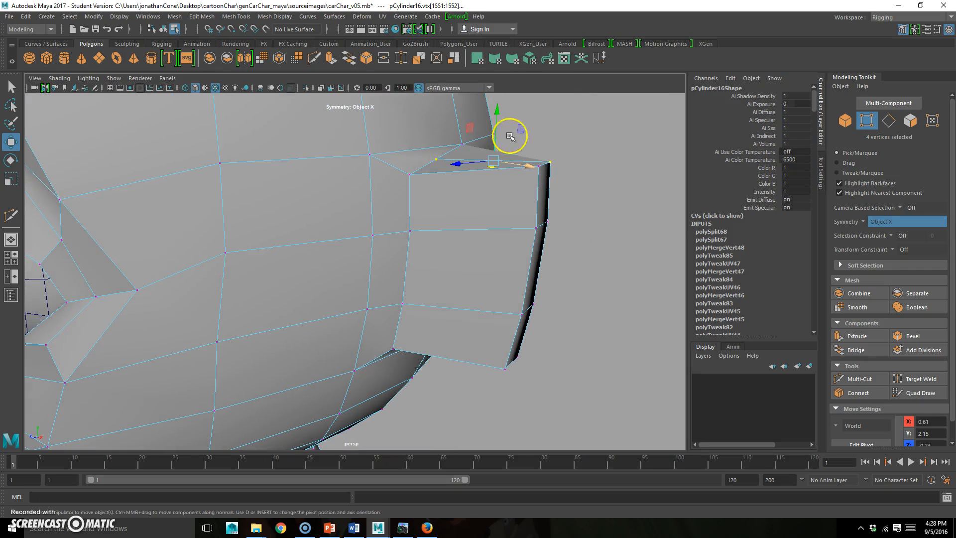
left_click_drag(501, 116, 505, 90)
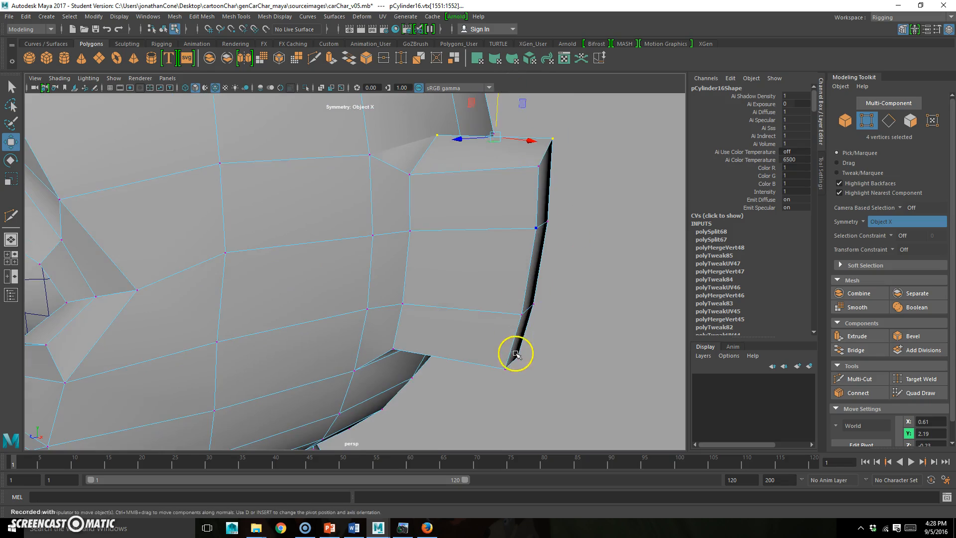
left_click_drag(515, 352, 517, 297, "alt")
left_click(436, 301)
left_click(542, 304, "shift")
Extrude the outer side faces of both ears, inset them and push them inward to hollow out the ears.
left_click_drag(455, 279, 423, 242, "alt")
right_click_drag(427, 234, 429, 259)
double_click(436, 243)
left_click(440, 217)
left_click(445, 314, "shift")
left_click_drag(447, 314, 469, 320, "alt")
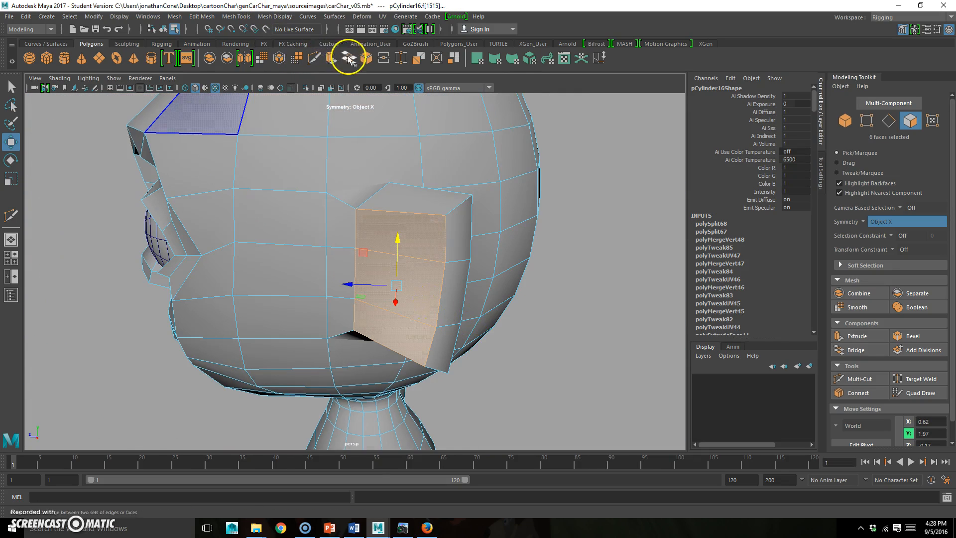
key("ctrl+e")
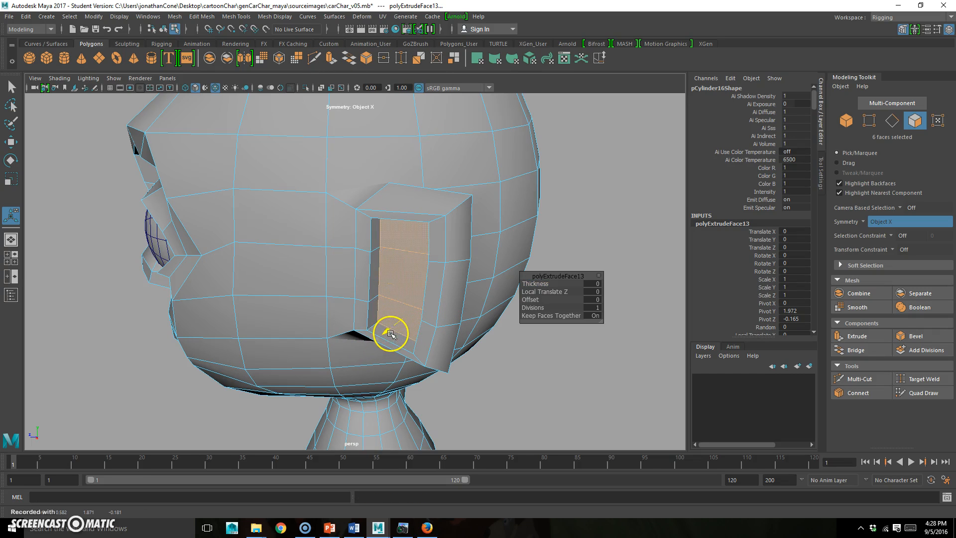
left_click_drag(391, 334, 390, 332)
left_click_drag(390, 333, 409, 301, "alt")
key("q")
key("F8")
left_click(591, 136)
right_click_drag(422, 310, 376, 309, "alt")
left_click_drag(375, 309, 369, 292, "alt")
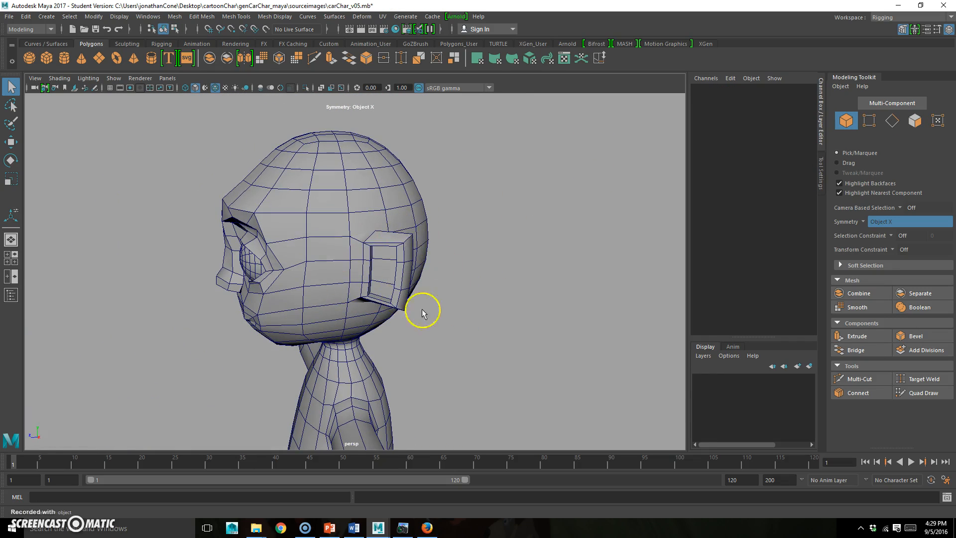
Extrude the border edges of the mouth opening and move them back into the head to about Z 0.51.
left_click_drag(390, 247, 491, 226, "alt")
right_click_drag(279, 244, 351, 220, "alt")
middle_click_drag(344, 228, 464, 284, "alt")
right_click_drag(293, 260, 399, 202, "alt")
middle_click_drag(326, 187, 241, 308, "alt")
right_click_drag(314, 302, 384, 276, "alt")
left_click_drag(360, 302, 360, 246, "alt")
right_click_drag(361, 246, 384, 235, "alt")
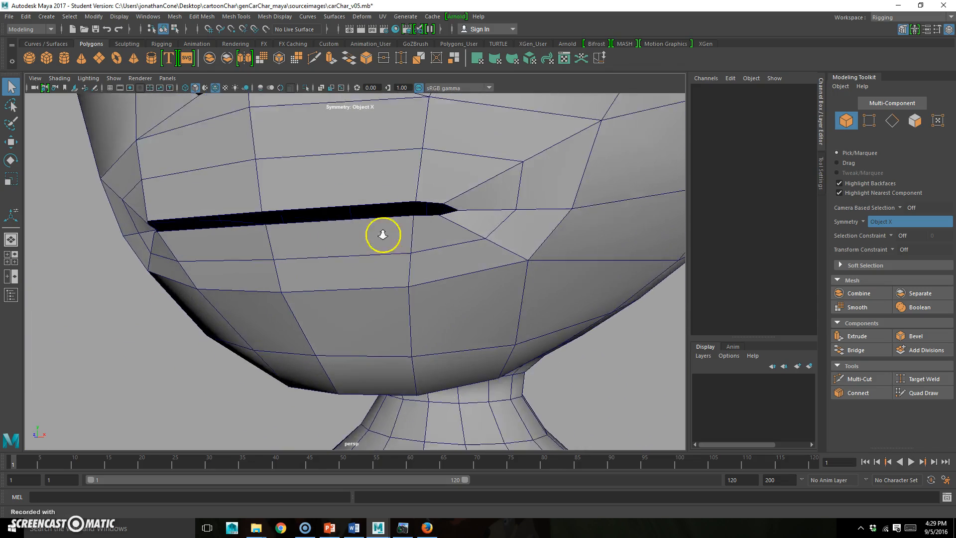
middle_click_drag(408, 159, 387, 275, "alt")
middle_click_drag(431, 381, 456, 249, "alt")
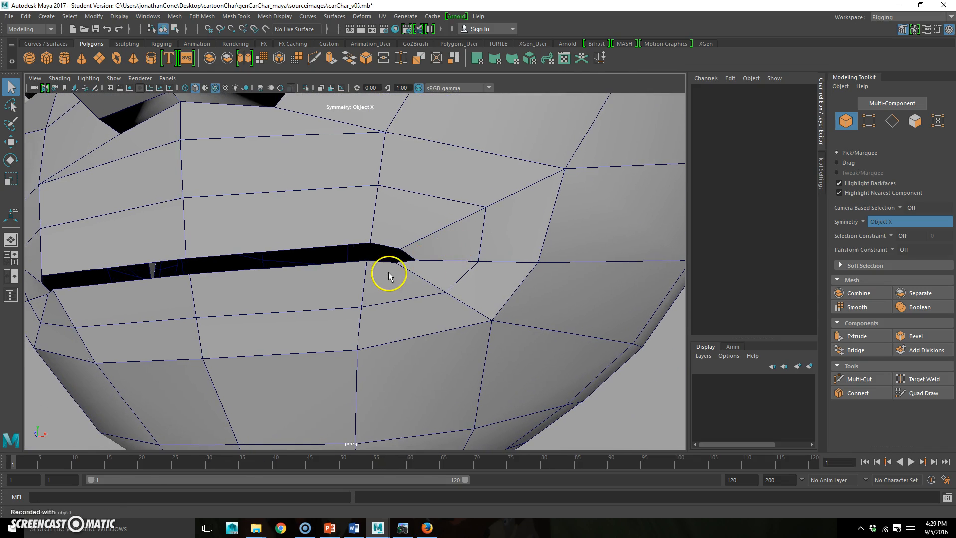
left_click_drag(449, 253, 425, 218, "alt")
right_click_drag(390, 207, 391, 167)
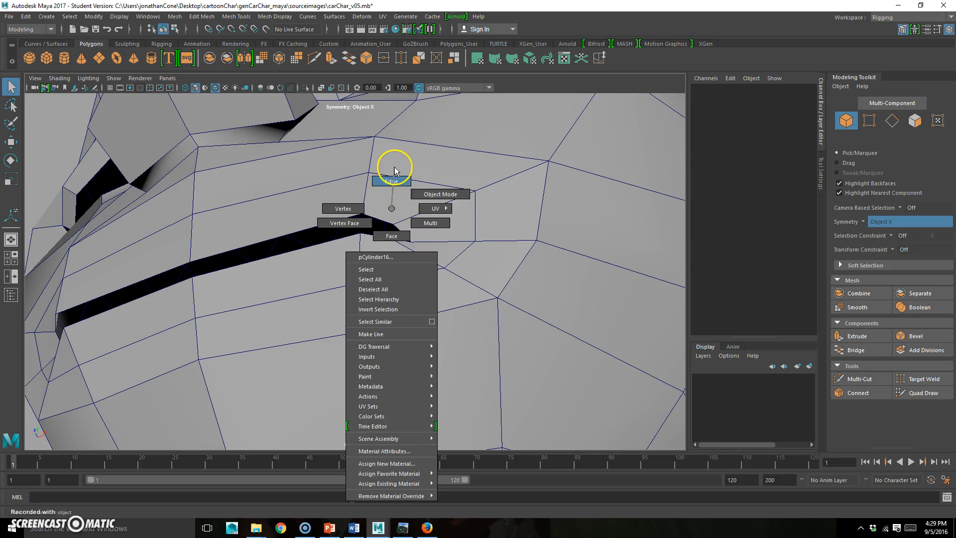
left_click(380, 220)
double_click(398, 229)
left_click_drag(398, 229, 449, 269, "alt")
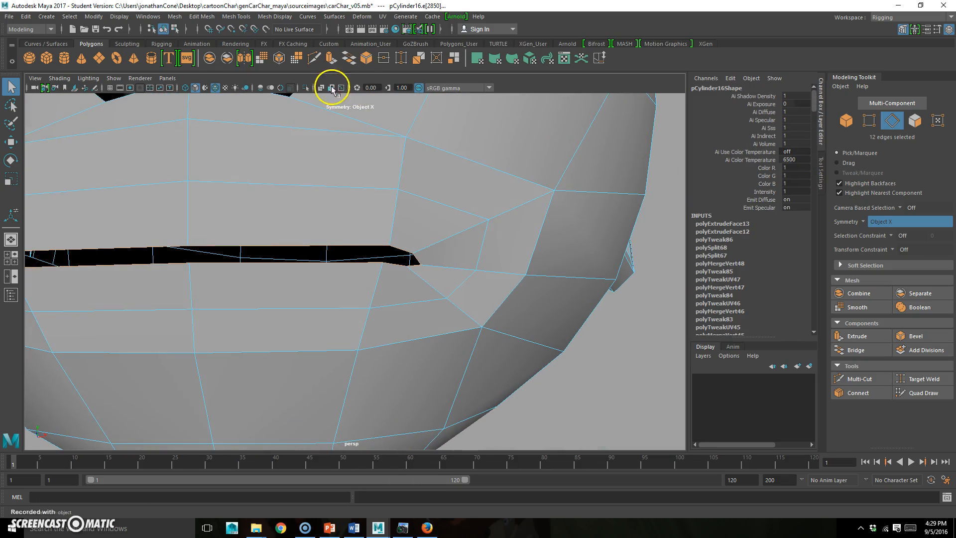
left_click(330, 56)
left_click_drag(369, 294, 401, 288, "alt")
key("w")
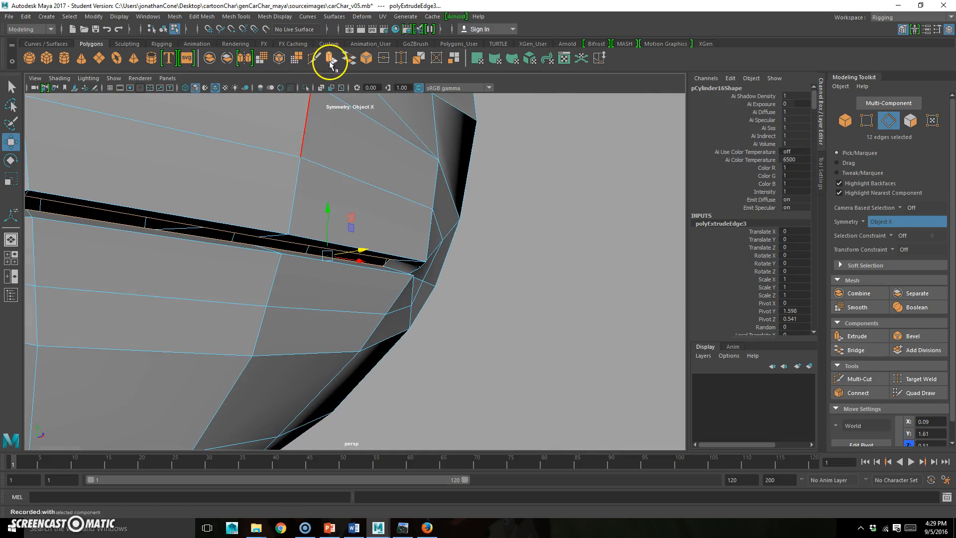
Move the vertices at both mouth corners, including the inner lip ones, back to about Z 0.48.
left_click_drag(349, 96, 409, 262, "alt")
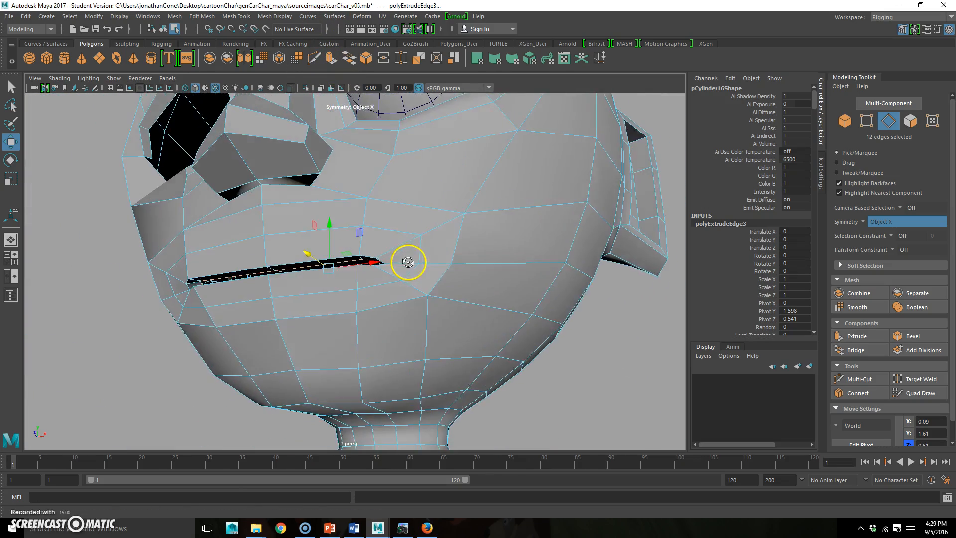
right_click_drag(408, 262, 438, 267, "alt")
right_click(405, 241)
left_click(358, 241)
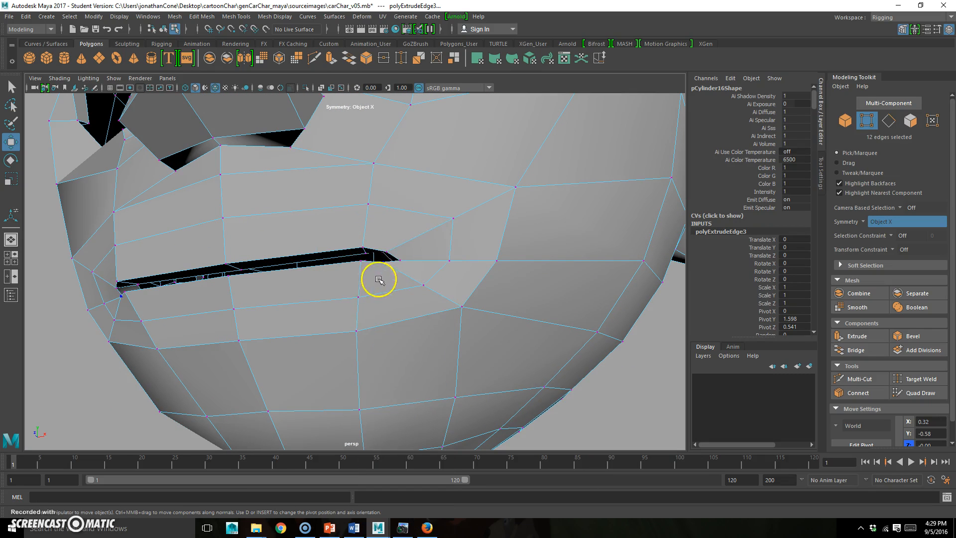
left_click_drag(350, 236, 418, 281)
right_click_drag(418, 282, 240, 338, "alt")
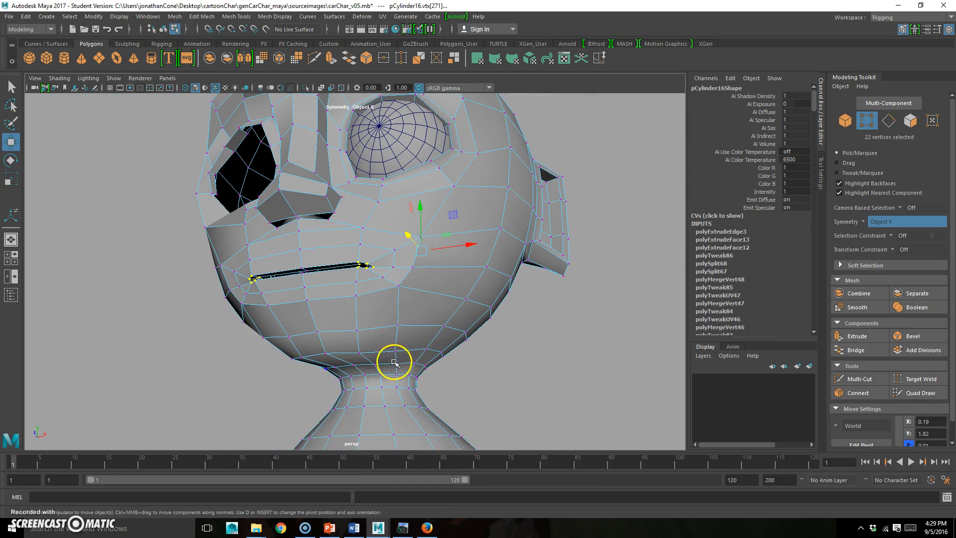
left_click_drag(562, 125, 495, 264, "ctrl")
right_click_drag(276, 313, 381, 314, "alt")
left_click_drag(381, 314, 435, 241, "alt")
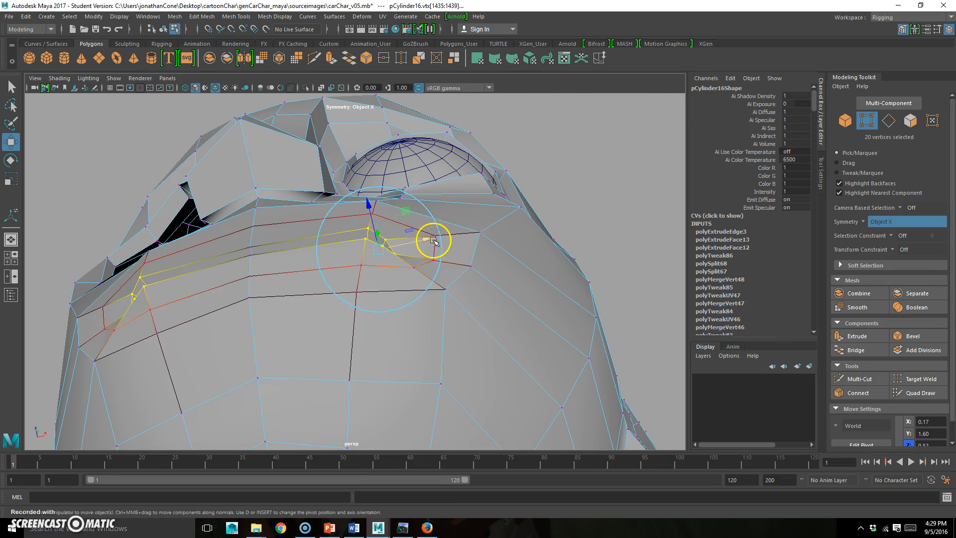
left_click_drag(370, 203, 356, 247)
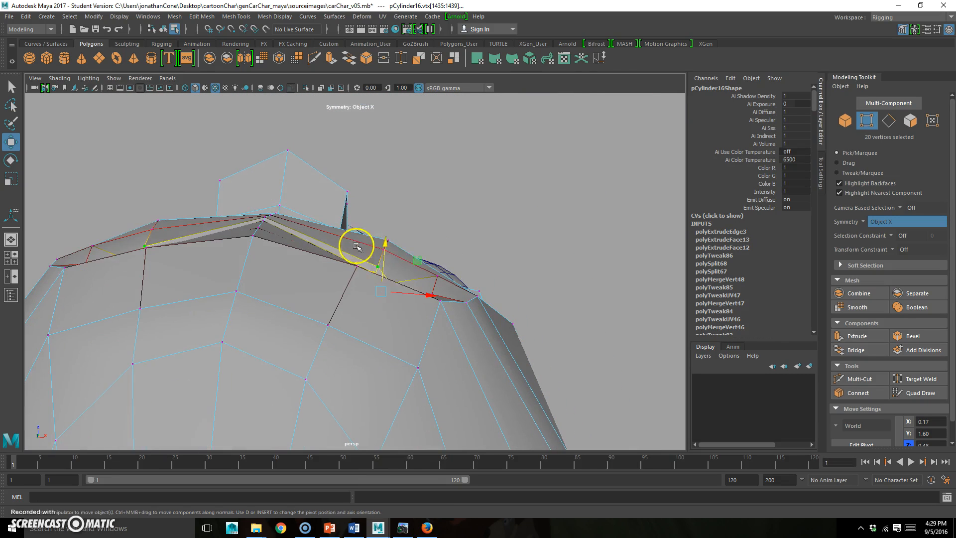
left_click_drag(176, 231, 397, 358, "alt")
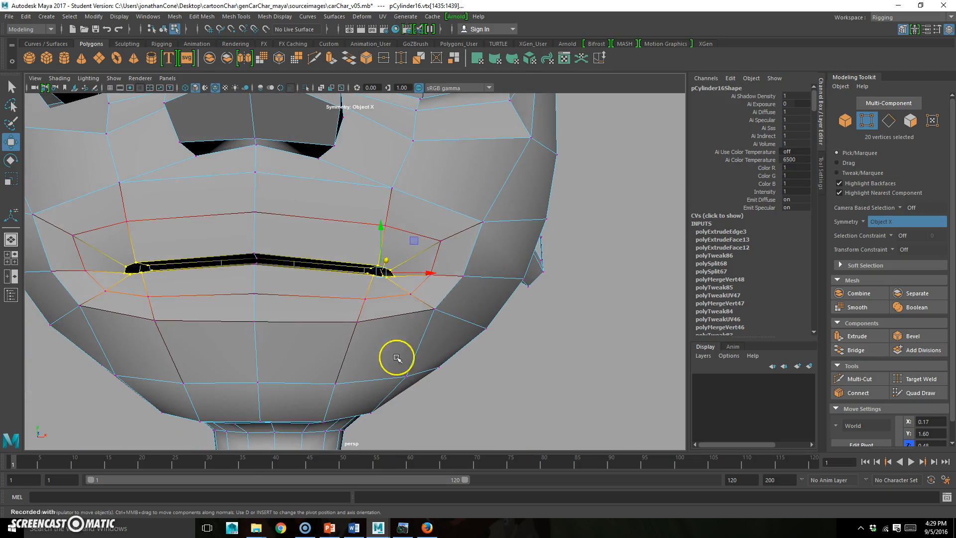
Reposition the vertices just outside the mouth corner, placing one at about X 0.24, Y 1.60, Z 0.50.
left_click(467, 288)
left_click_drag(450, 314, 427, 261, "alt")
middle_click_drag(401, 217, 389, 217)
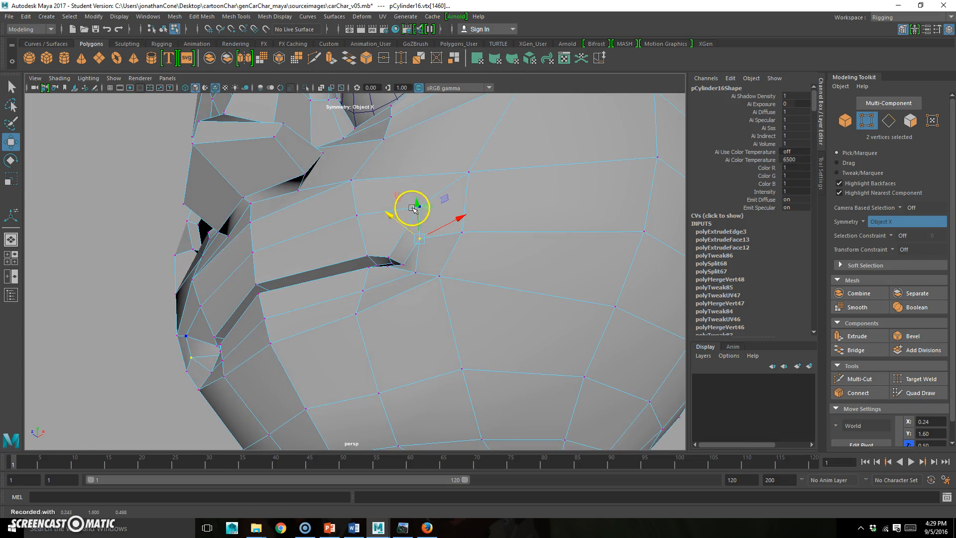
middle_click_drag(430, 281, 379, 246)
left_click(418, 207)
left_click_drag(344, 252, 396, 272, "alt")
Preview the character mesh smoothed and examine the mouth, ears and overall head shape from several angles.
key("F8")
key("3")
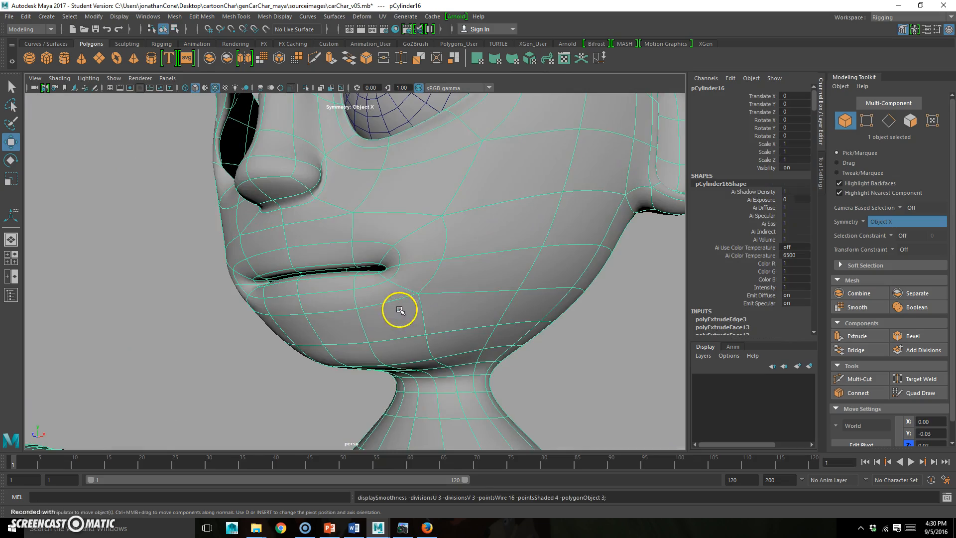
left_click_drag(397, 310, 400, 268, "alt")
left_click(520, 362)
left_click_drag(536, 354, 306, 339, "alt")
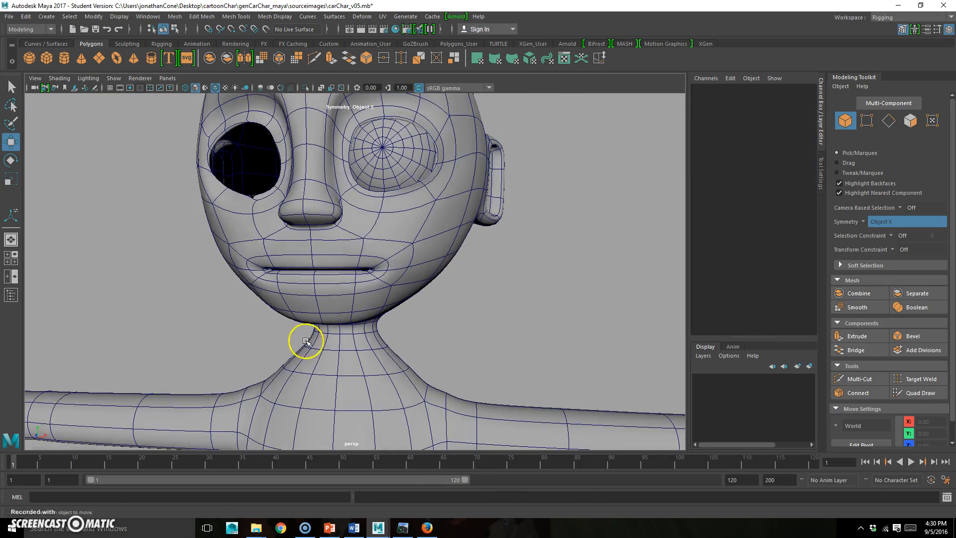
right_click_drag(467, 294, 264, 344, "alt")
left_click_drag(399, 337, 299, 339, "alt")
right_click_drag(299, 338, 420, 308, "alt")
left_click_drag(420, 309, 487, 254, "alt")
right_click_drag(486, 254, 396, 232, "alt")
left_click_drag(396, 233, 336, 367, "alt")
mouse_move(456, 305)
left_mouse_down("alt")
mouse_move(402, 231)
mouse_move(440, 247)
mouse_move(433, 303)
mouse_move(457, 298)
left_mouse_up("alt")
scroll(456, 299, "up", 2)
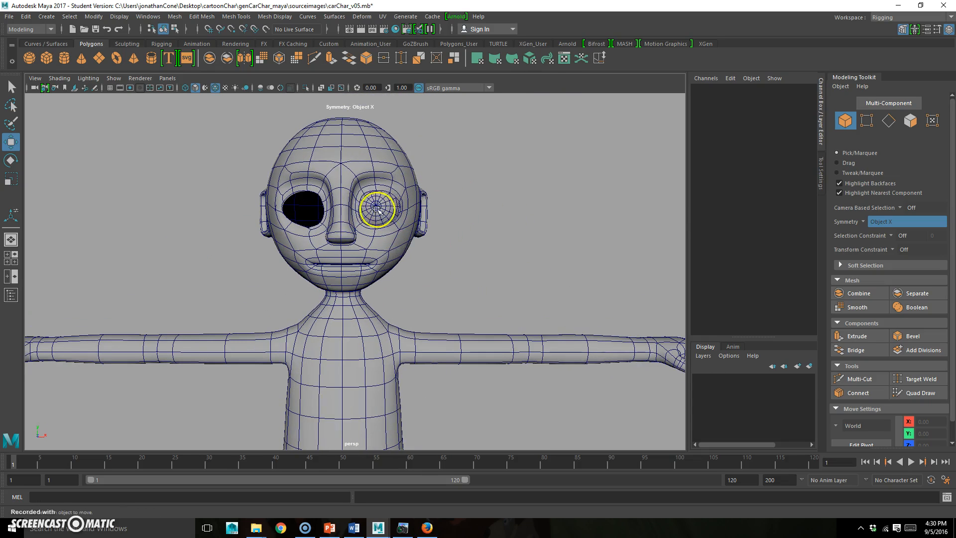
Try duplicating the eyeball sphere and moving the copy into the empty eye socket at X -0.236.
left_click(380, 207)
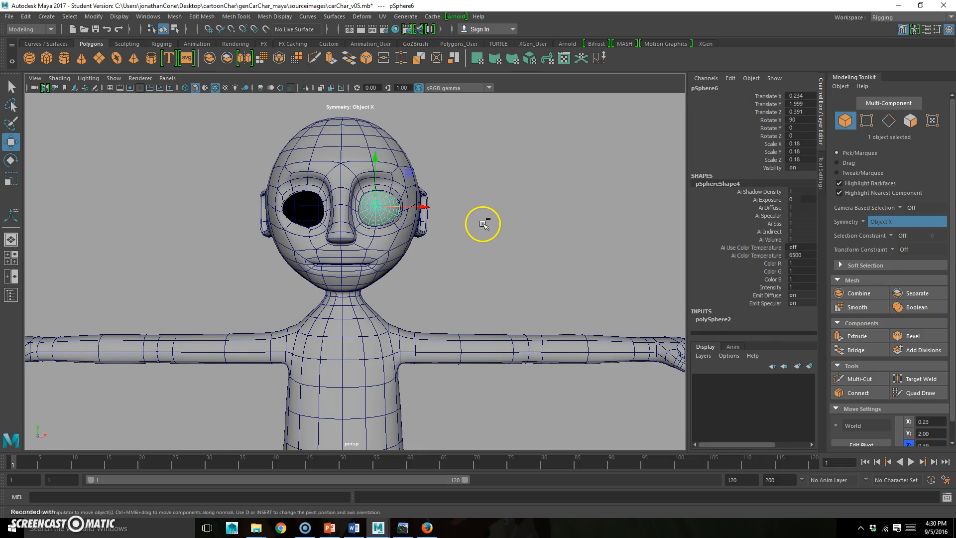
key("ctrl+d")
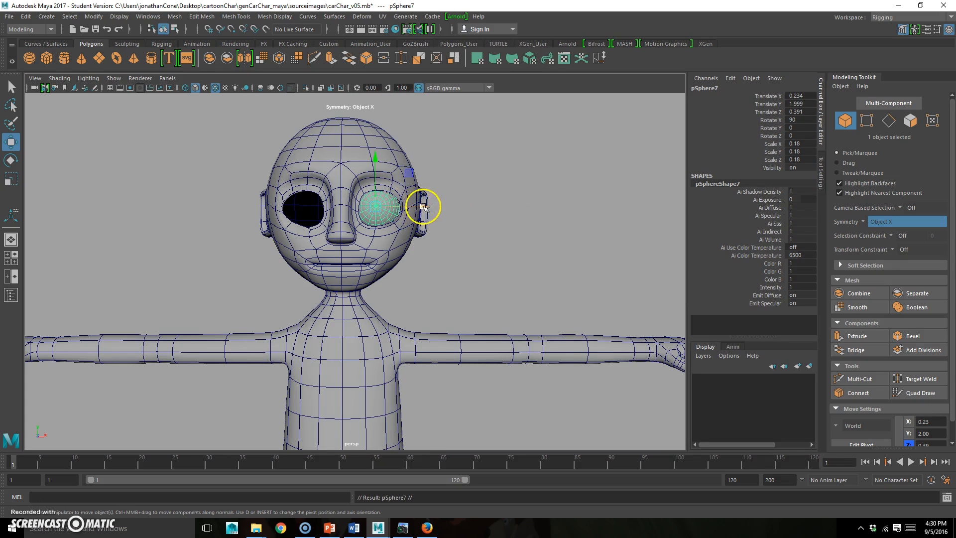
left_click_drag(423, 207, 353, 213)
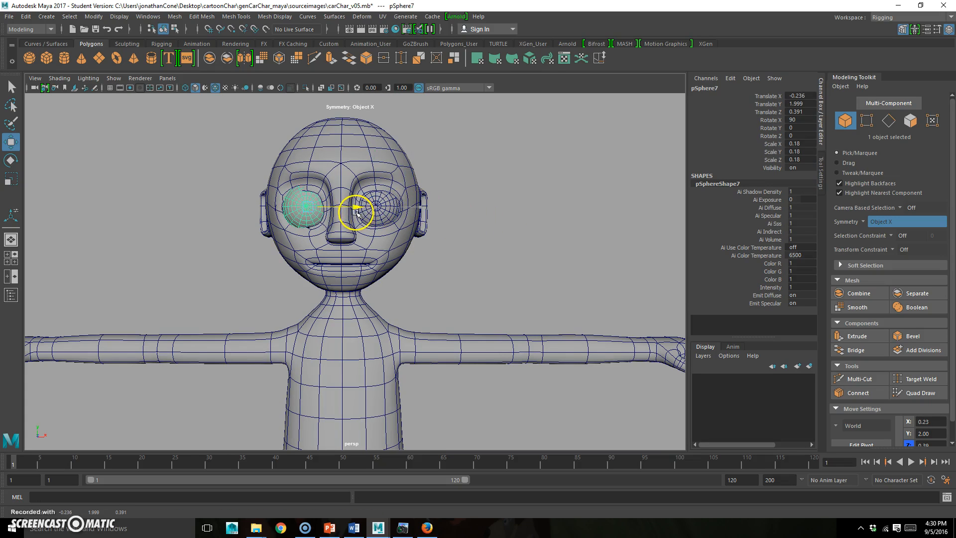
left_click_drag(265, 223, 372, 259, "alt")
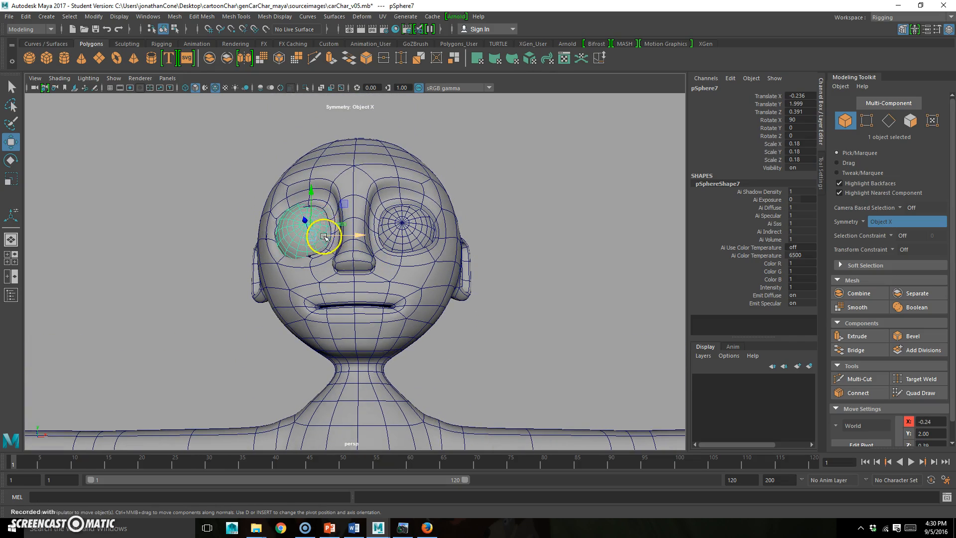
left_click(329, 250)
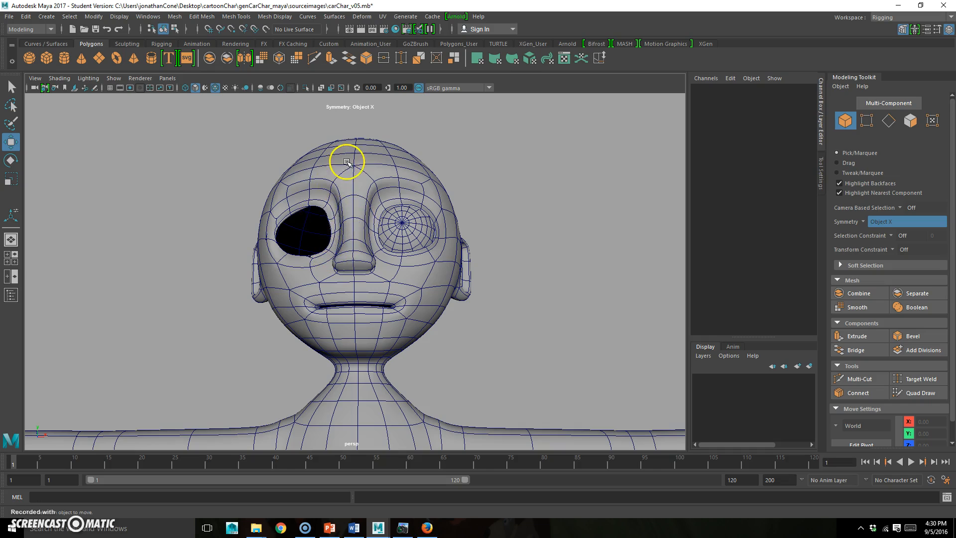
Show the head mesh unsmoothed and inspect the face loops around the brow, nose and upper lip by selecting them.
left_click(324, 220)
key("1")
right_click_drag(324, 219, 368, 214, "alt")
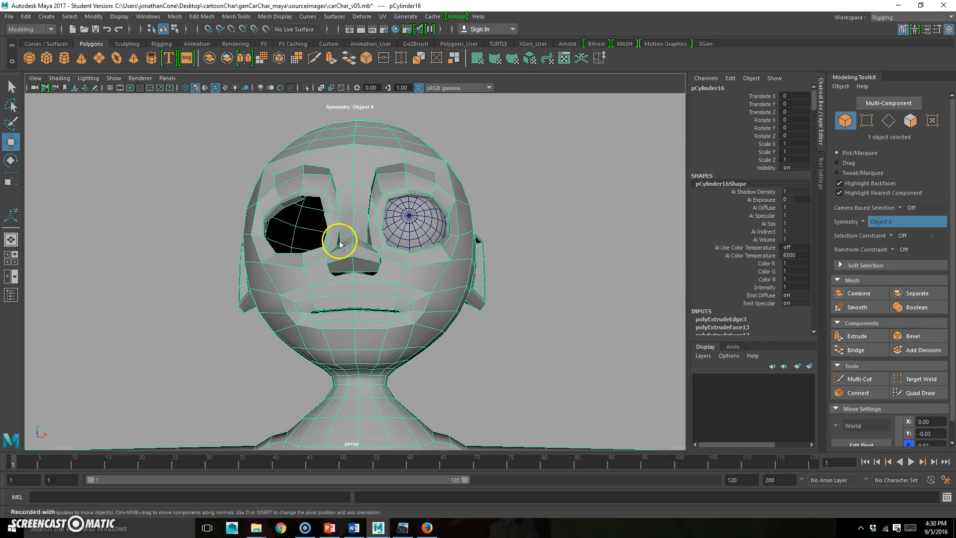
key("F11")
left_click(348, 228)
double_click(351, 245, "shift")
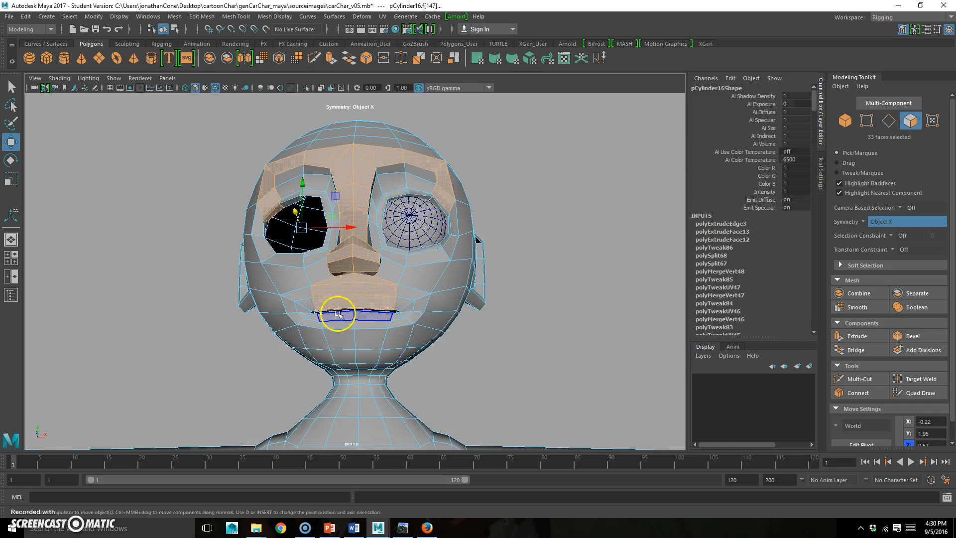
scroll(298, 317, "down", 3)
left_click_drag(324, 310, 473, 249, "alt")
left_click(499, 234)
key("F8")
left_click(546, 201)
Save the scene with Save As in Maya Binary format in the project's sourceimages folder.
left_click_drag(513, 280, 508, 238, "alt")
scroll(513, 272, "down", 3)
scroll(508, 238, "down", 2)
middle_click_drag(508, 238, 437, 257, "alt")
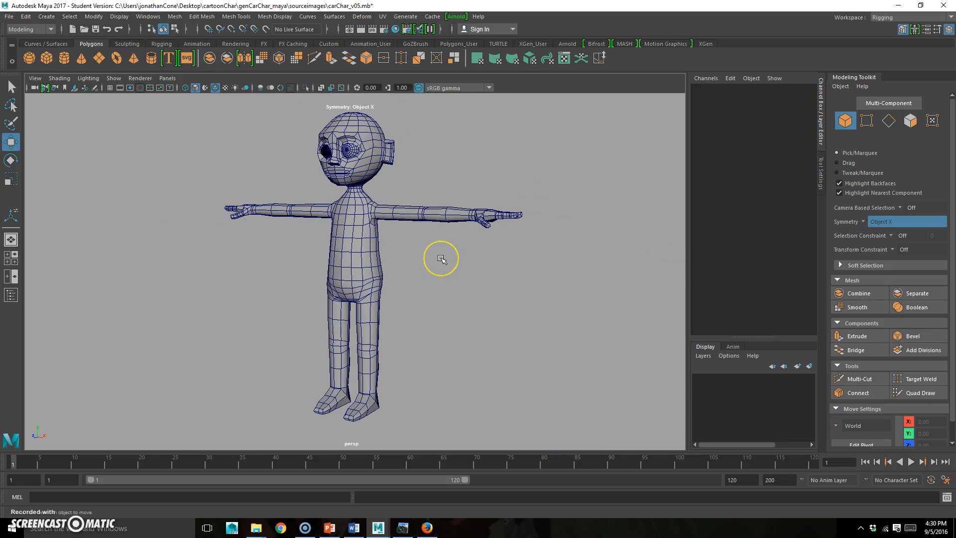
key("ctrl+shift+s")
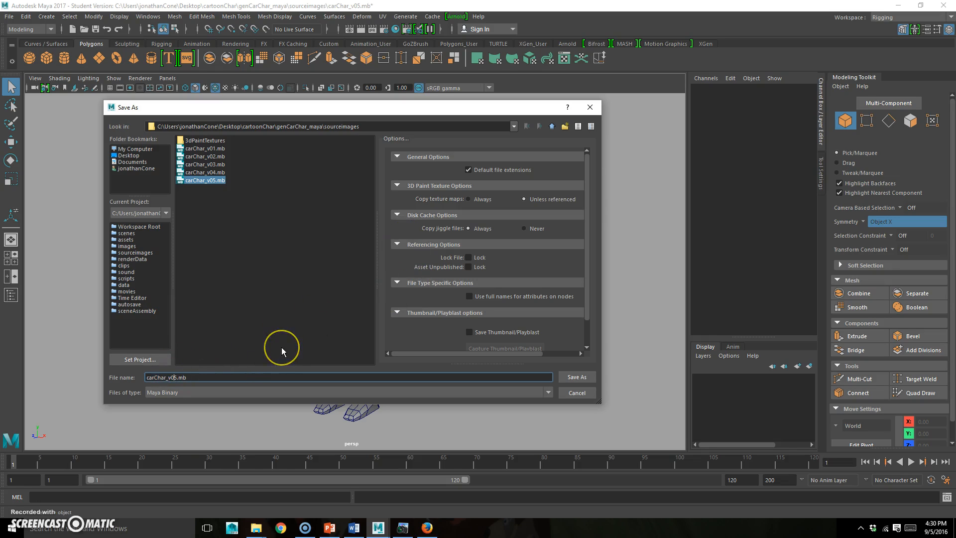
key("Return")
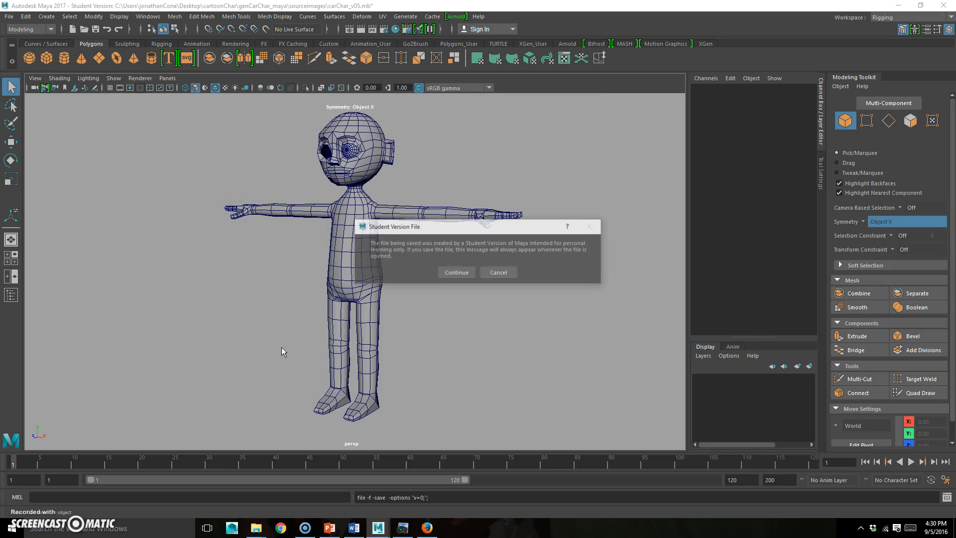